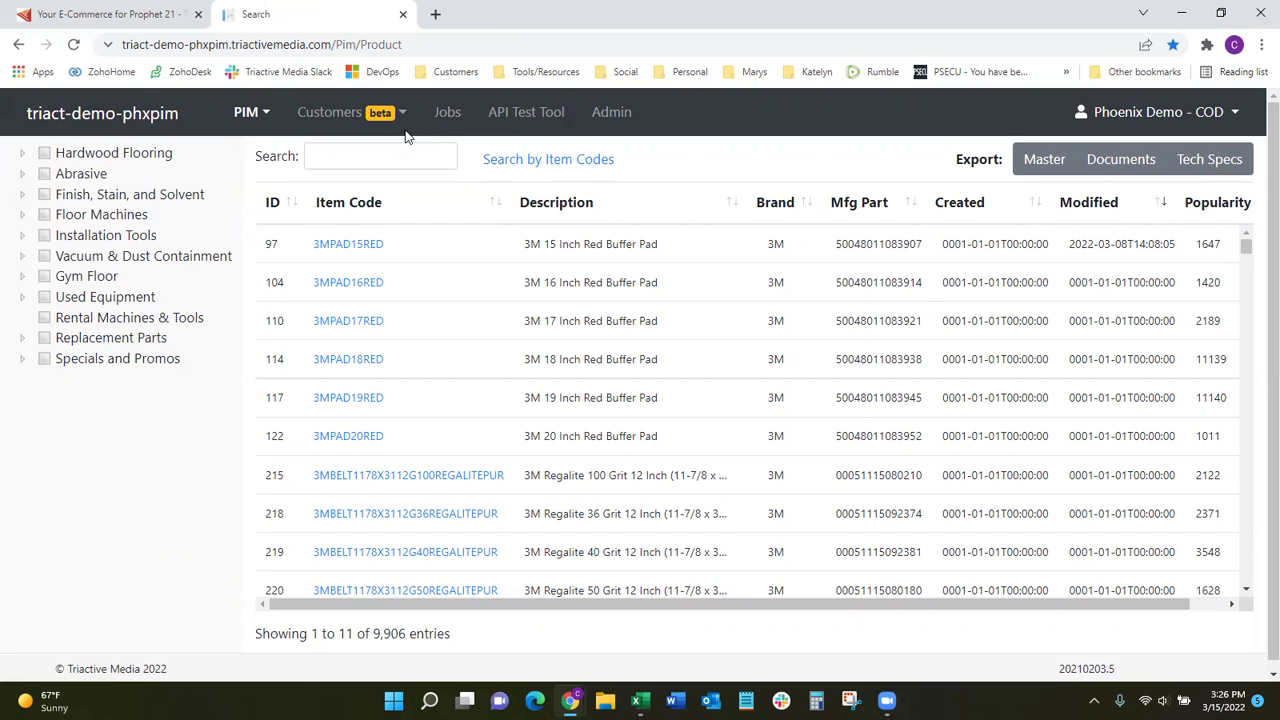
- Open the PIM product list and preview it filtered by Rolls and by the whole Abrasive category, clearing the filter at the end
mouse_move(243, 117)
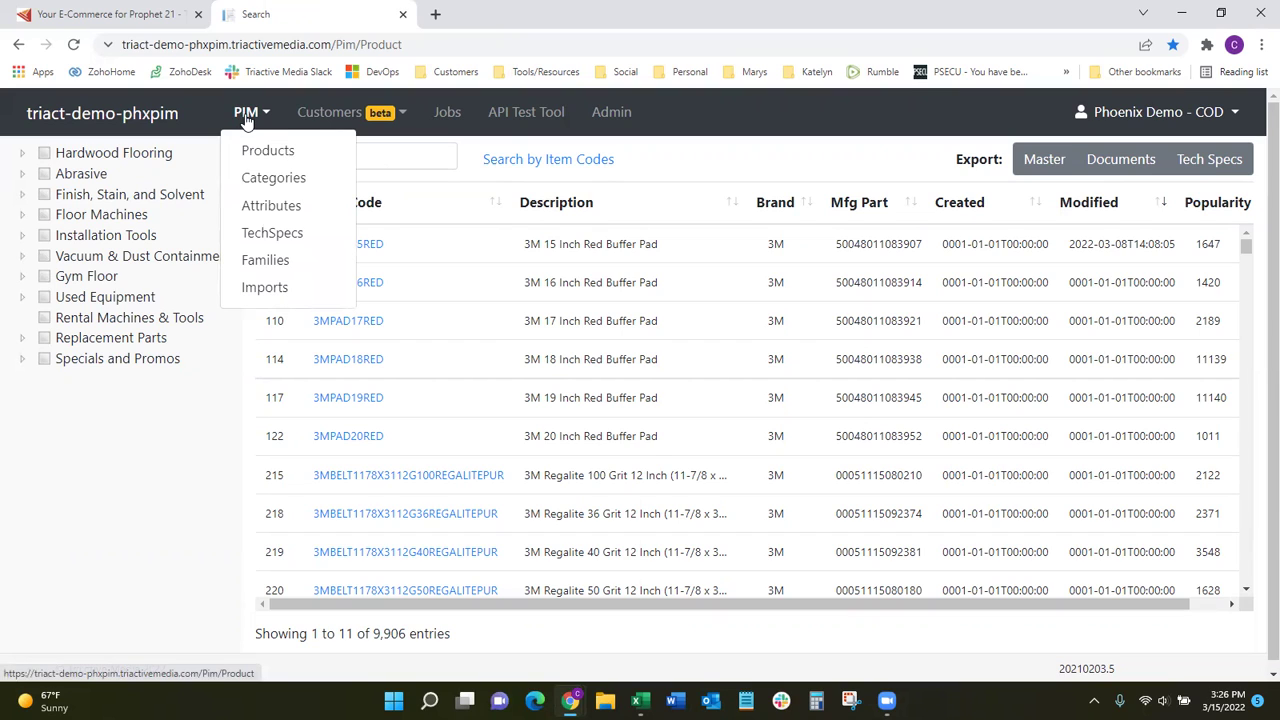
click(257, 153)
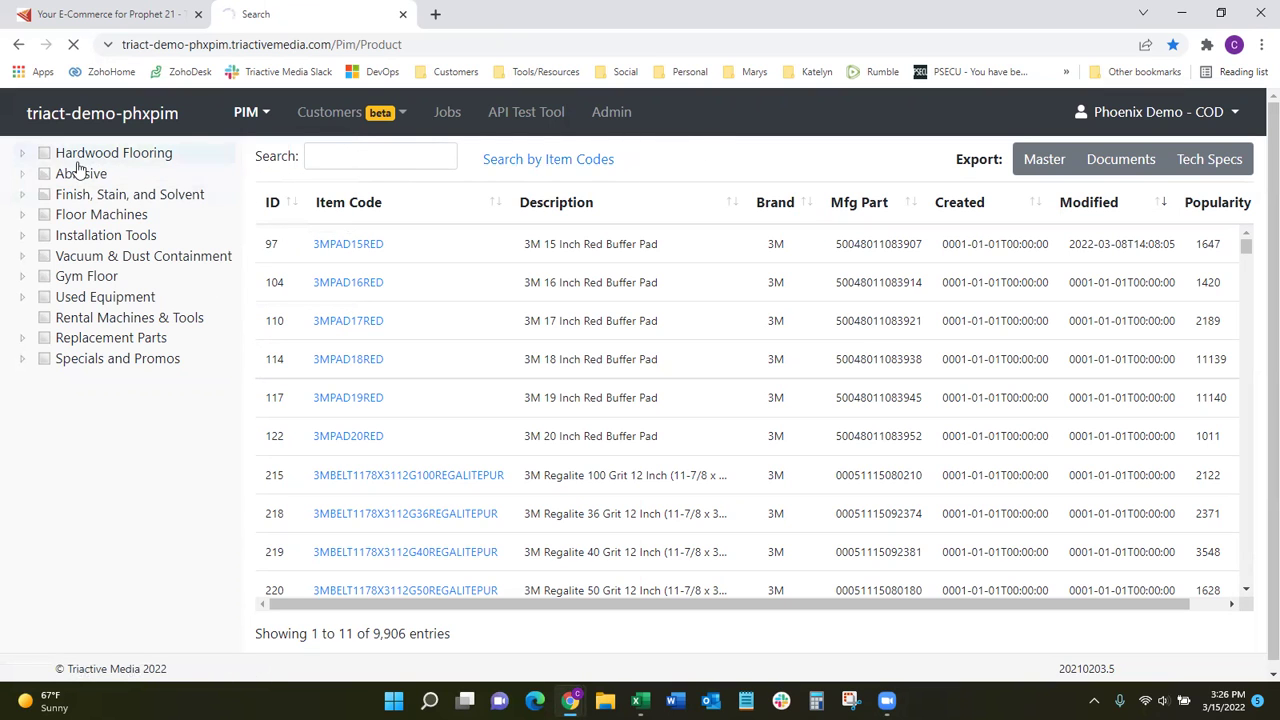
click(22, 174)
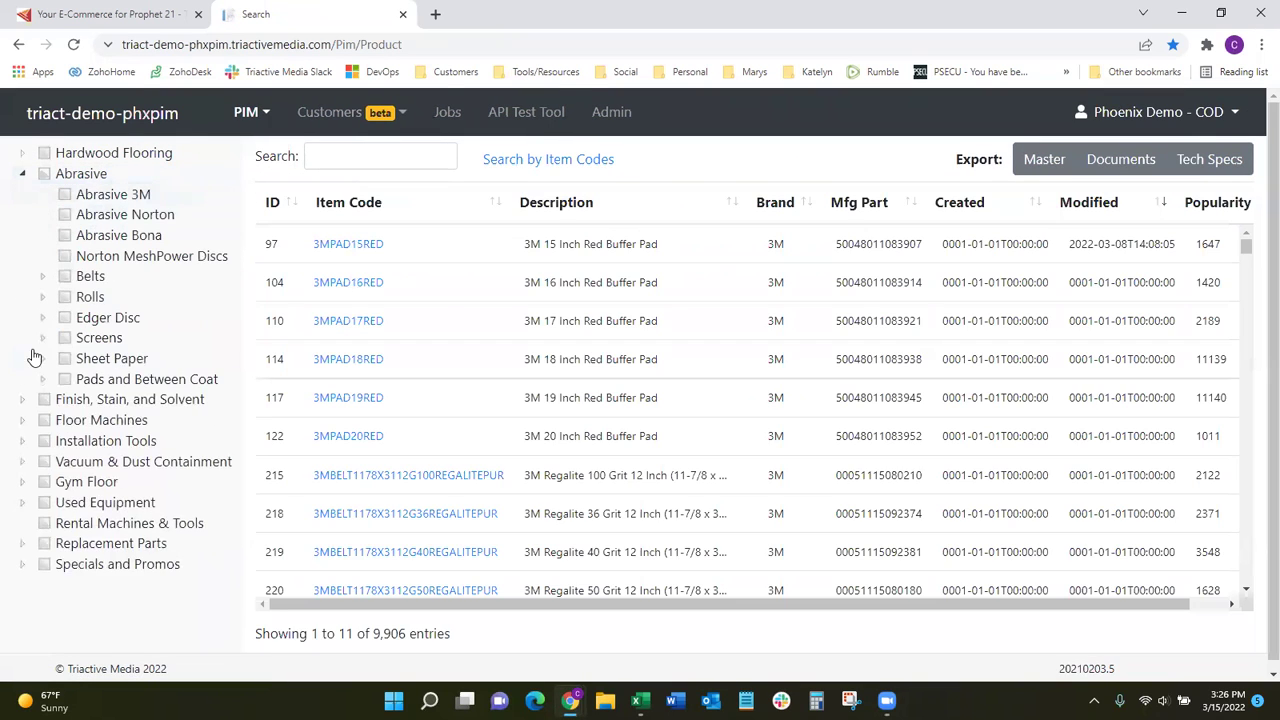
click(63, 297)
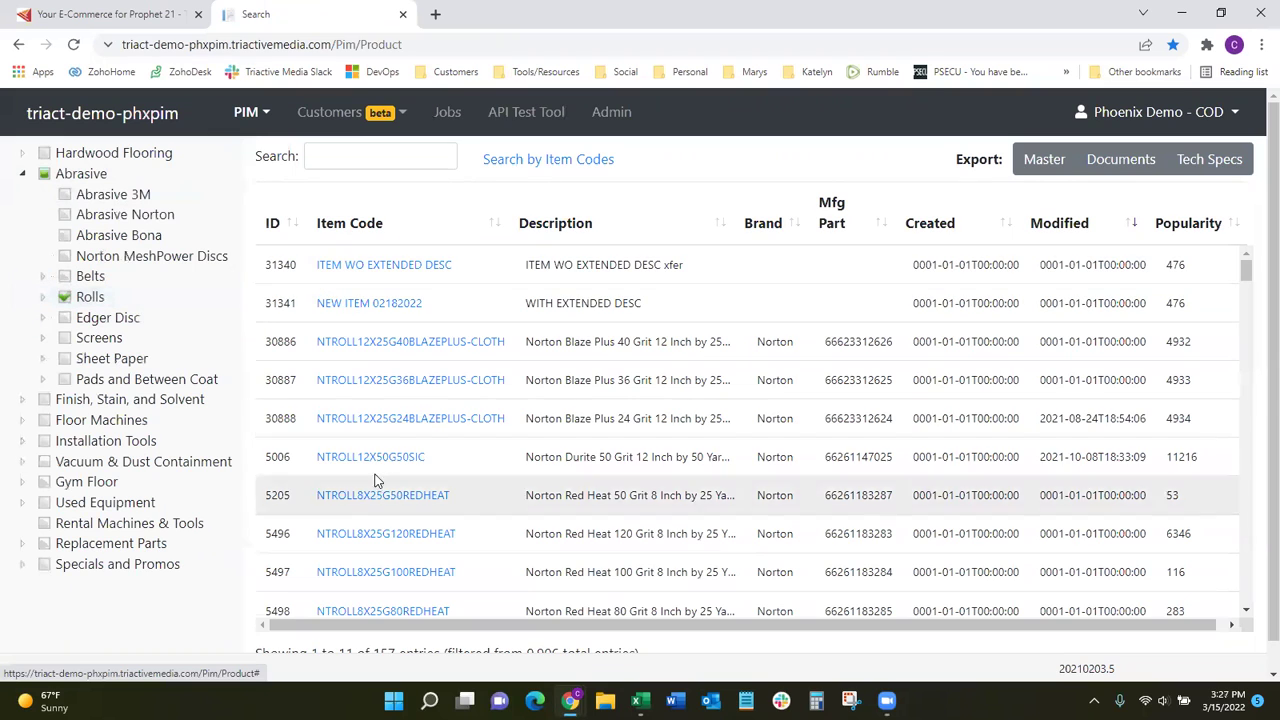
click(44, 174)
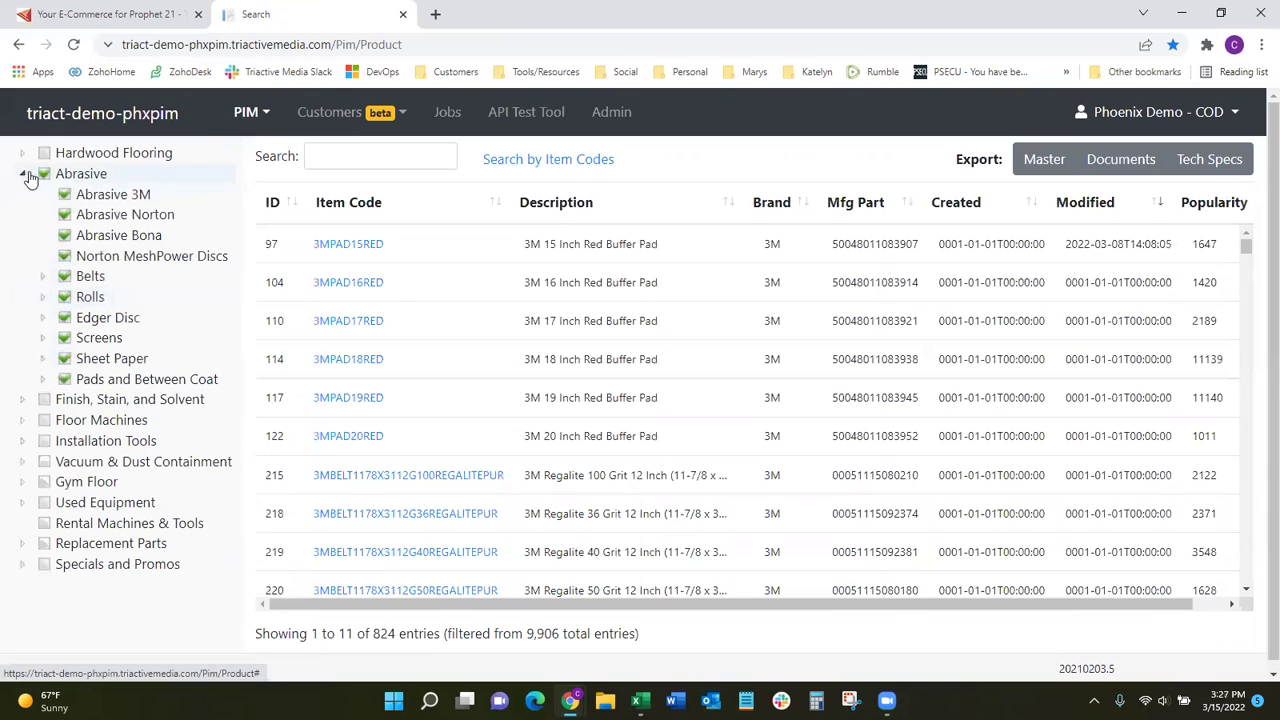
click(22, 174)
click(42, 177)
- Search the products for "bsad" and start a Master export of the matching items
click(334, 160)
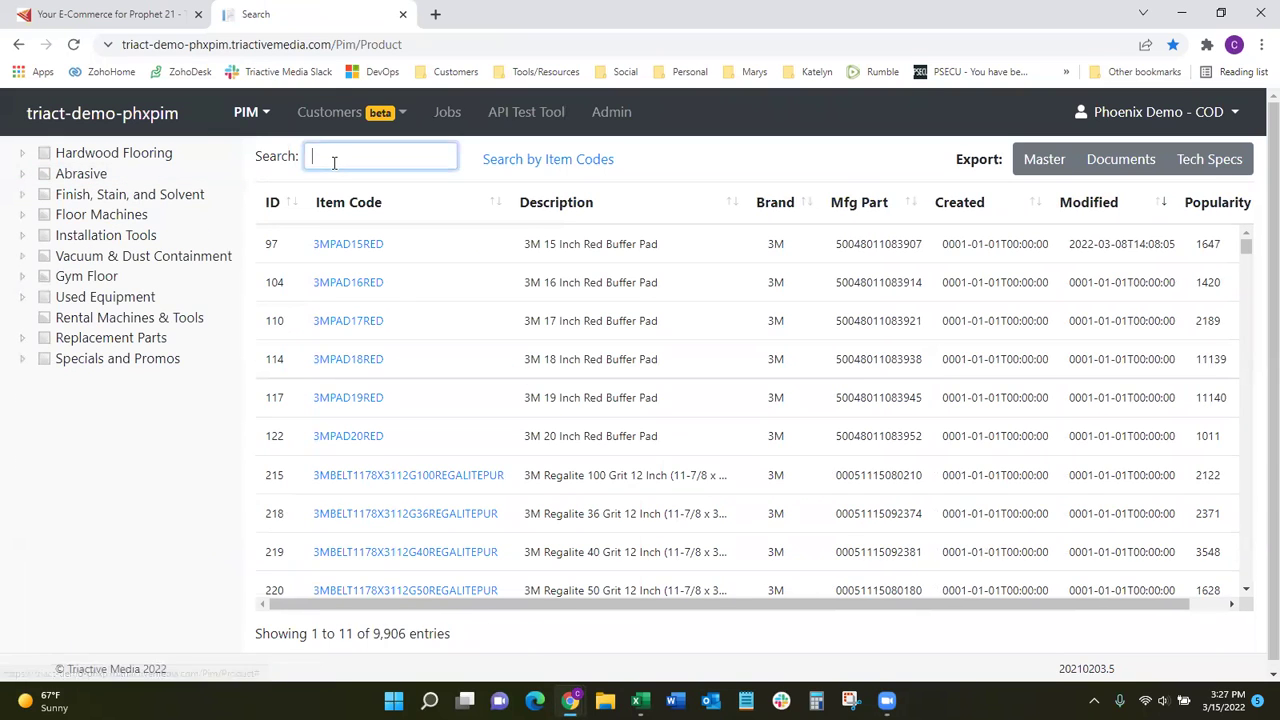
text(bsae)
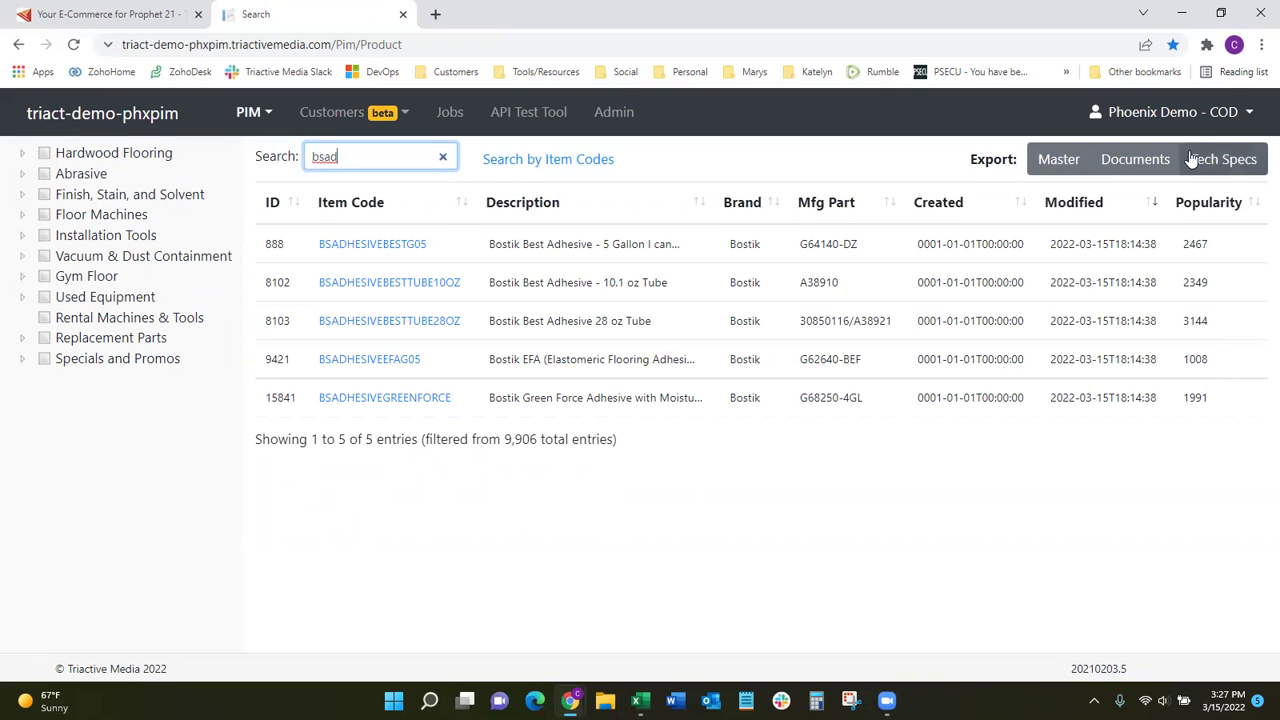
click(1062, 162)
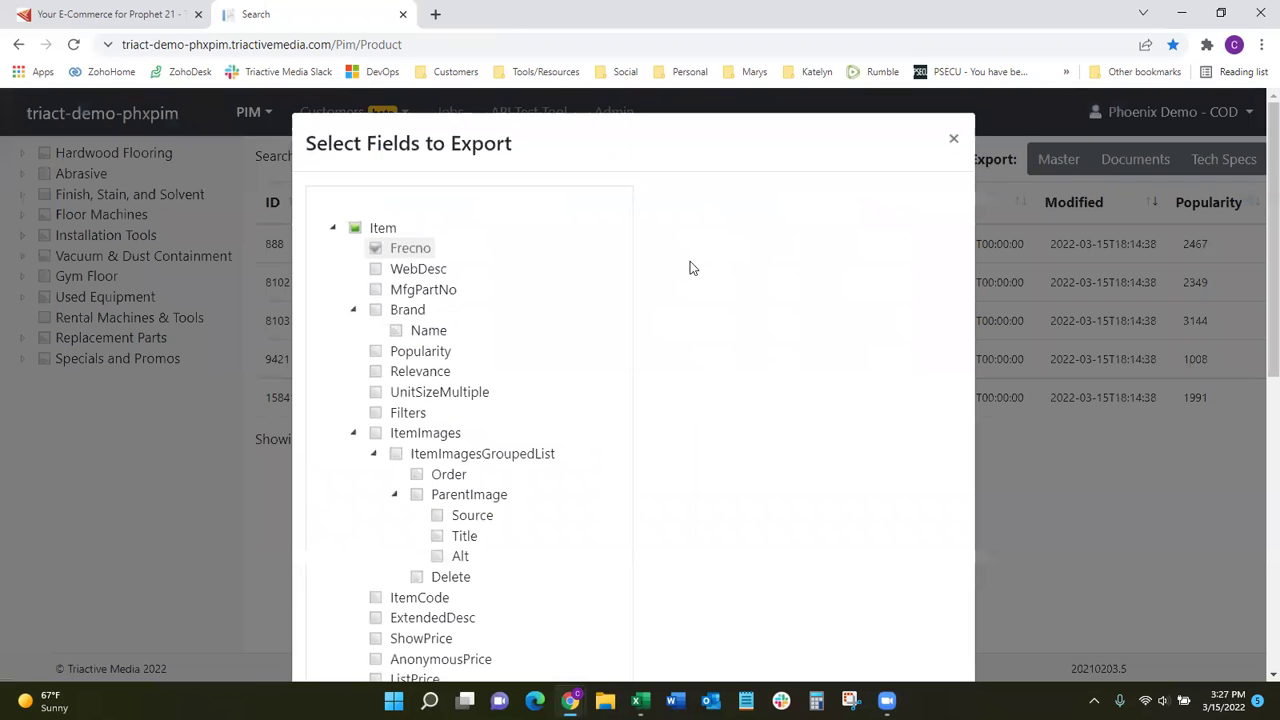
- Include the WebDesc, MfgPartNo, Brand with its Name, ItemCode and ExtendedDesc fields in the export
scroll(684, 273, down, 2)
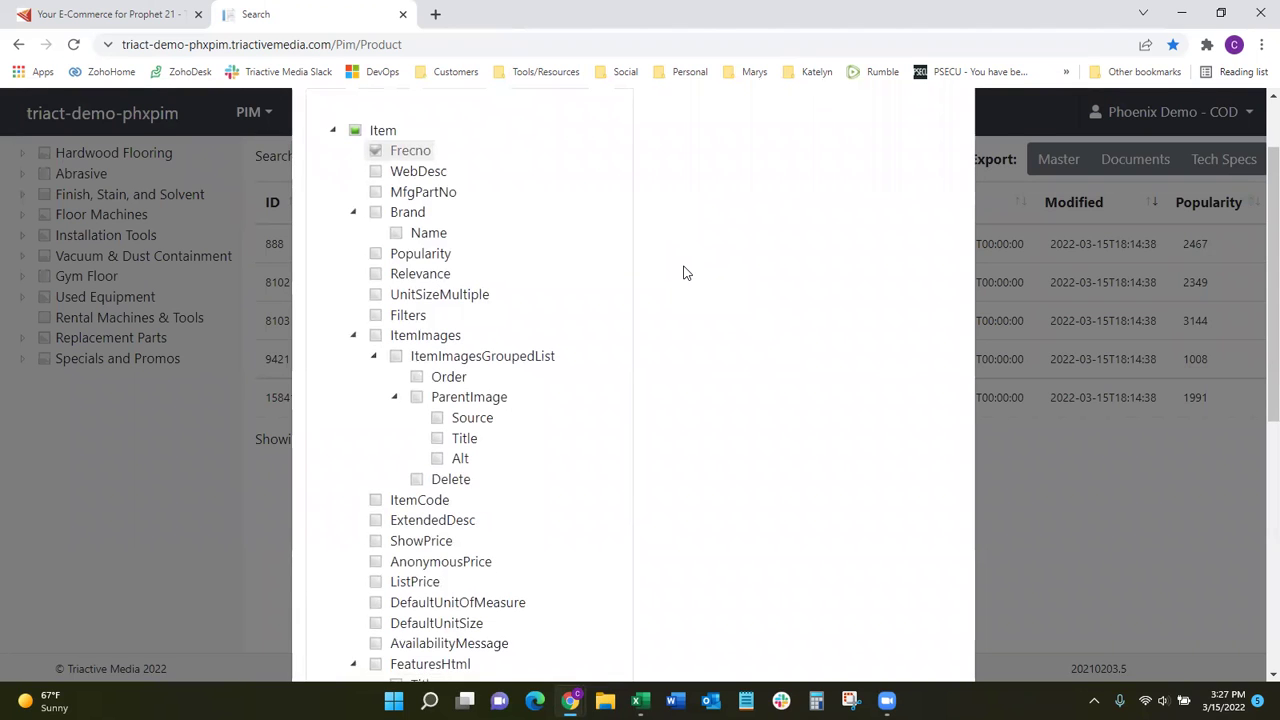
click(377, 172)
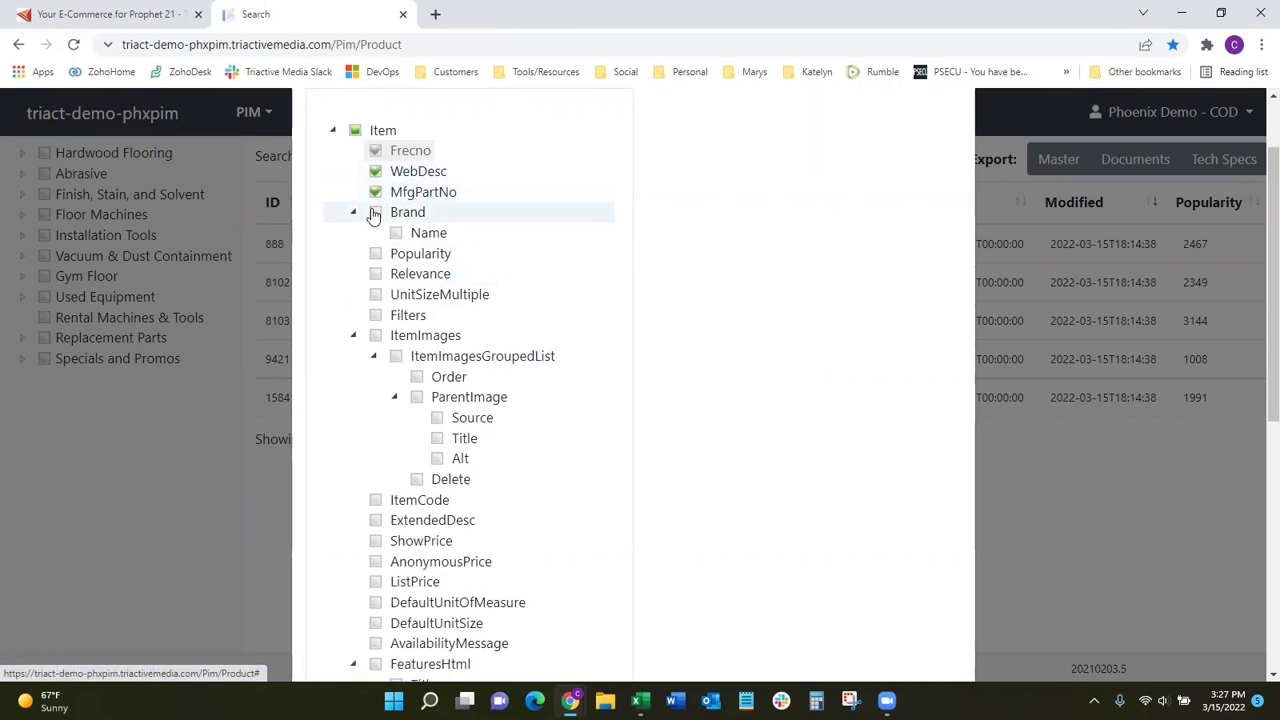
click(375, 213)
click(377, 500)
click(376, 520)
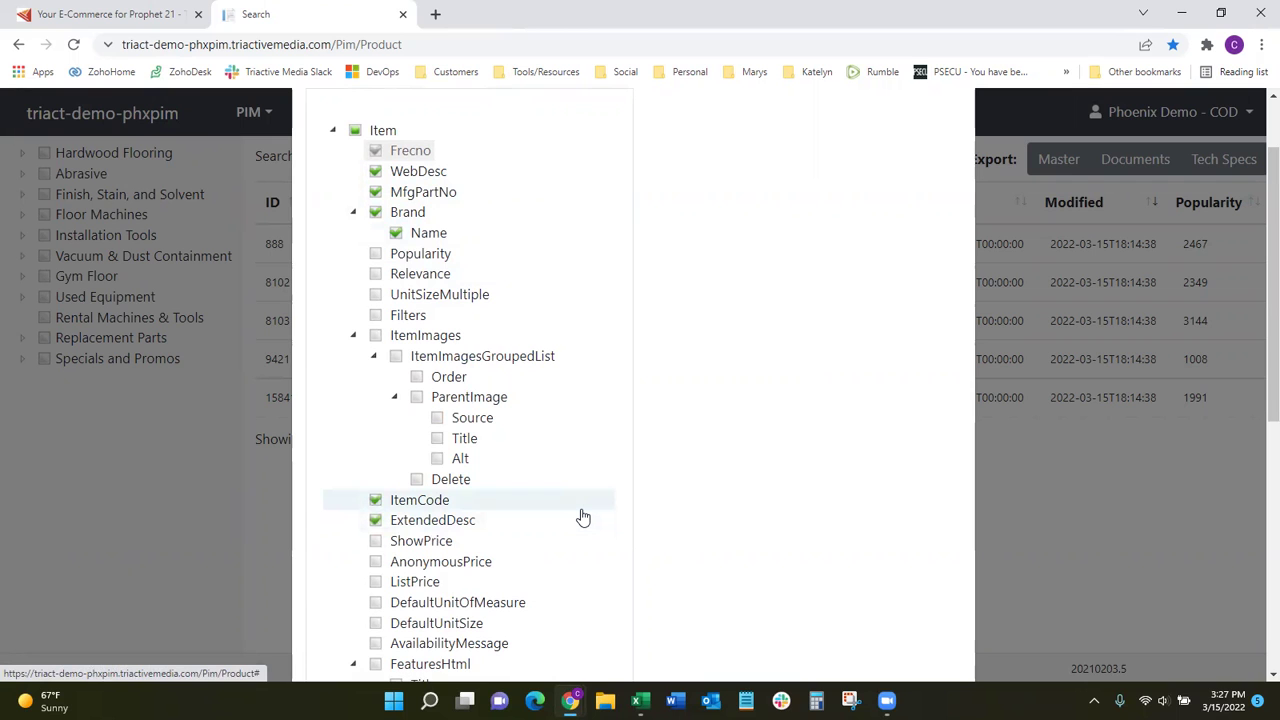
- Look through the remaining export fields, submit the export and open the downloaded CSV in Excel
scroll(583, 517, down, 3)
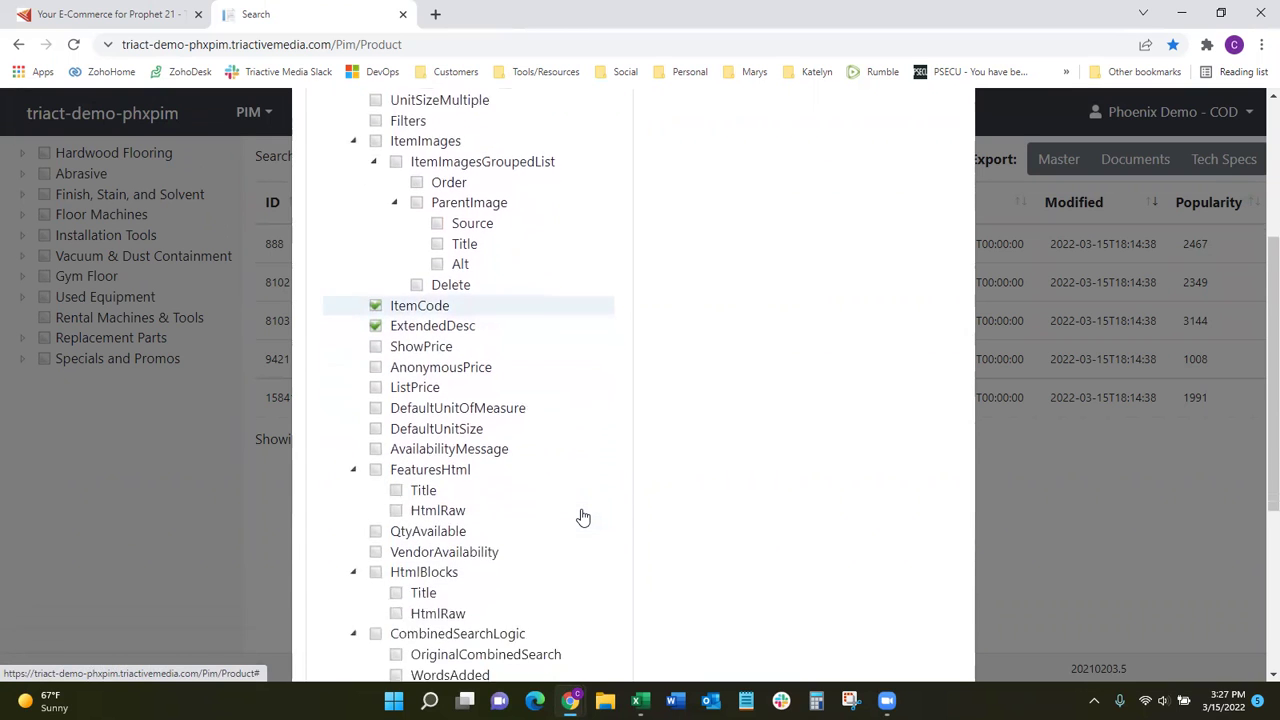
scroll(583, 517, down, 1)
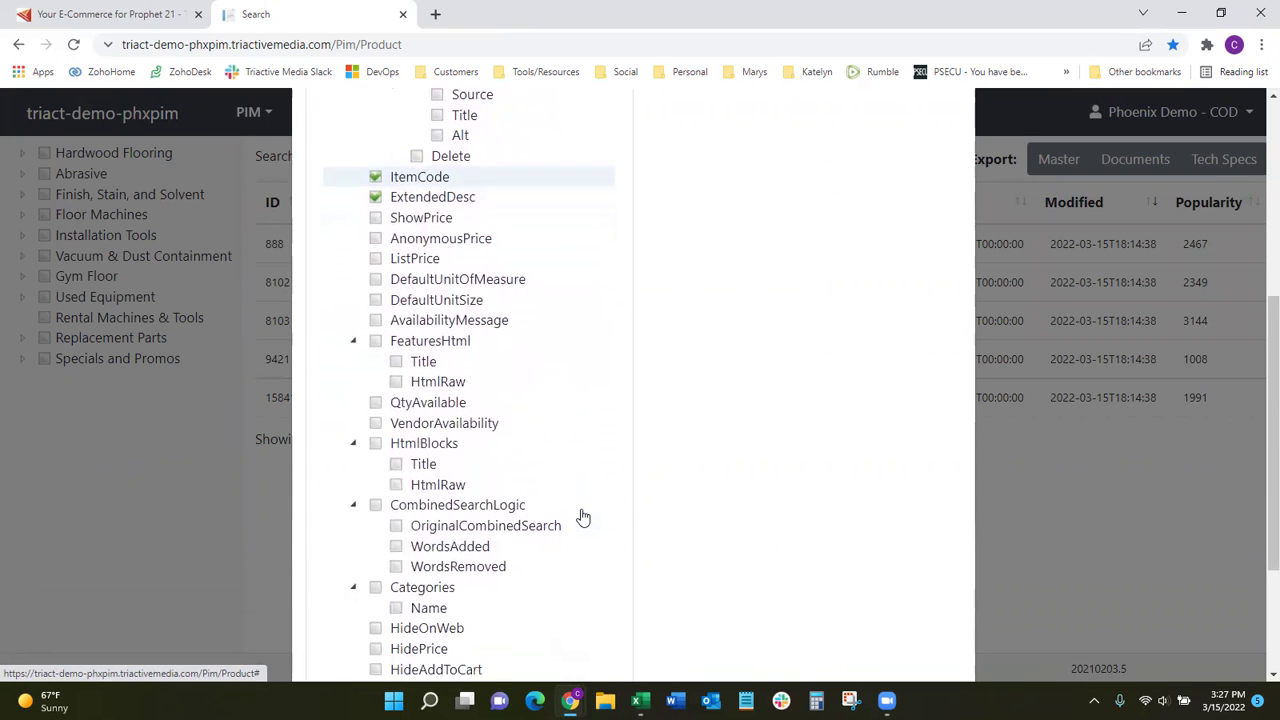
scroll(583, 517, down, 2)
scroll(583, 517, down, 2)
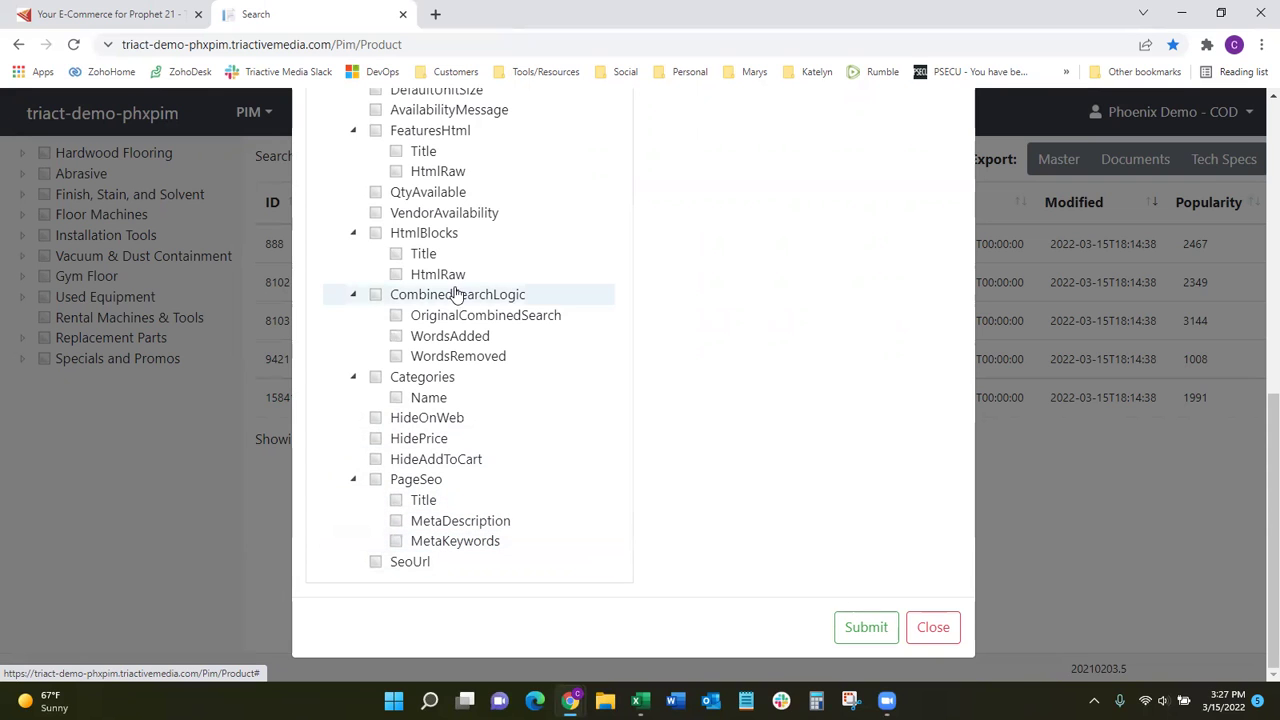
scroll(456, 292, up, 3)
scroll(826, 580, down, 4)
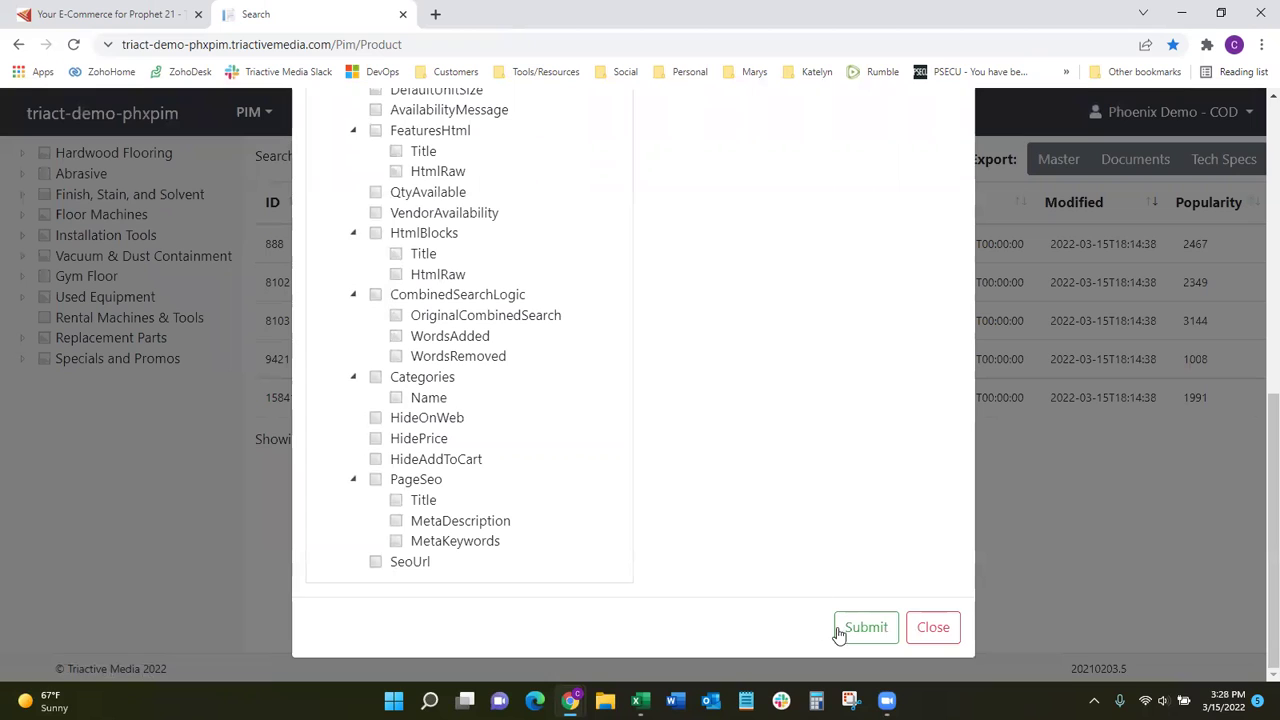
click(840, 622)
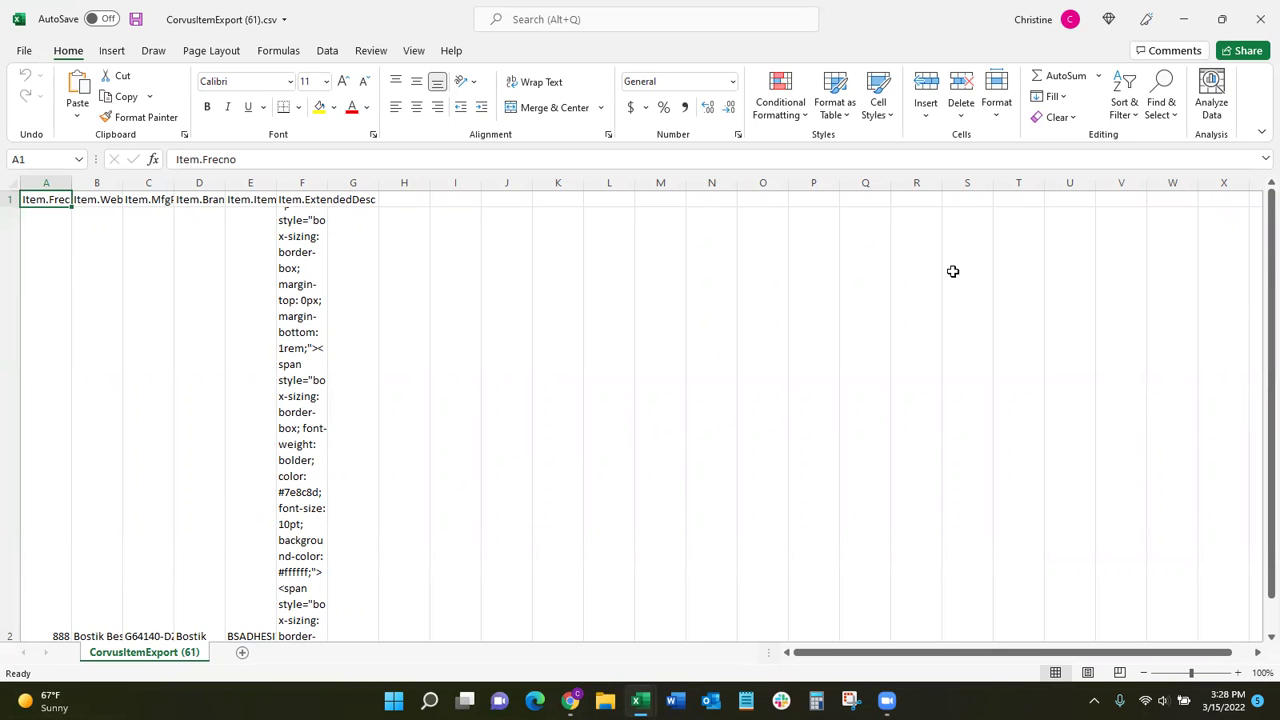
- Read the full column header names in row 1 of the exported item sheet
drag(1256, 250, 1260, 211)
key(Right)
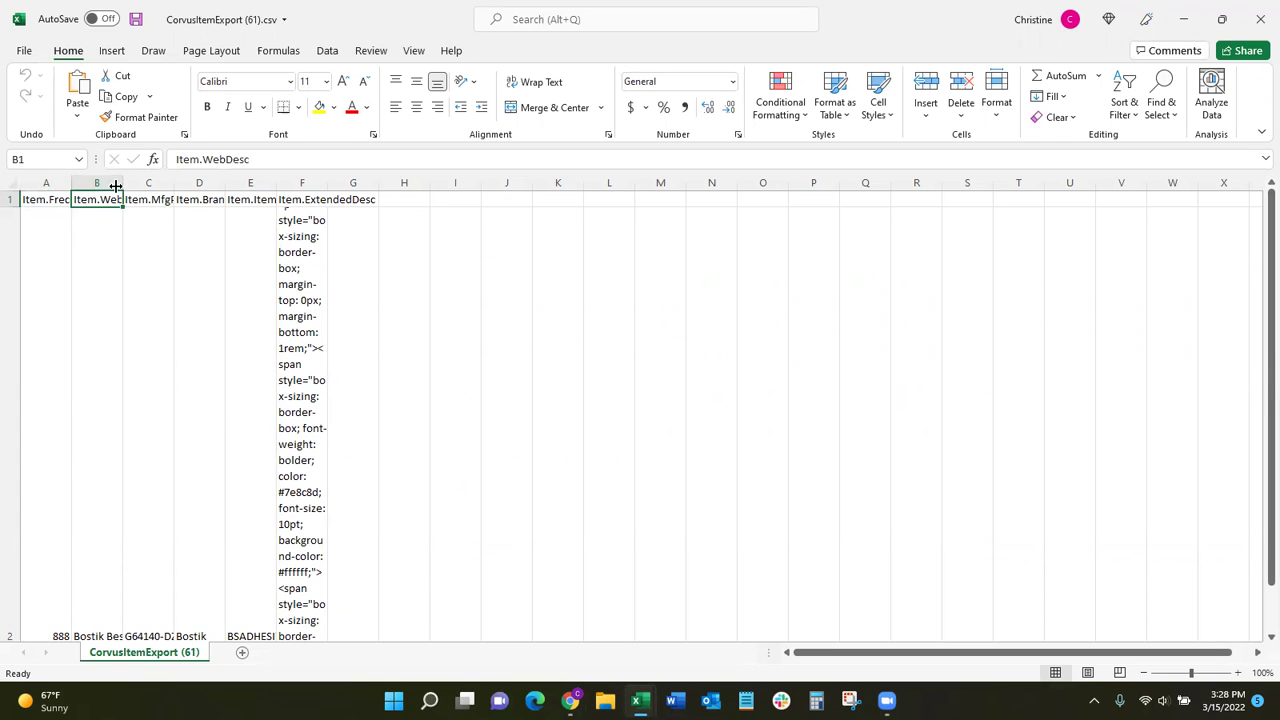
click(267, 159)
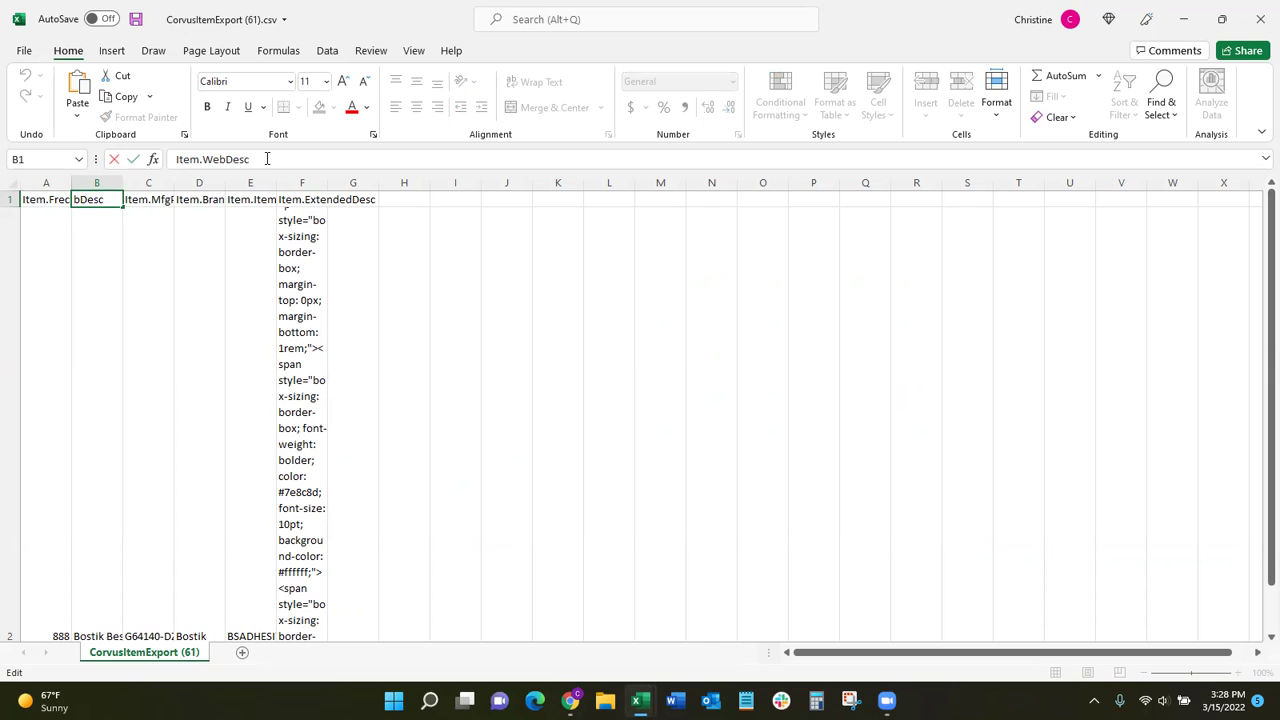
click(163, 198)
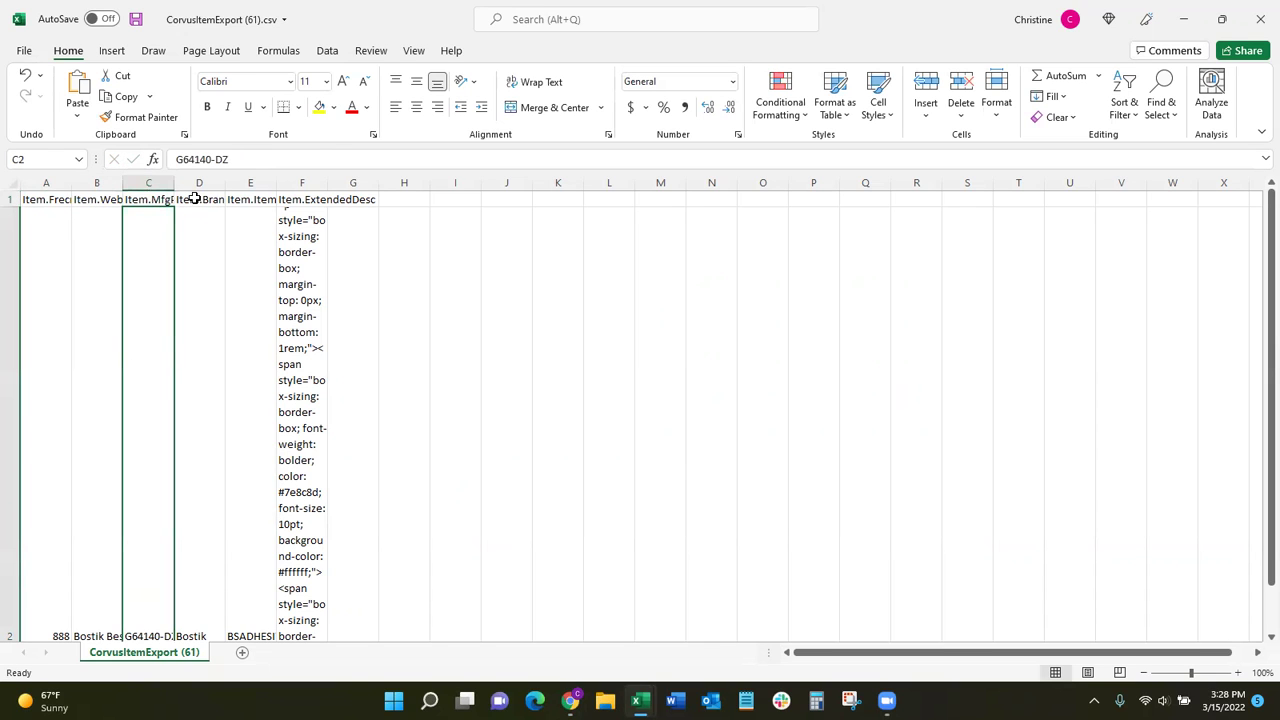
click(198, 199)
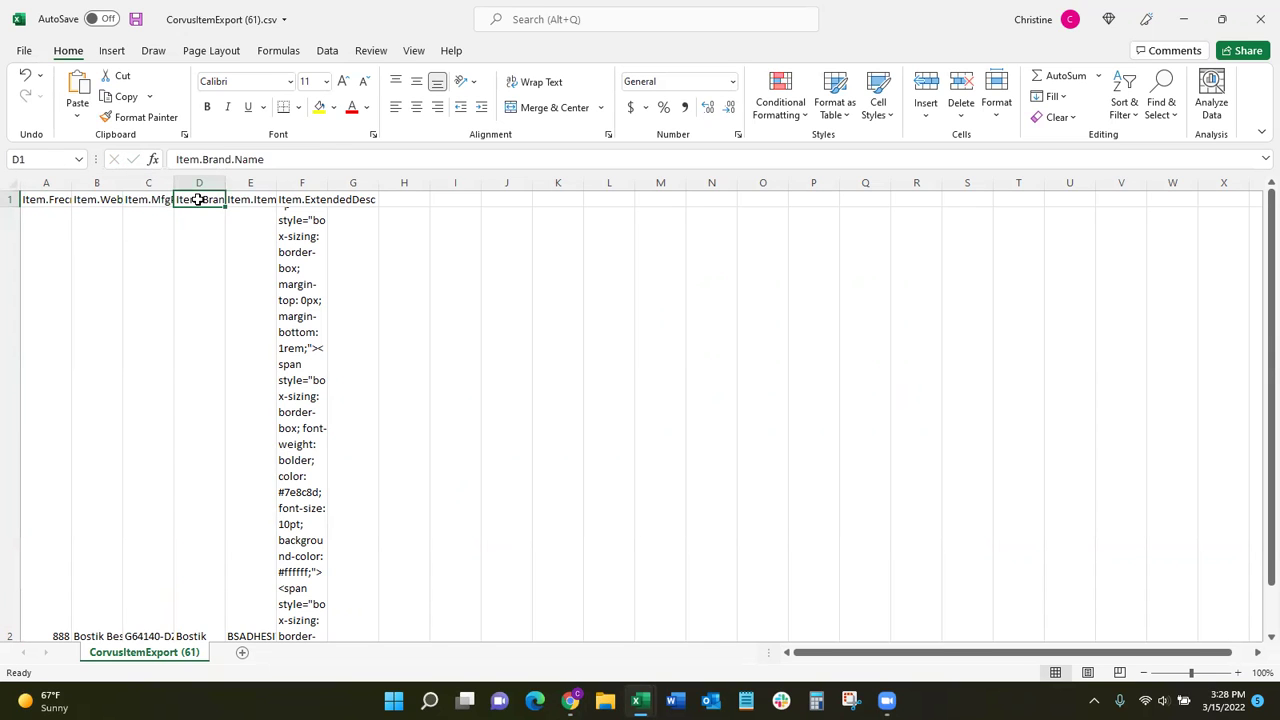
key(Right)
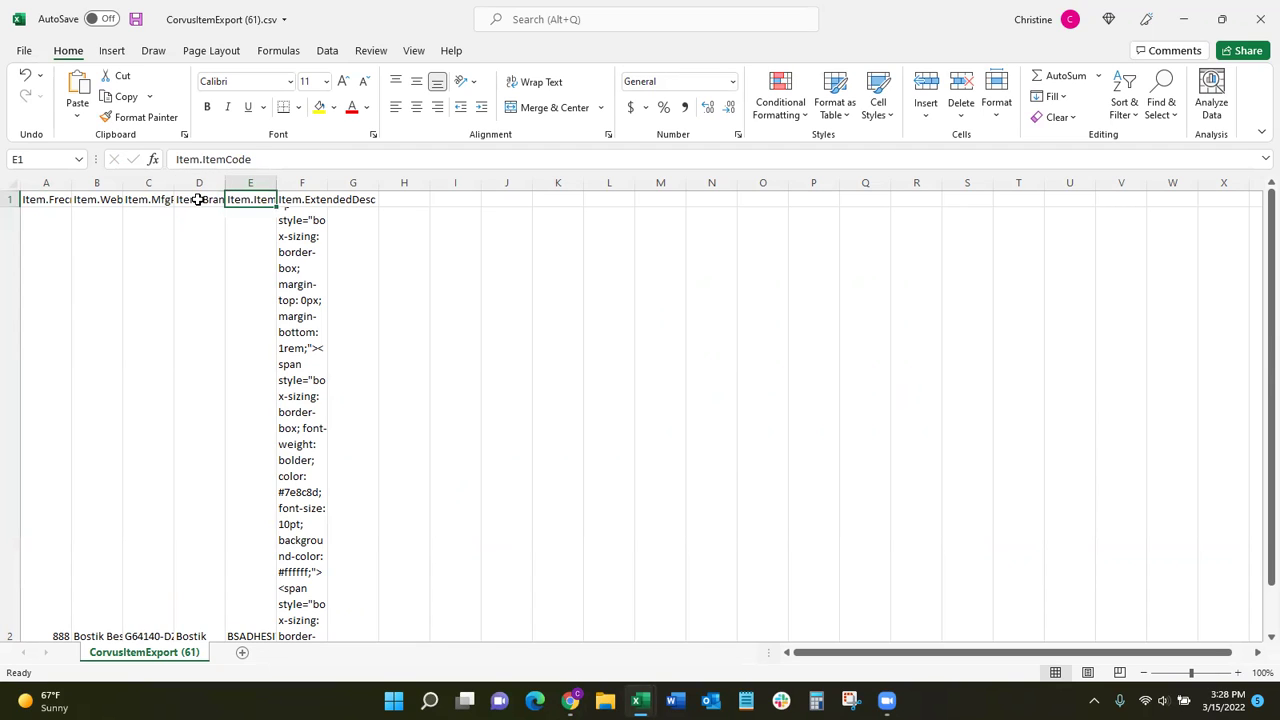
key(Right)
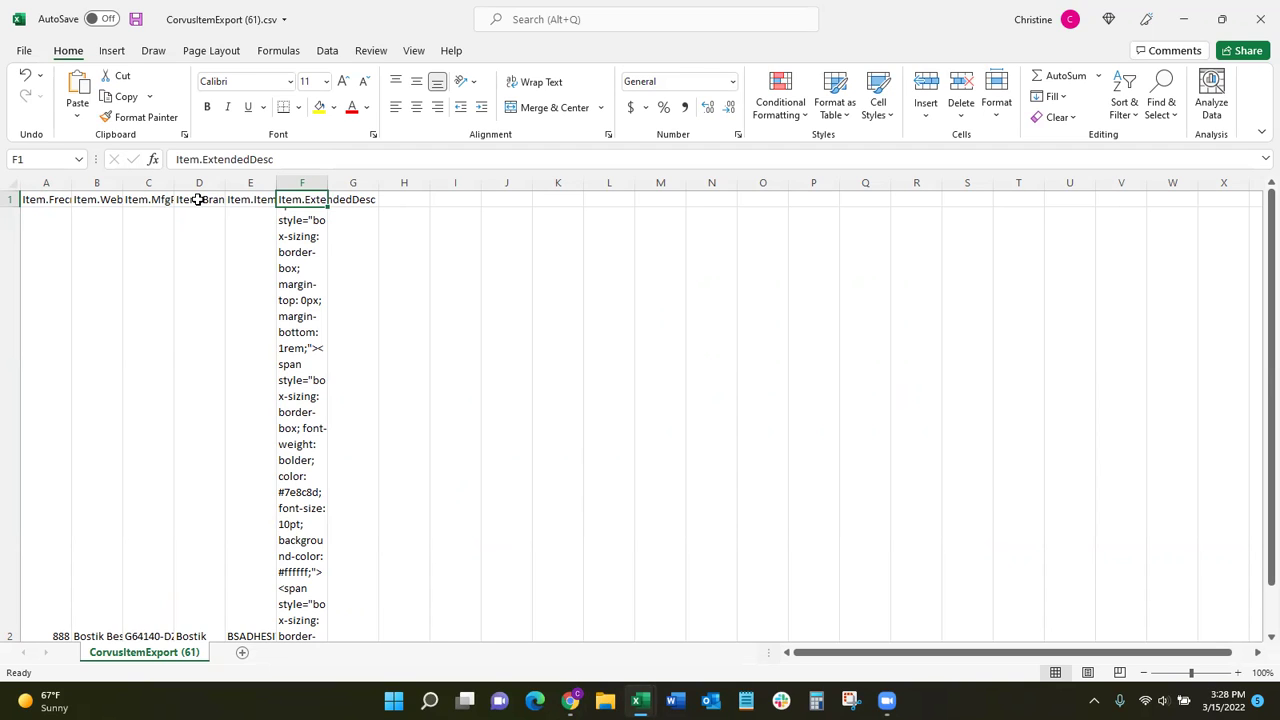
- Change the brand name of the first exported item, in cell D2, to 3M
click(189, 246)
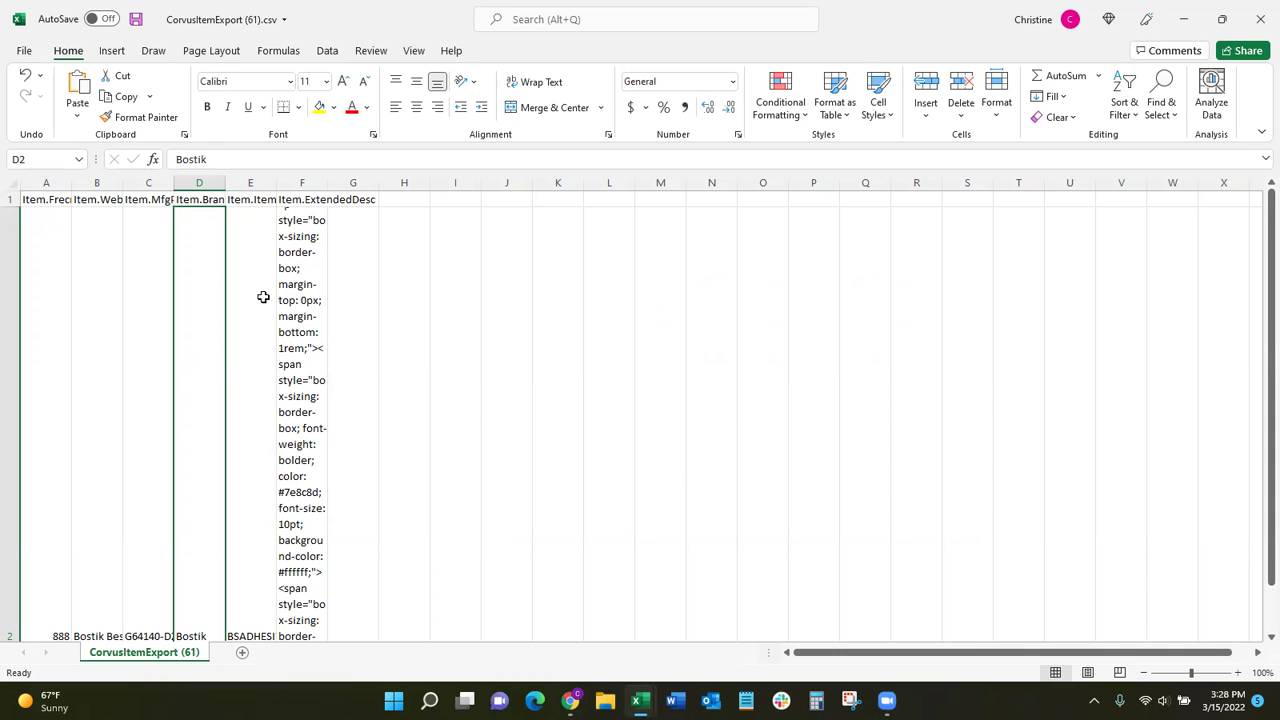
text(#M)
key(BackSpace)
key(BackSpace)
text(3M)
key(Tab)
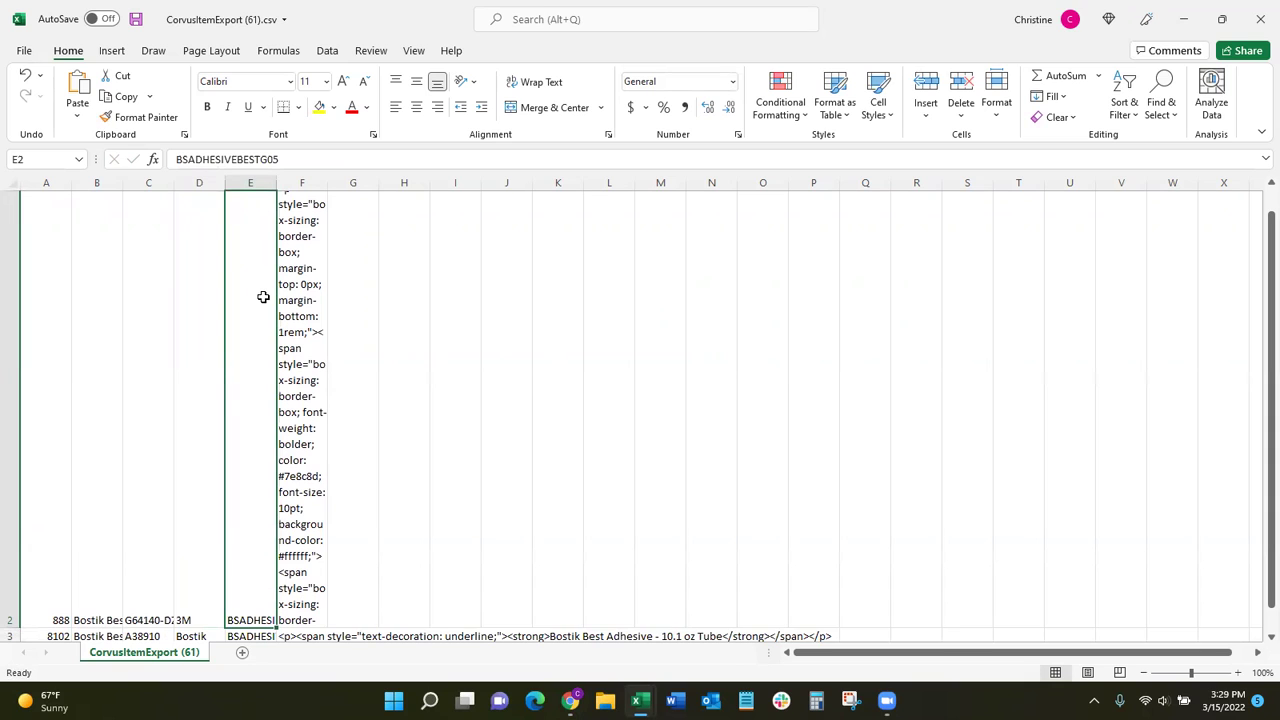
- Replace the text after "5 Gallon" in the first item's WebDesc, cell B2, with "Bostik Best Adhesive is leading the way."
click(301, 545)
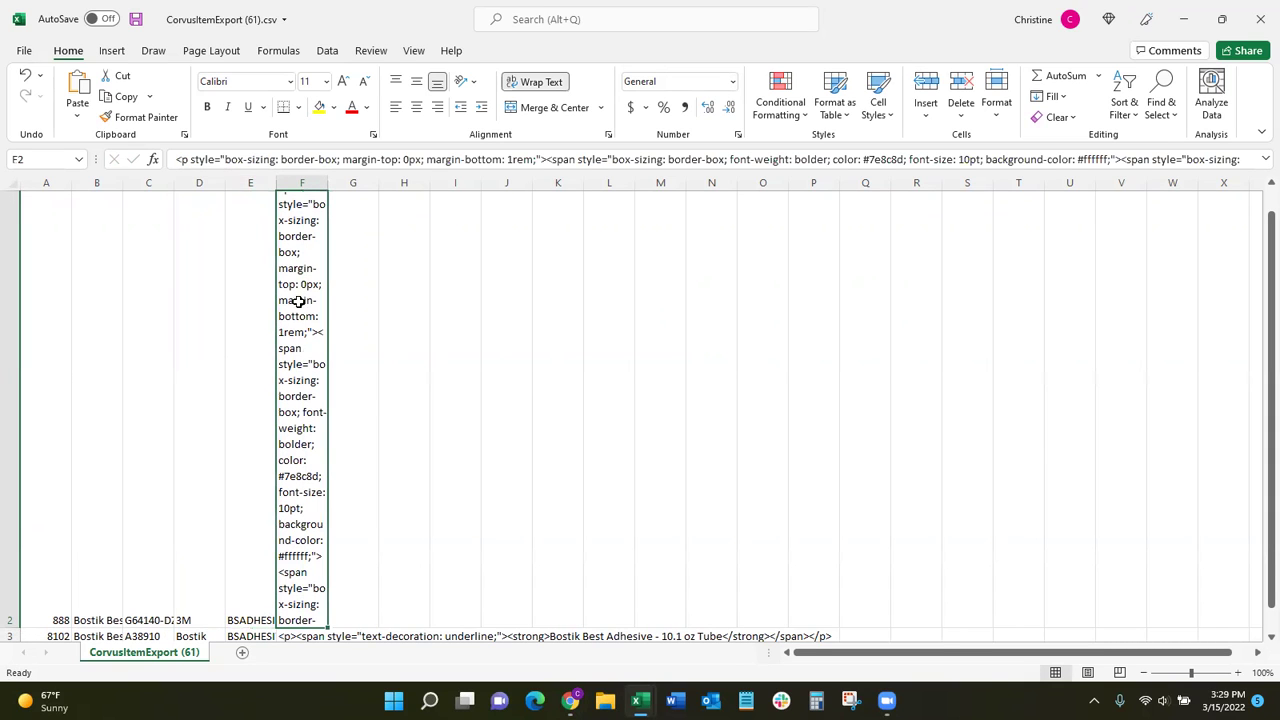
click(351, 273)
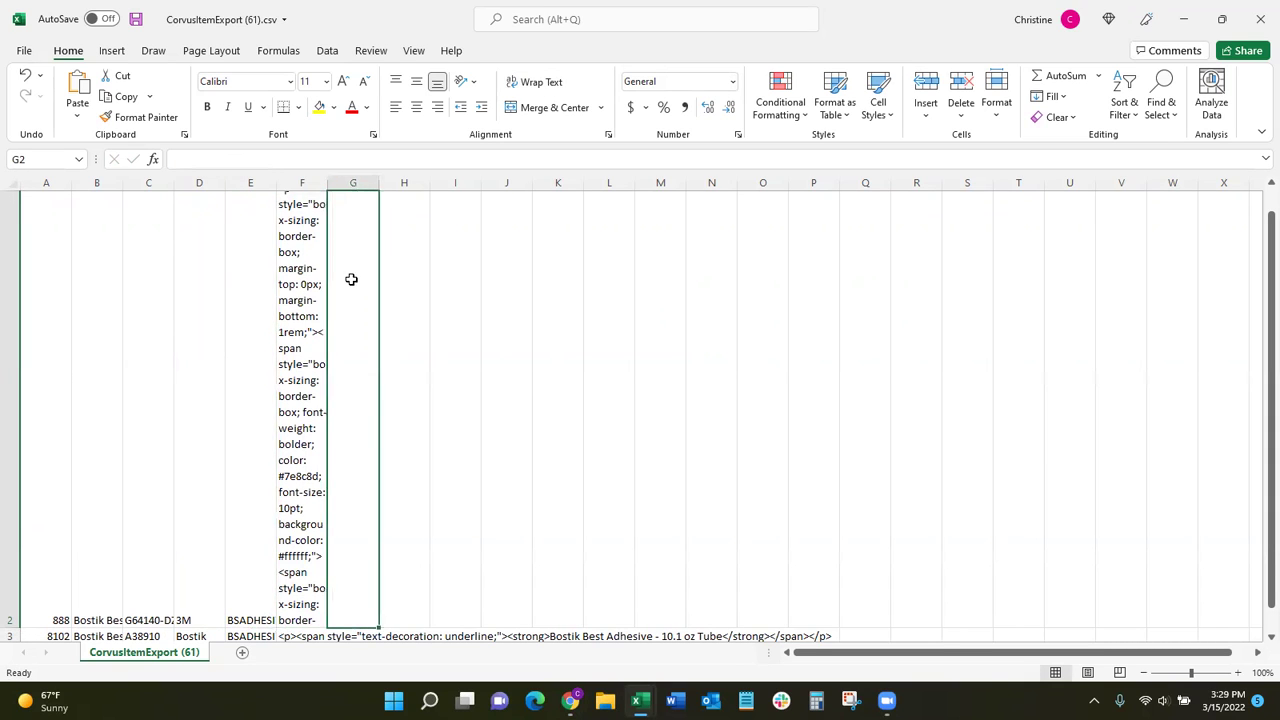
scroll(351, 314, up, 1)
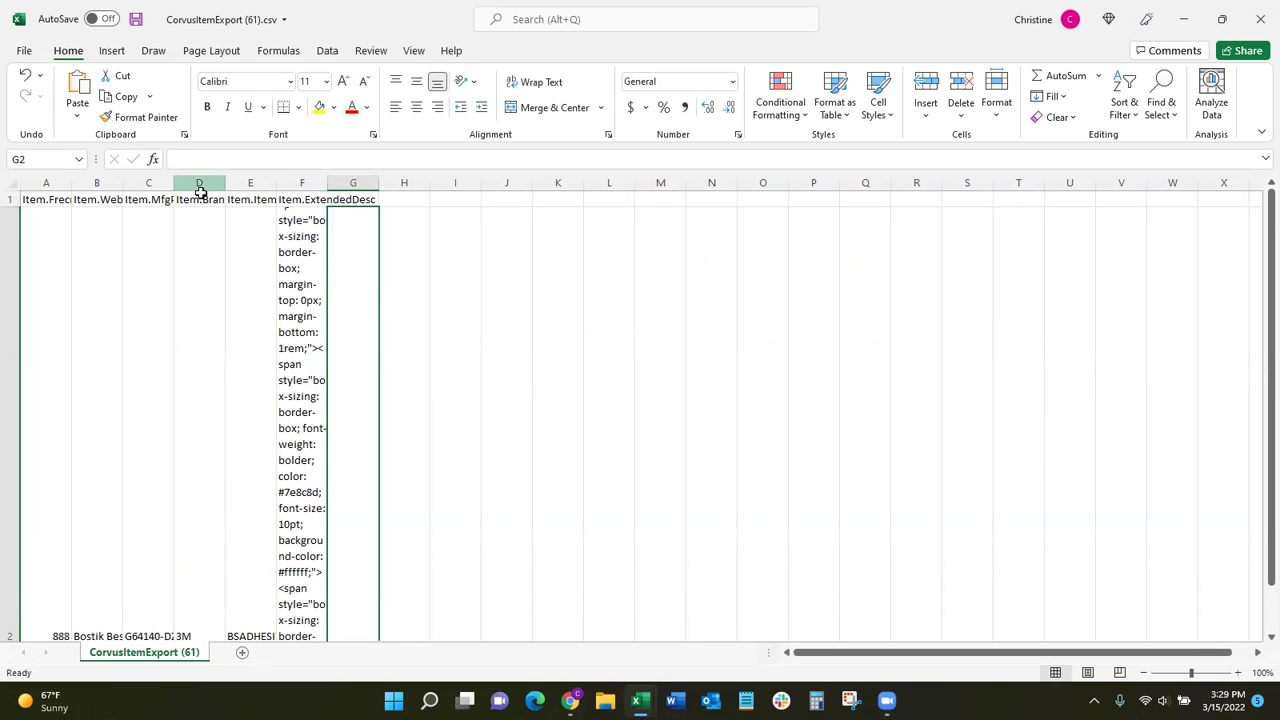
click(240, 200)
click(201, 200)
click(149, 199)
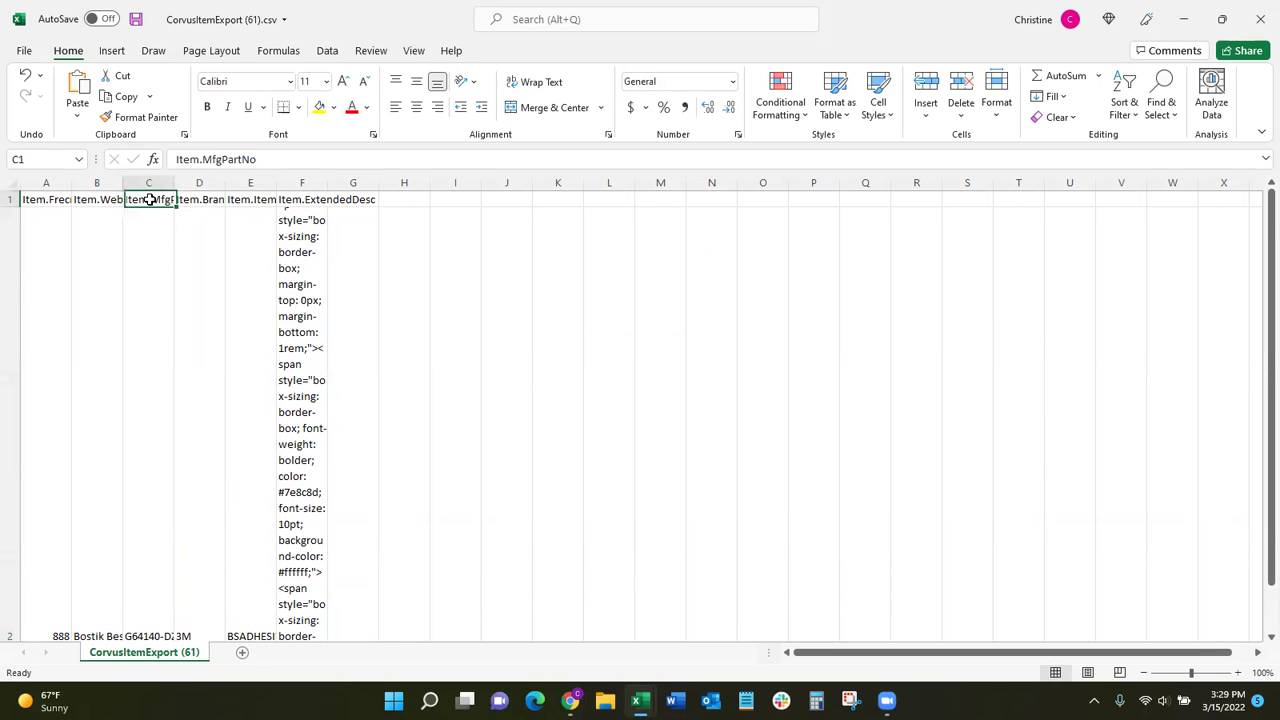
click(112, 200)
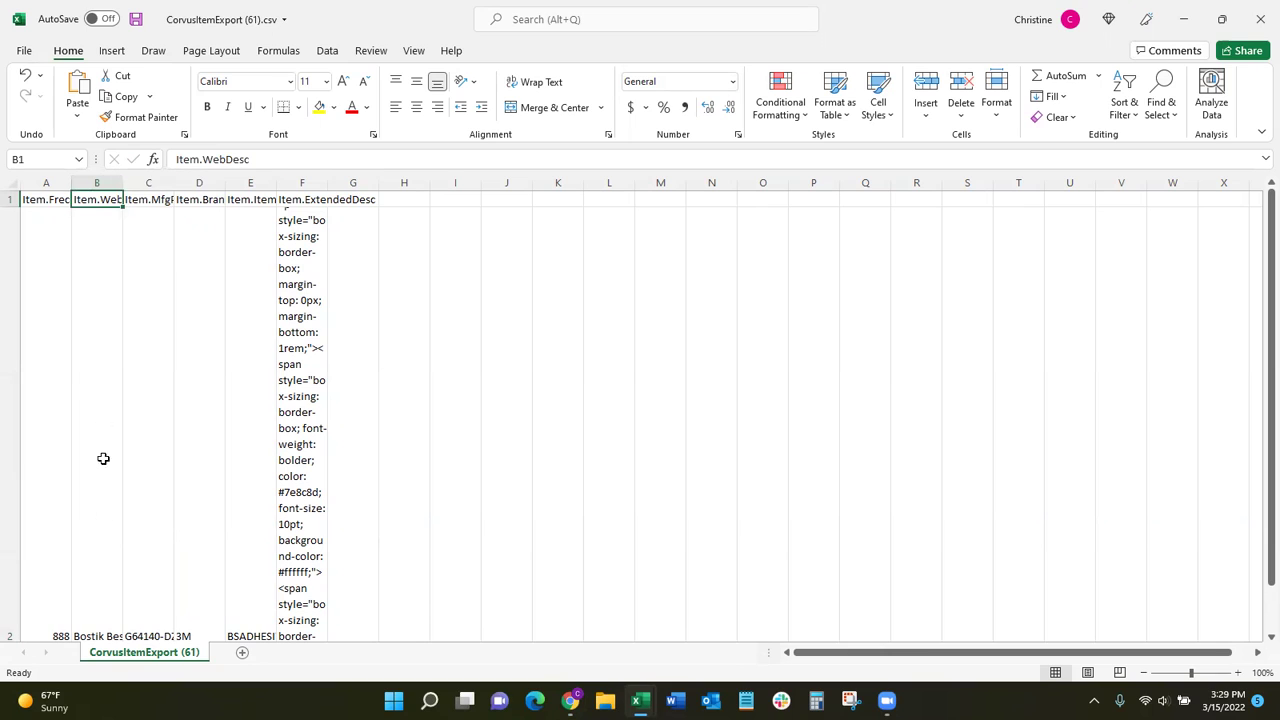
click(101, 608)
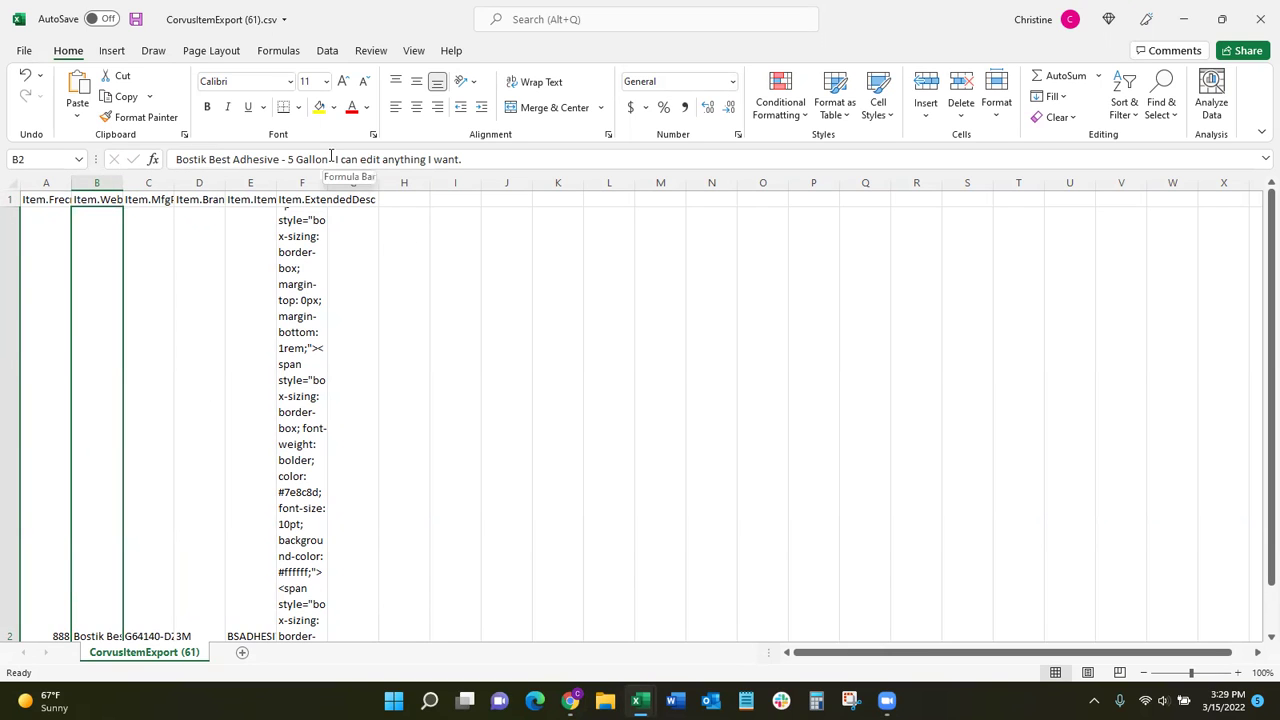
drag(473, 160, 333, 158)
key(BackSpace)
text(Bostik)
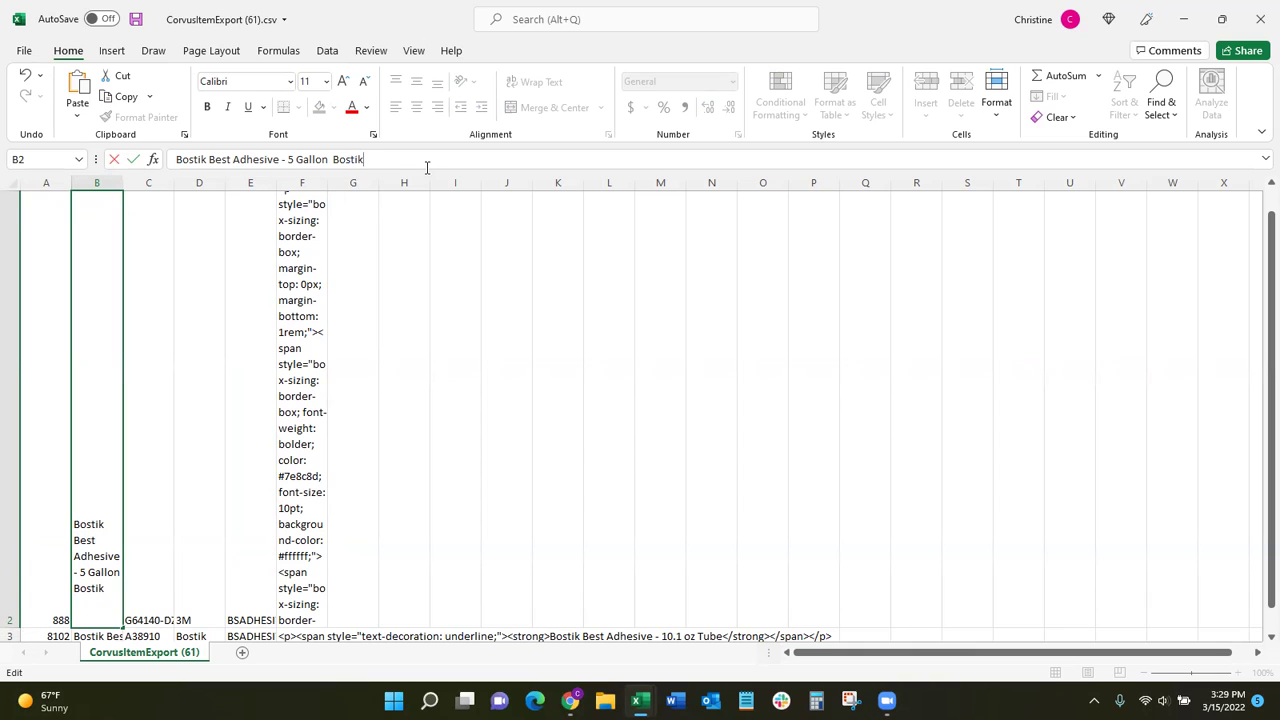
text( Best Adhesive is leading the way.)
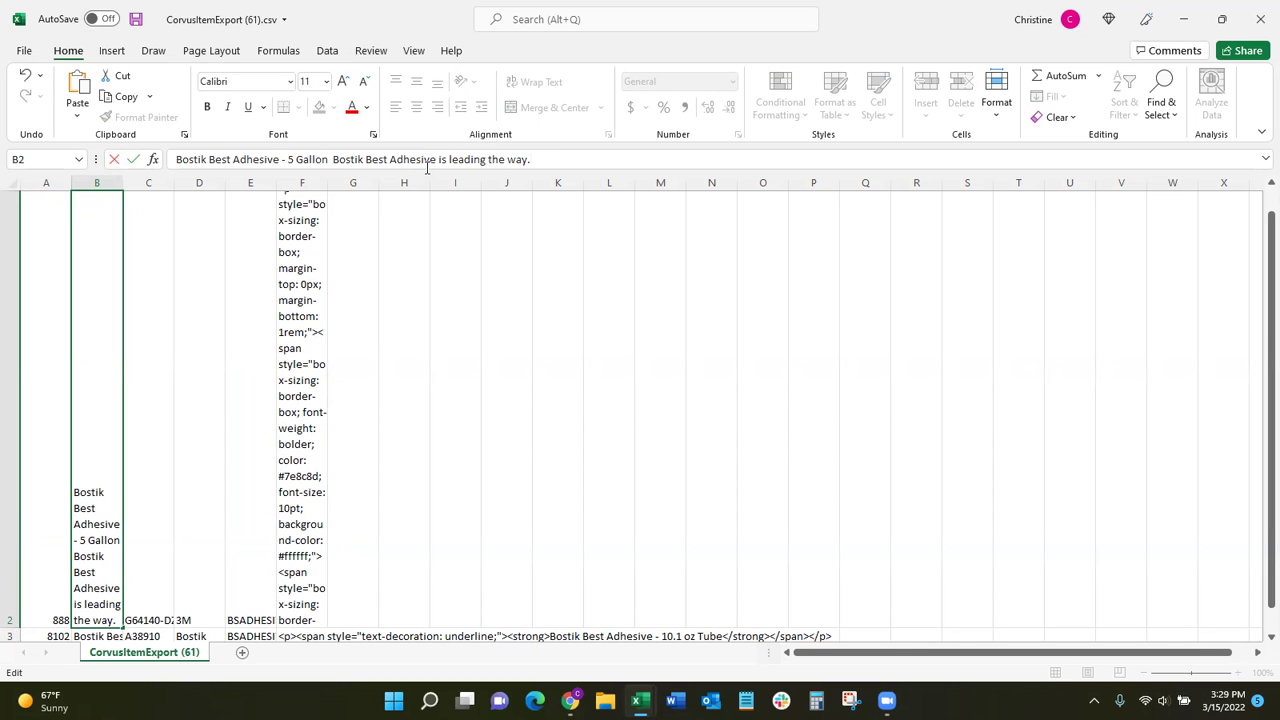
- Save the edited CSV export and switch back to the PIM product list in Chrome
click(24, 50)
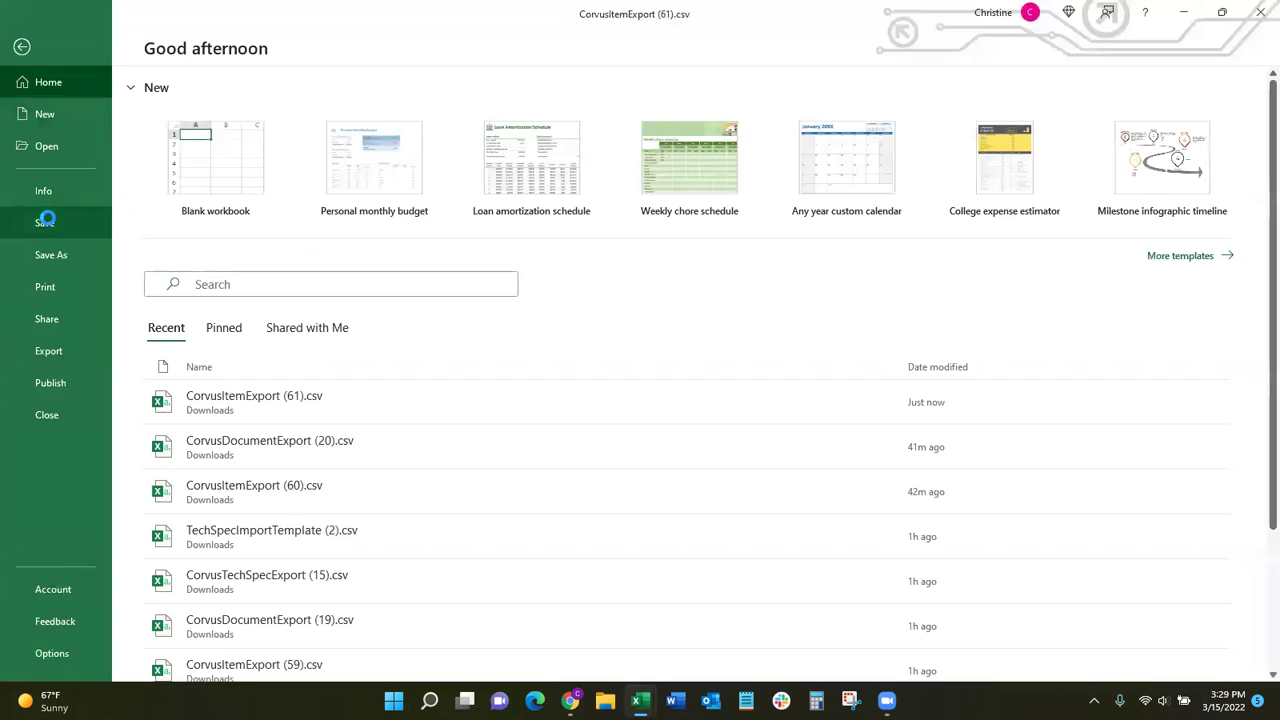
click(46, 222)
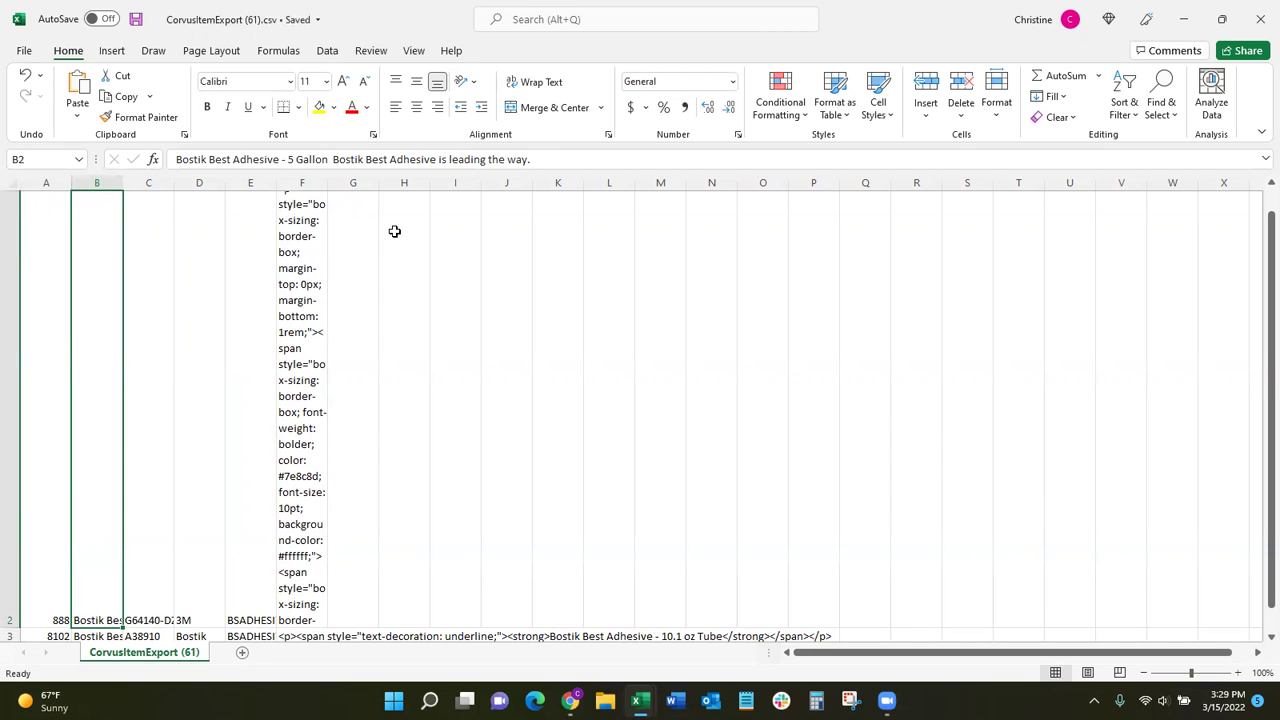
key(super+Tab)
click(1080, 195)
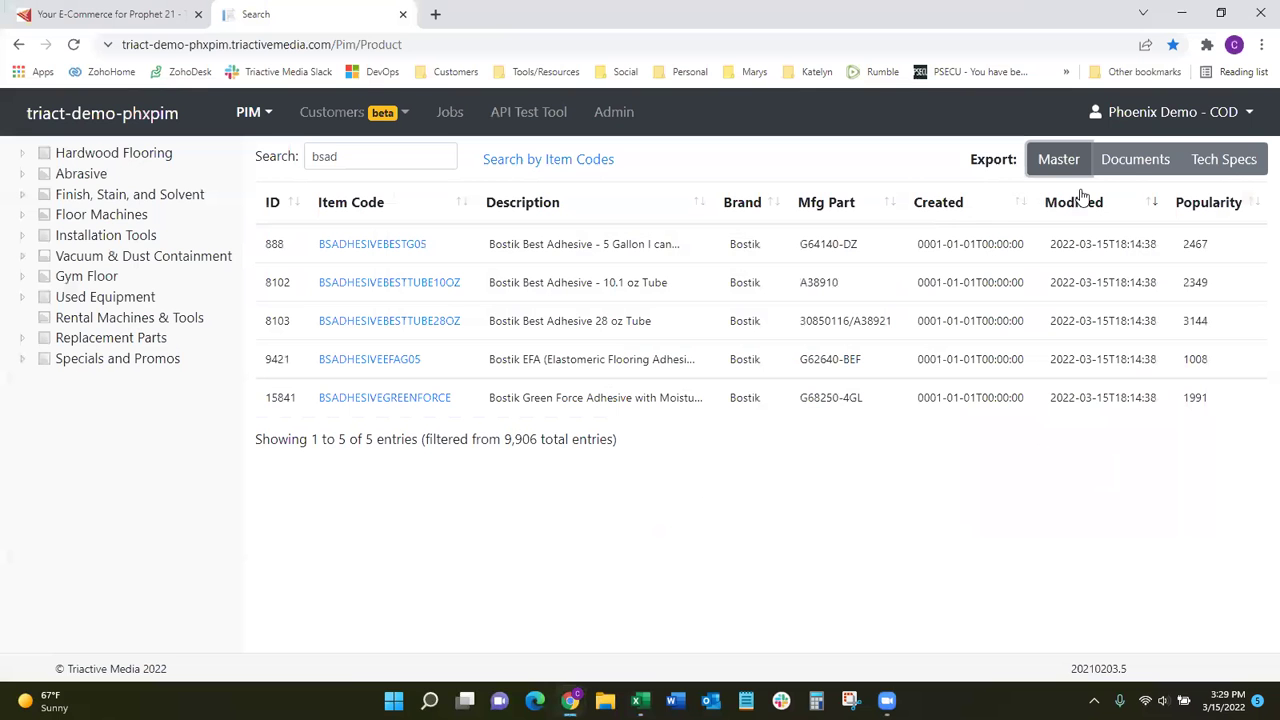
- Export the documents of the products filtered by "bsad" and switch to the exported CSV in Excel
click(1128, 160)
key(alt+Tab)
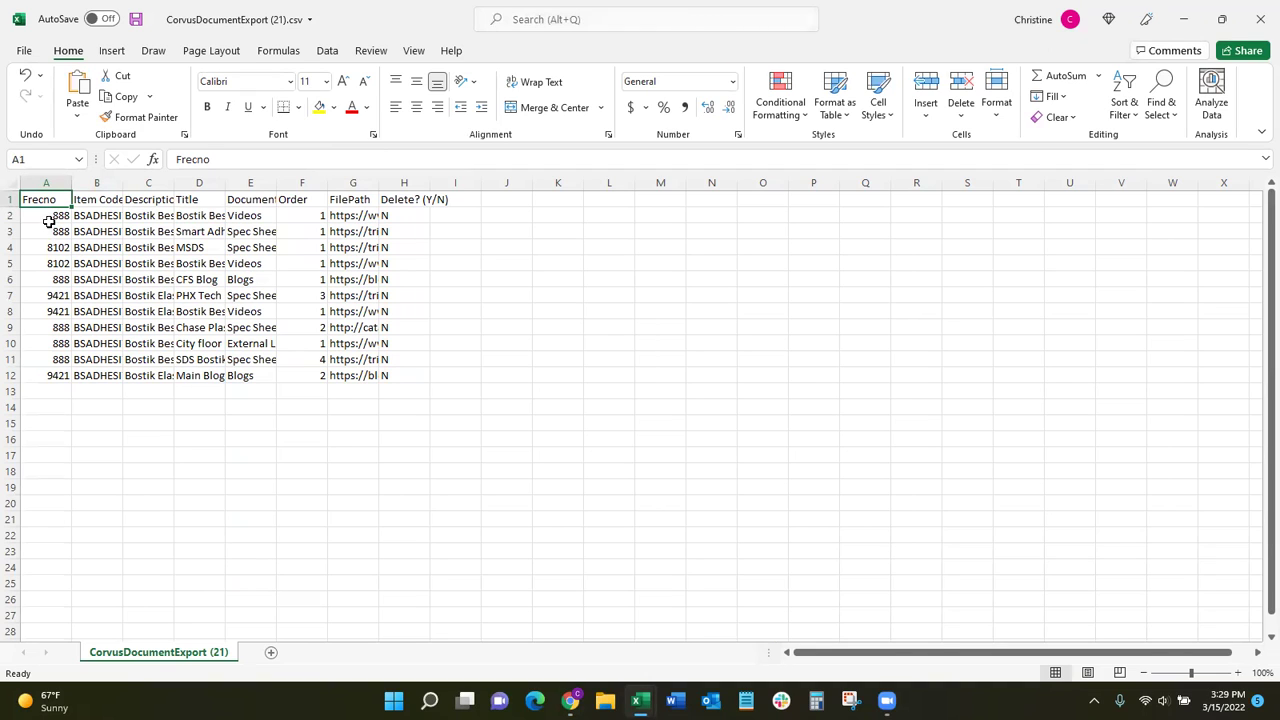
- Examine the document export's columns from Frecno through Order, including the document types in the first rows
drag(52, 215, 57, 230)
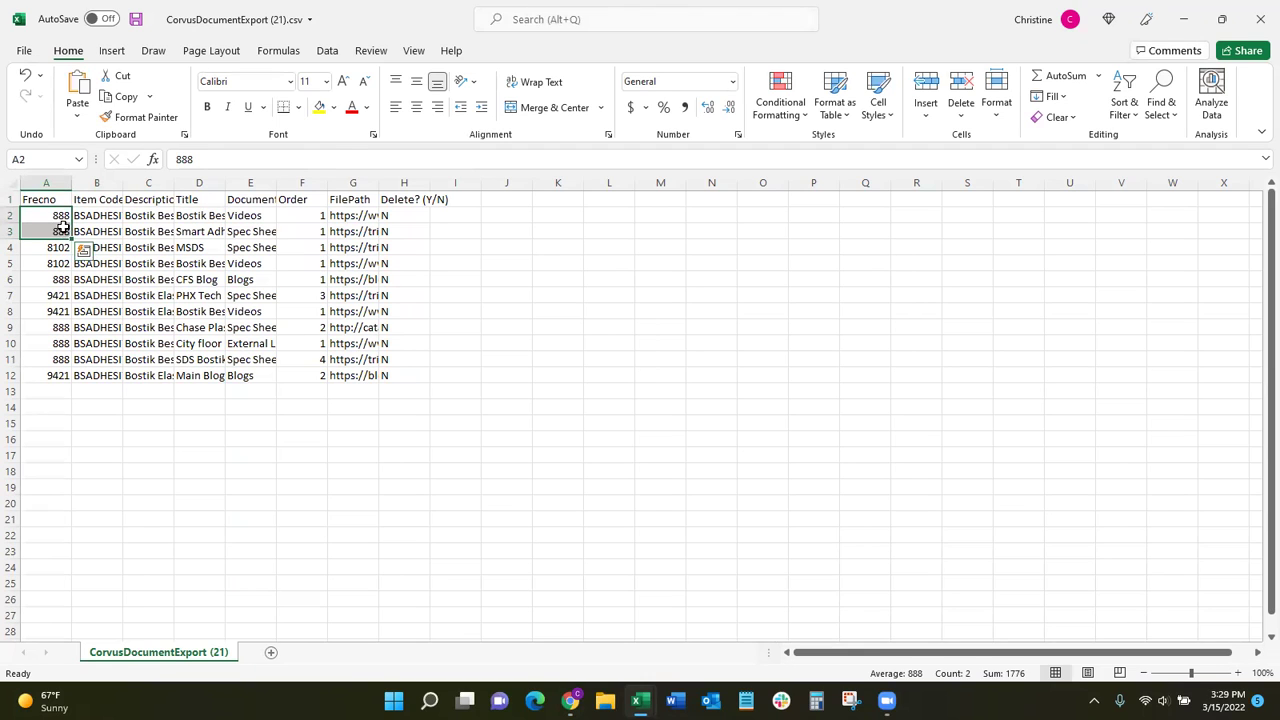
click(100, 200)
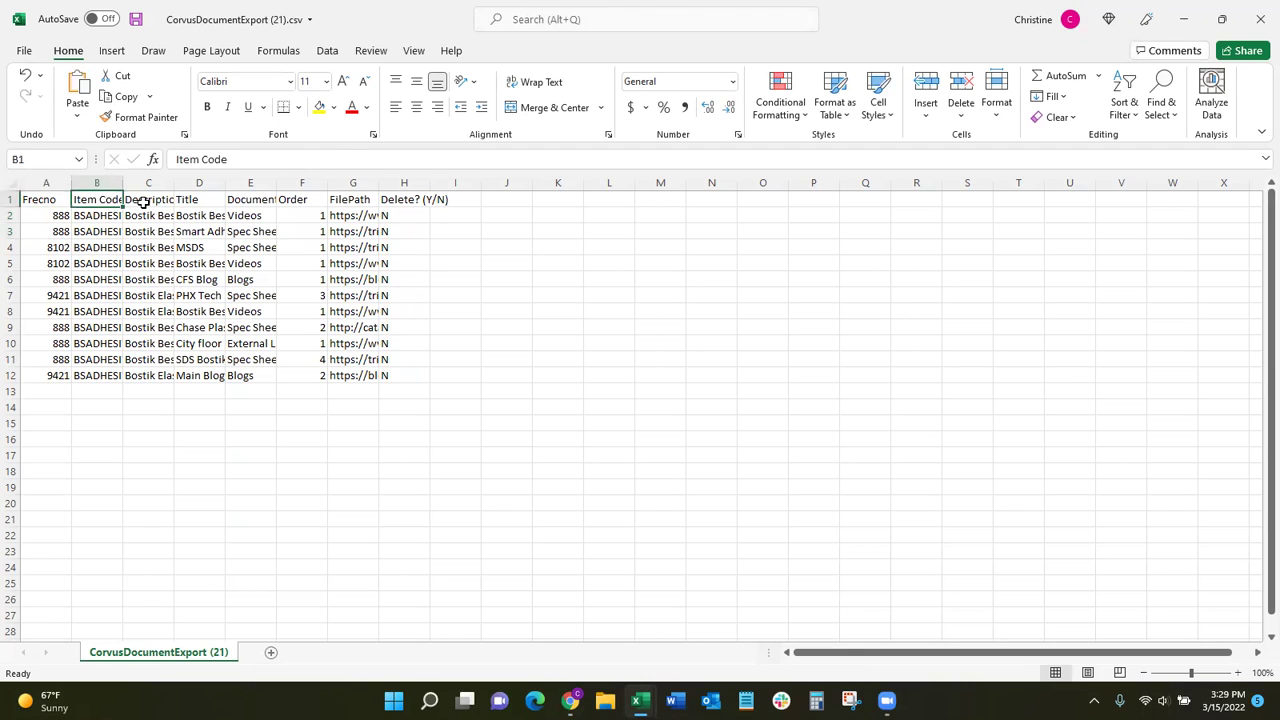
click(144, 202)
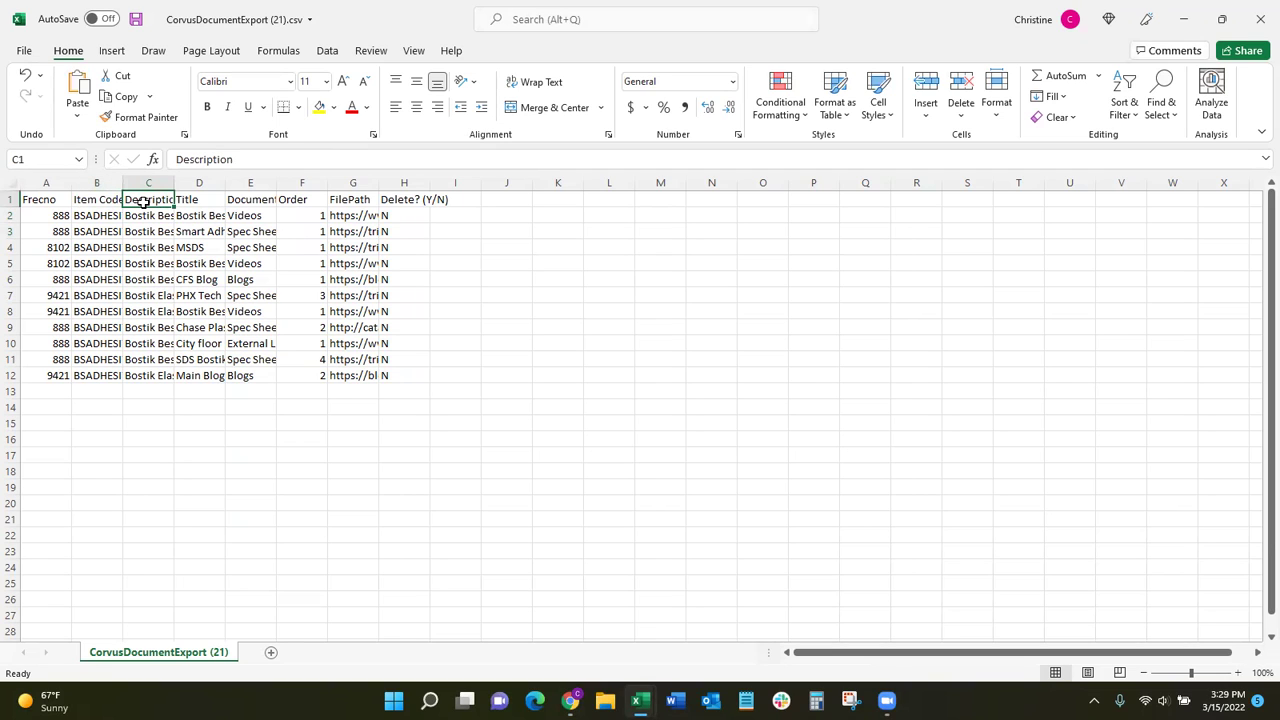
key(Right)
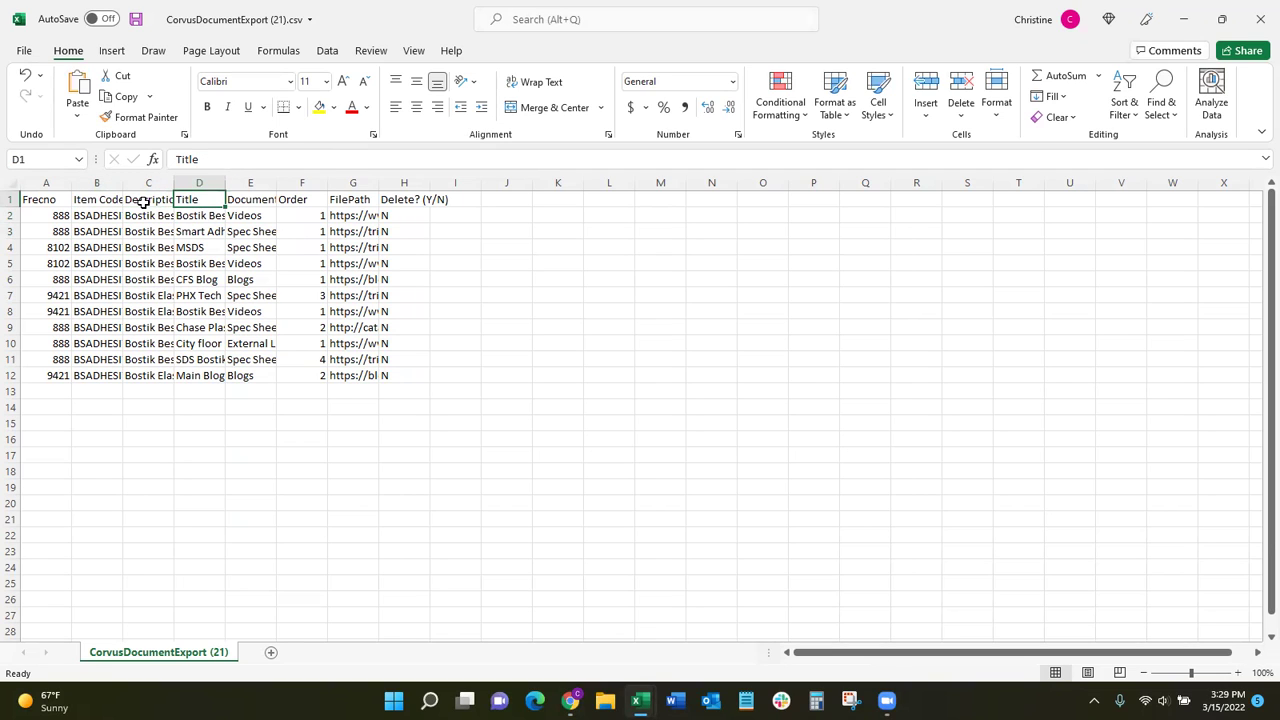
key(Right)
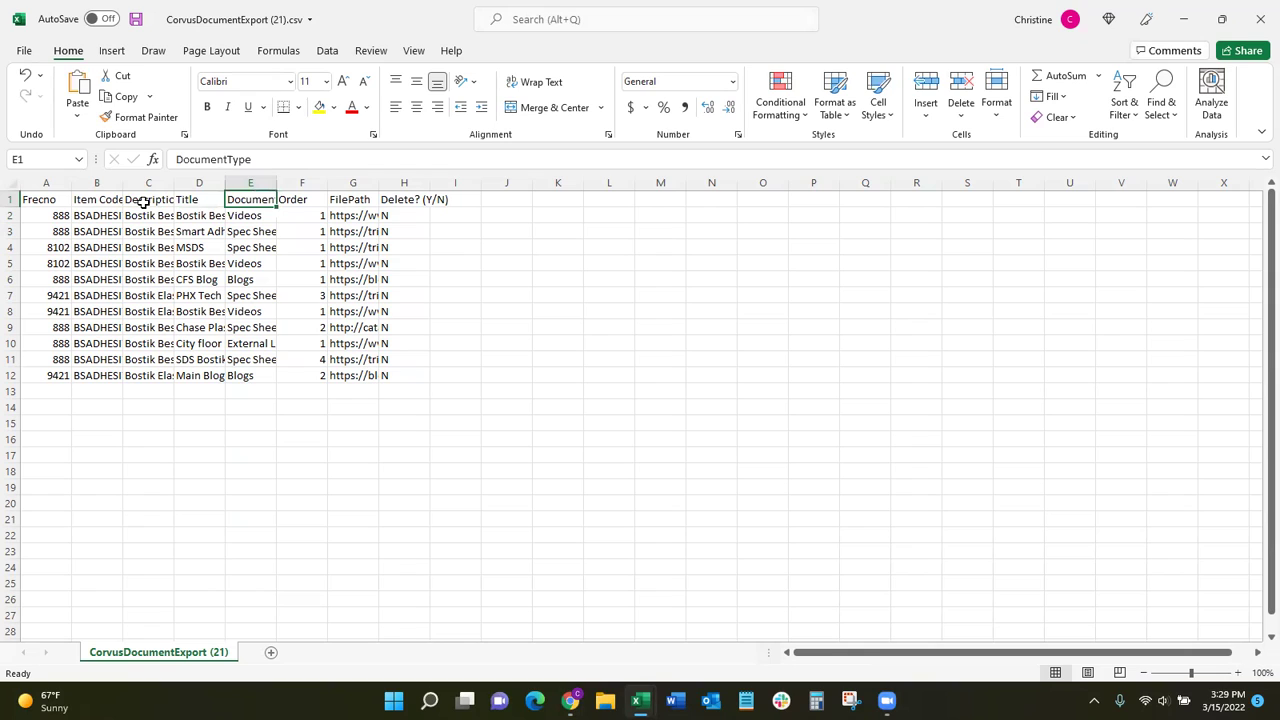
key(Down)
key(Down)
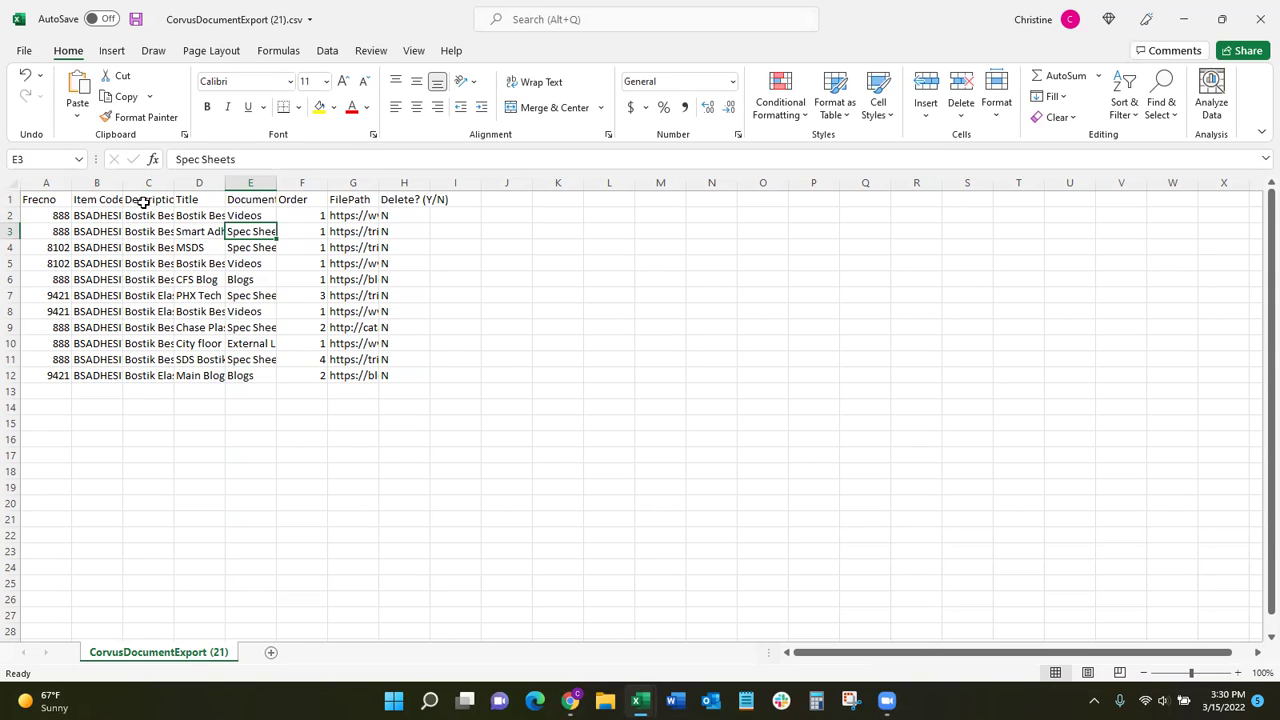
key(Up)
key(Up)
key(Right)
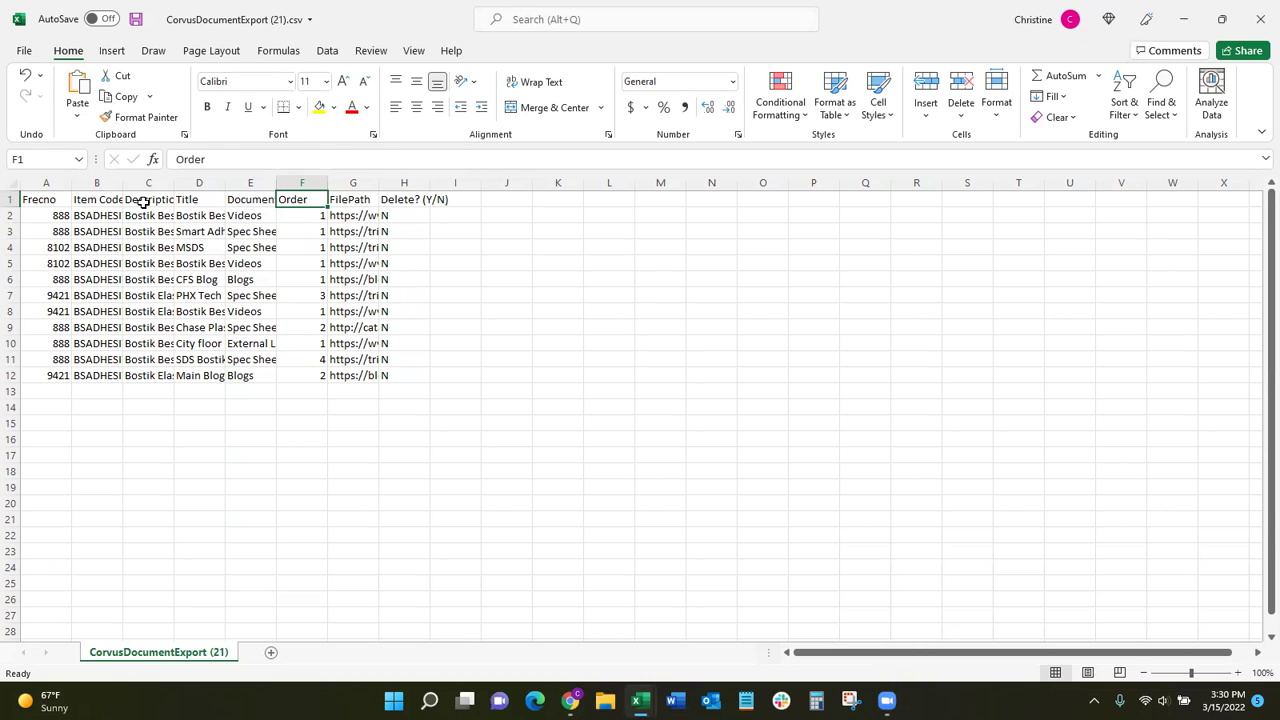
- Check the document type and order number of the second document row against their column headers
key(Right)
key(Left)
key(Left)
key(Down)
key(Down)
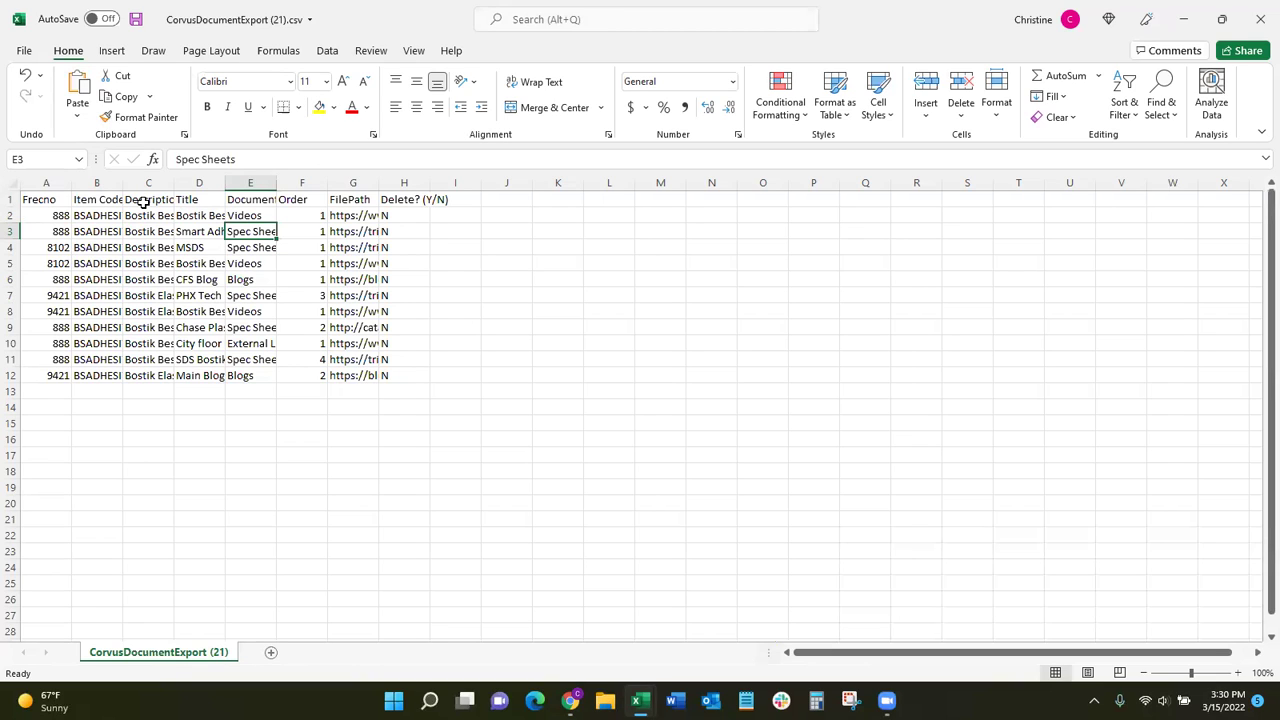
key(Right)
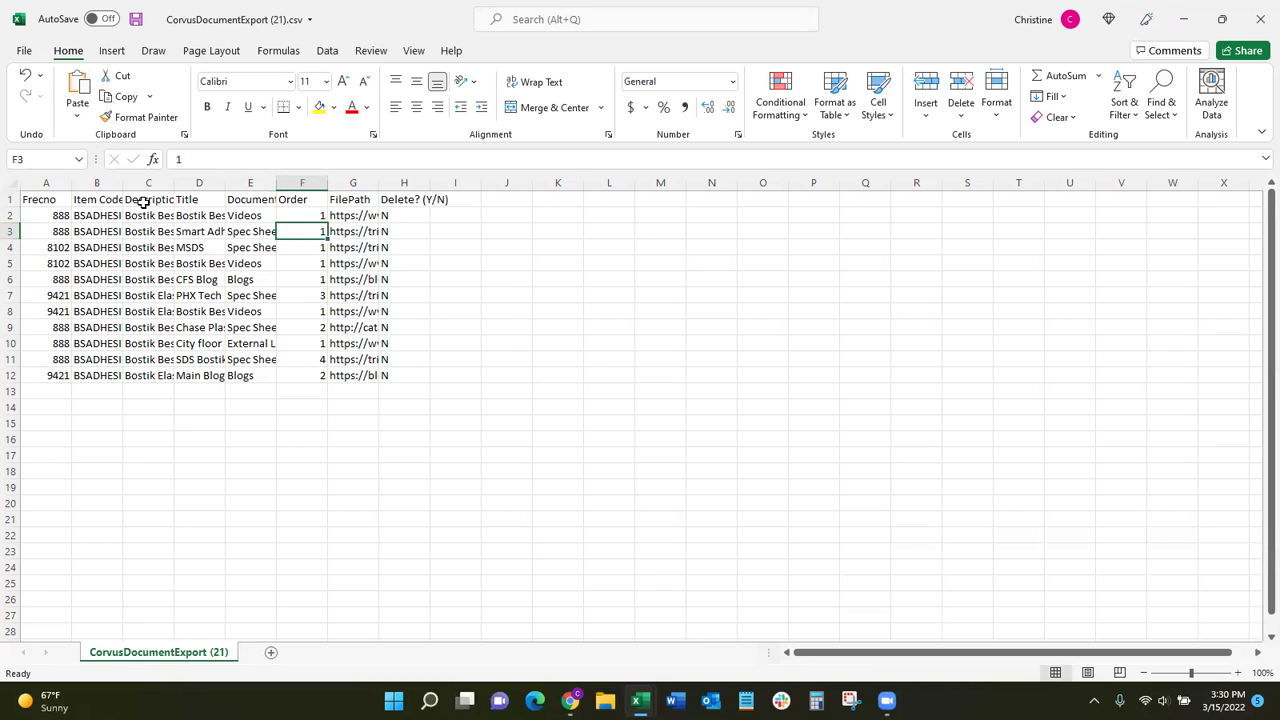
key(Up)
key(Up)
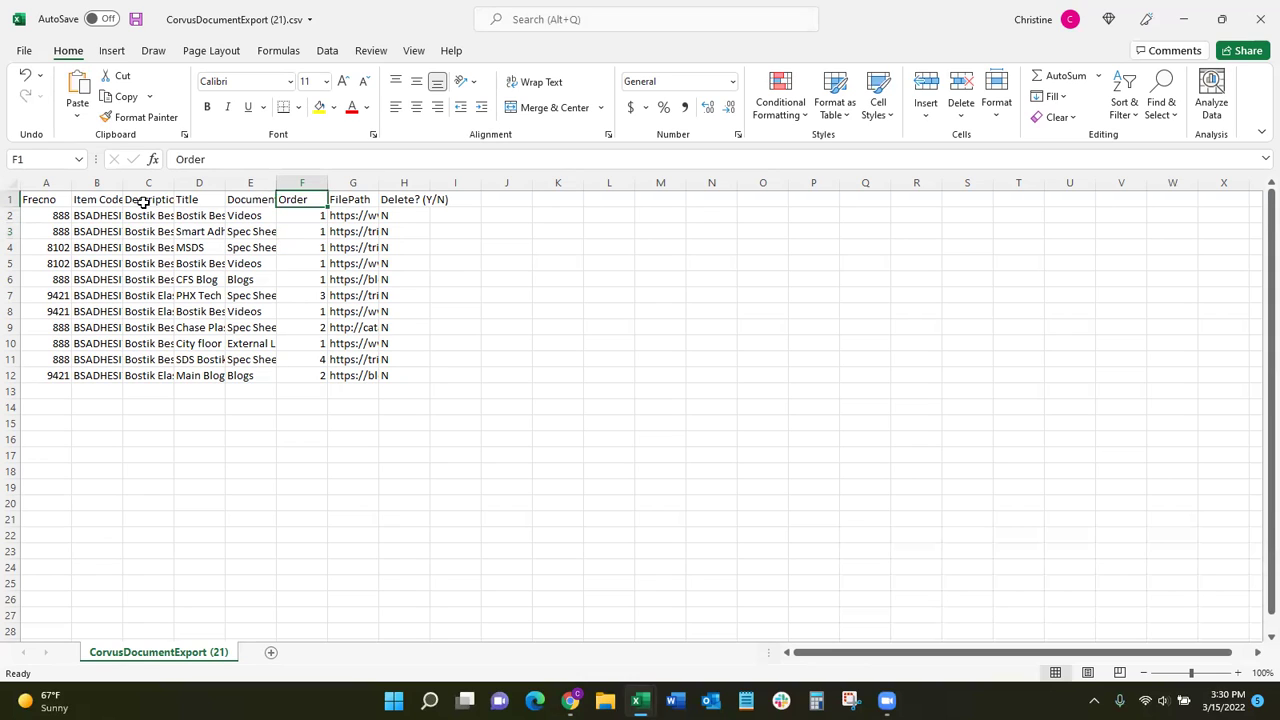
- Examine the FilePath links of the first two documents and the Delete? (Y/N) column
key(Right)
key(Down)
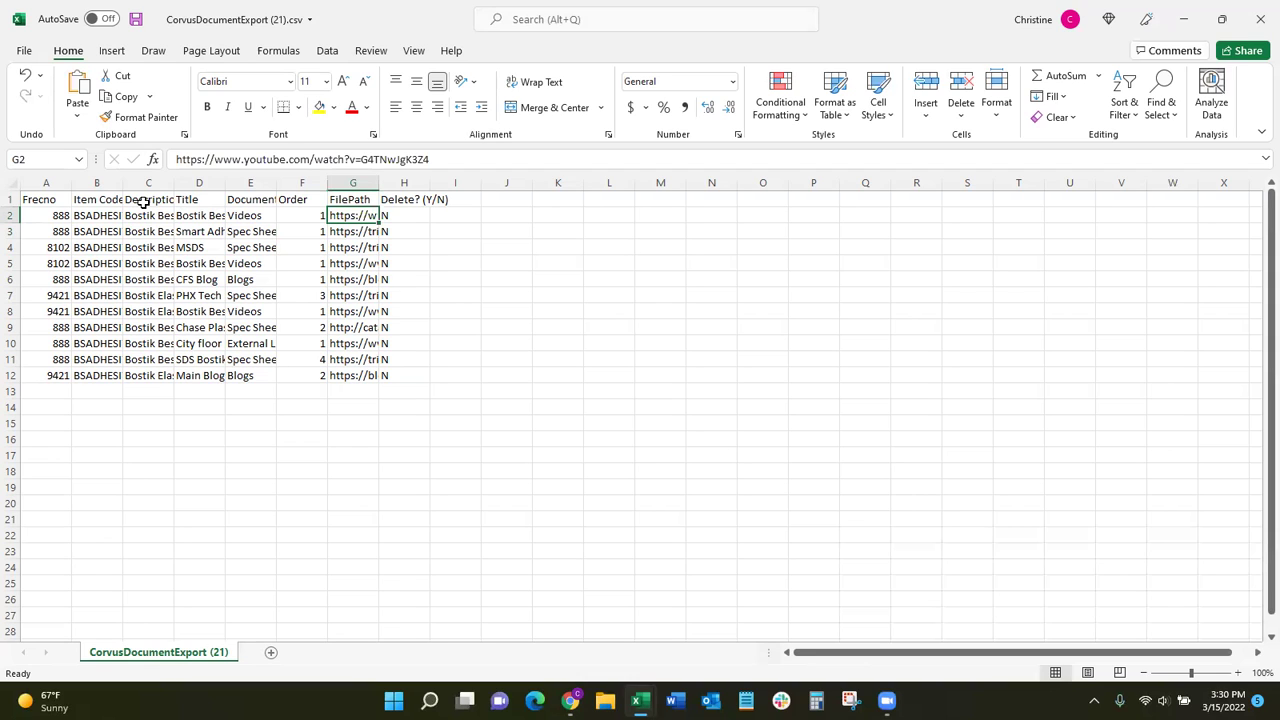
key(Down)
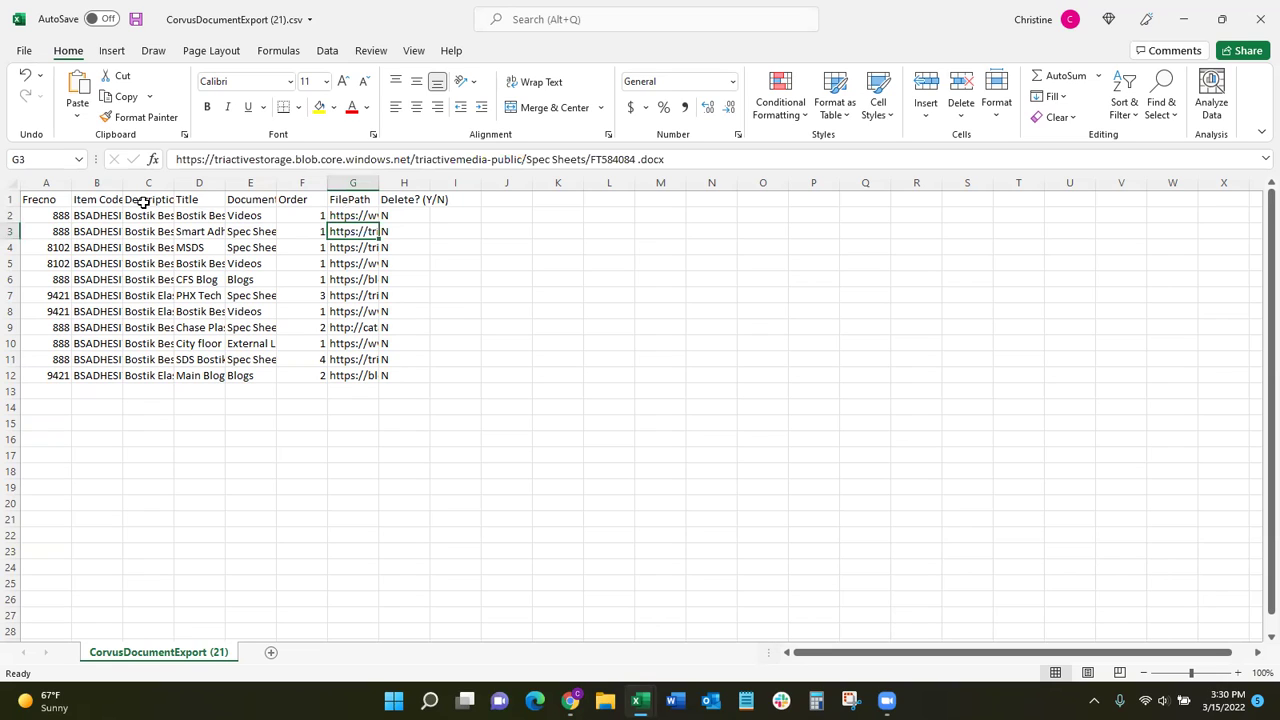
key(Up)
key(Up)
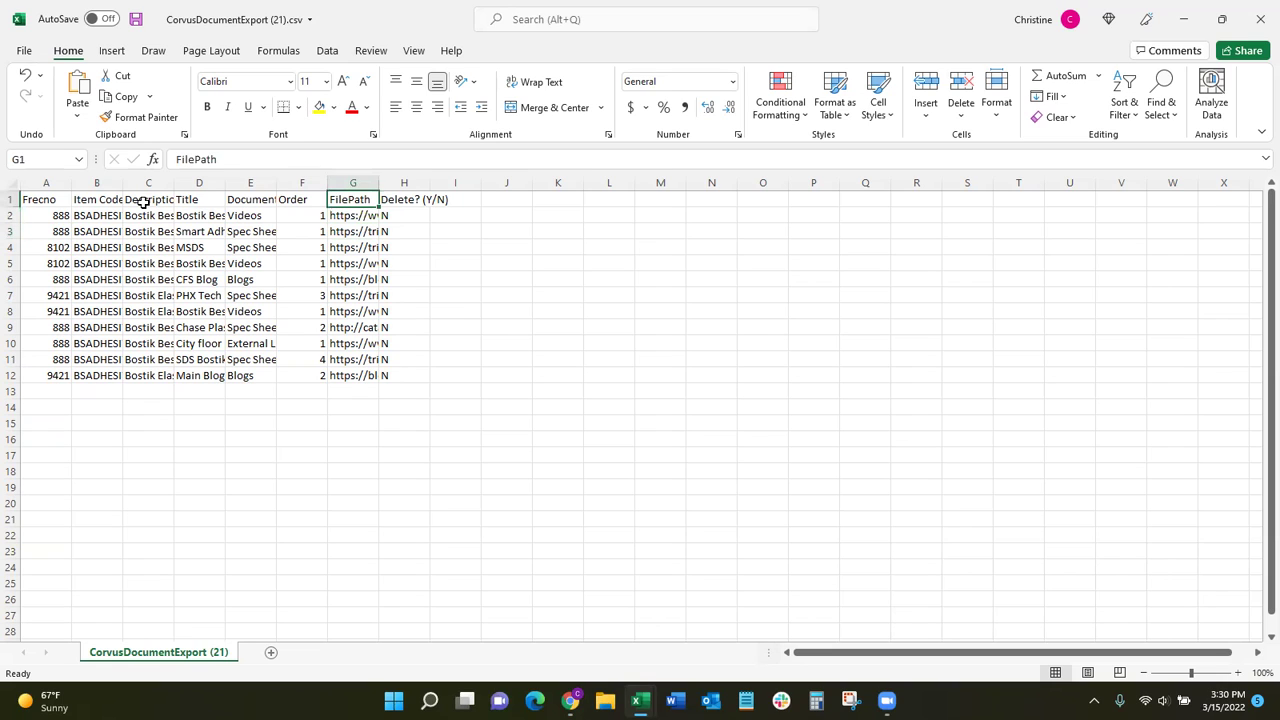
key(Right)
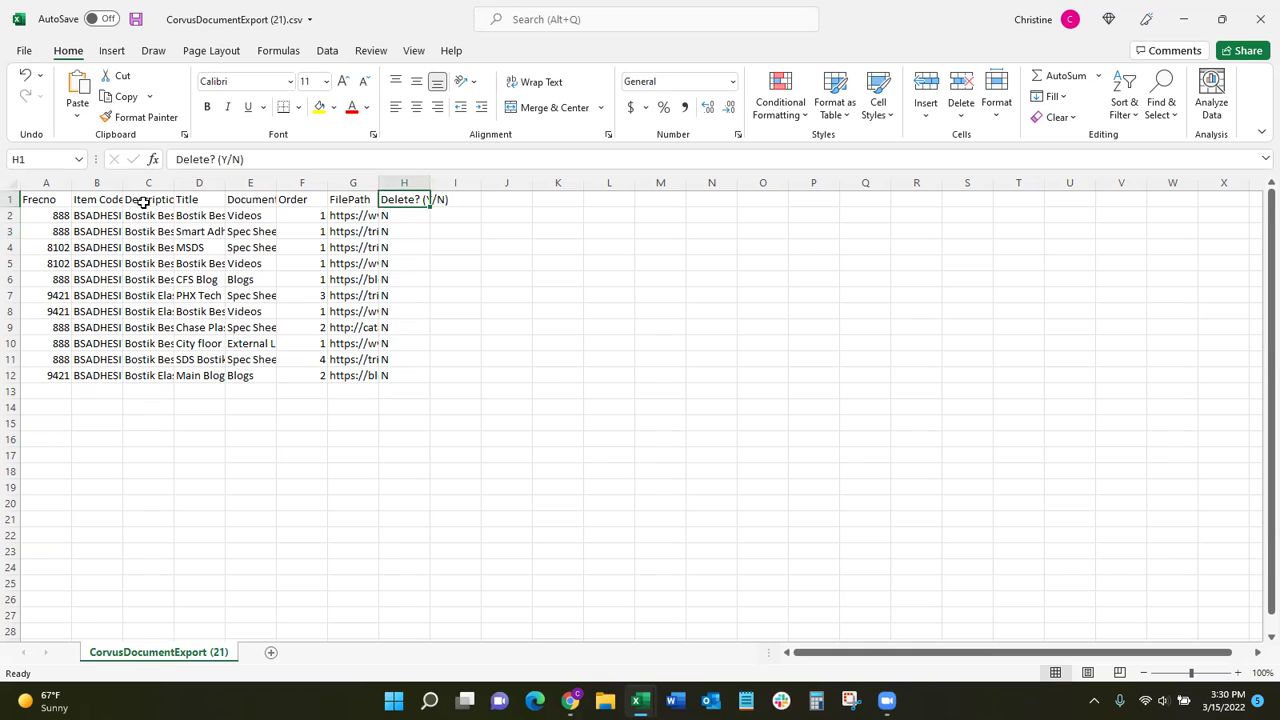
key(Down)
key(Down)
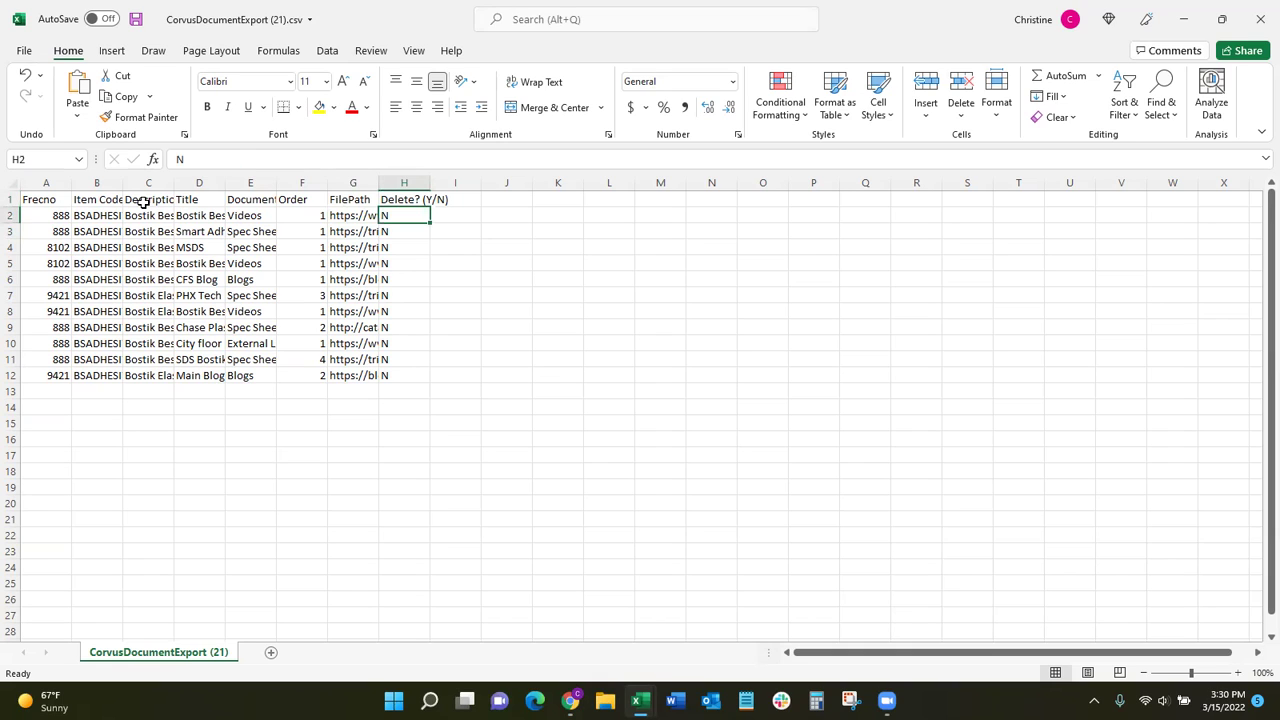
key(Up)
key(Up)
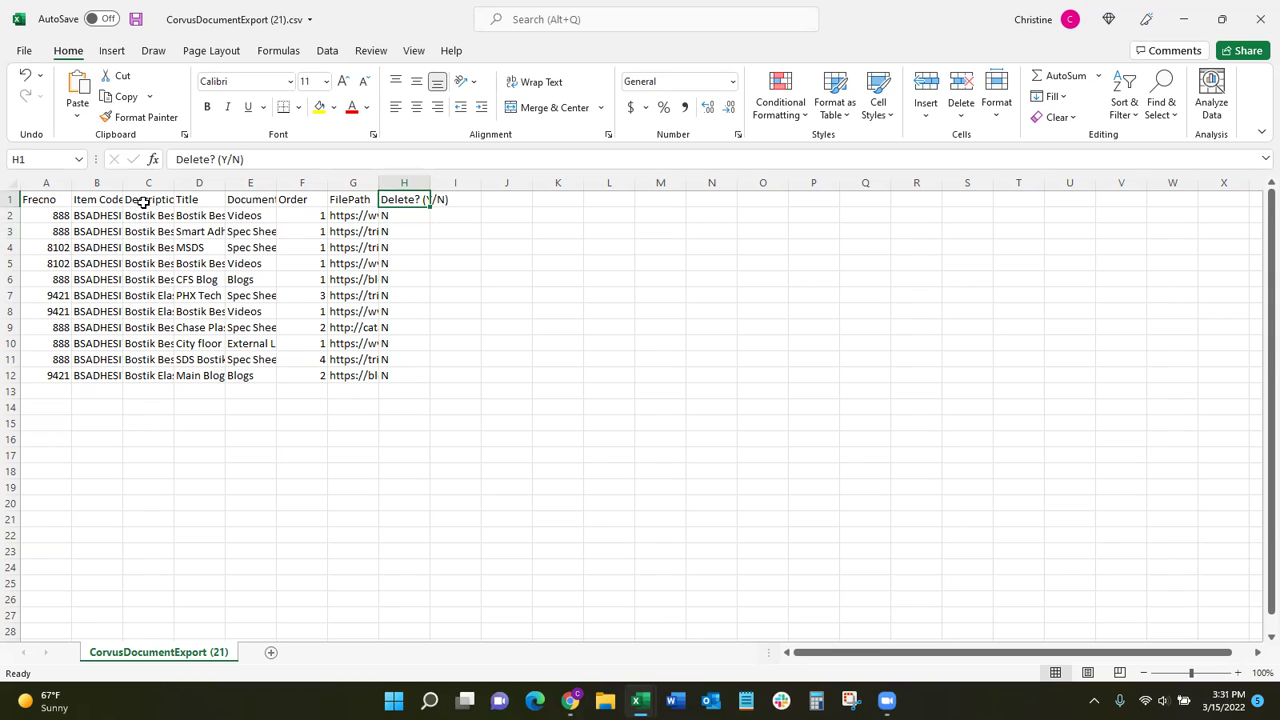
- Mark the Spec Sheets document in row 3 for deletion by setting H3 to Y
key(Down)
key(Down)
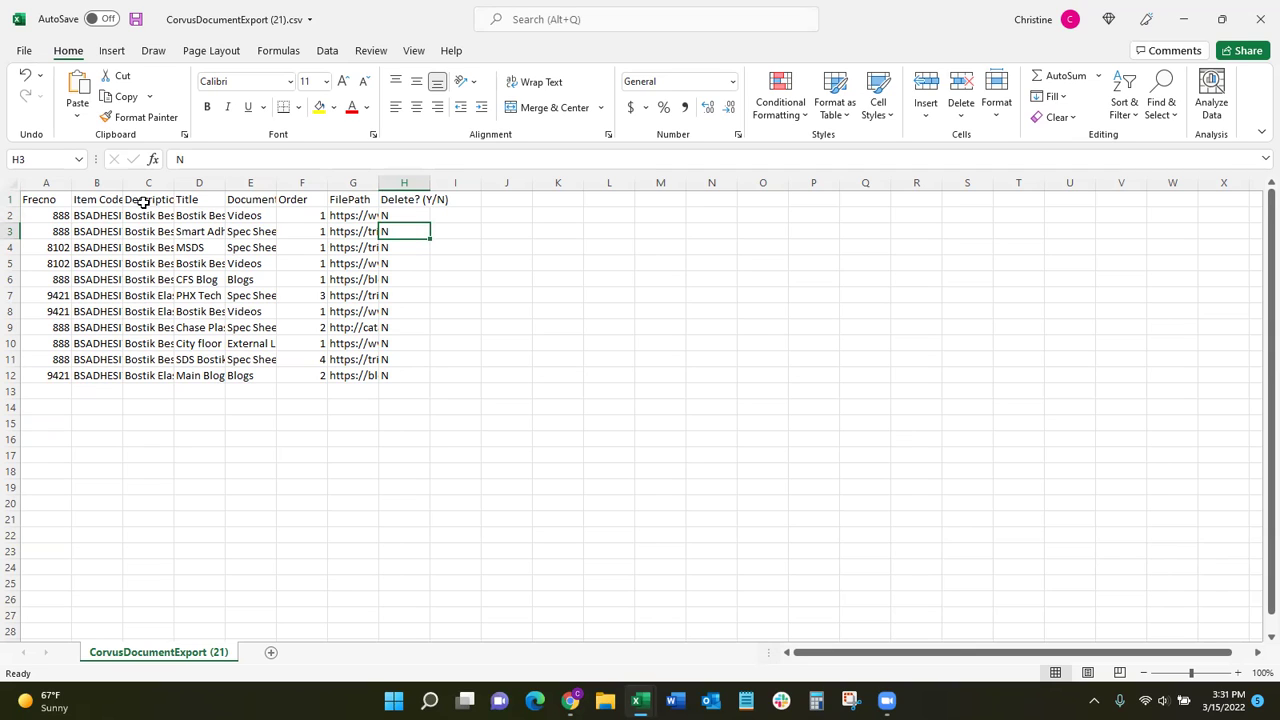
text(y)
key(BackSpace)
text(Y)
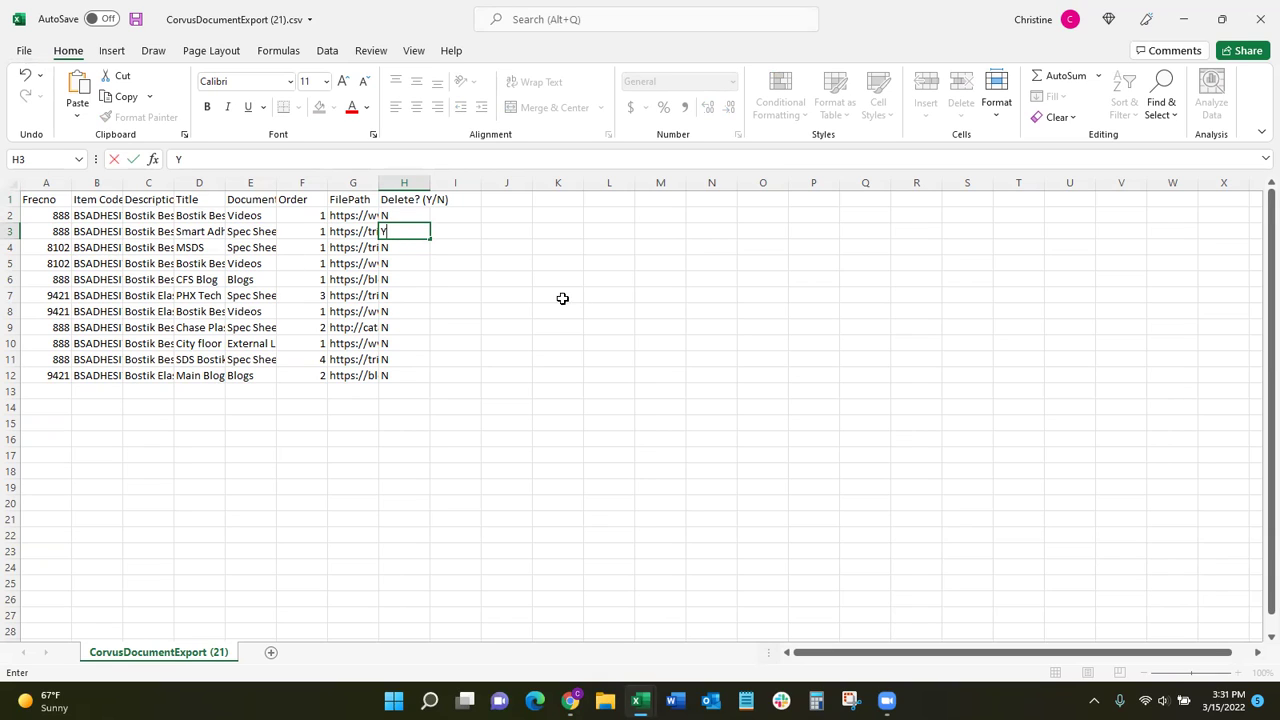
- Insert a blank row at row 4 and fill it with the Frecno, Item Code and Description from row 3
click(12, 247)
right_click(12, 247)
click(58, 377)
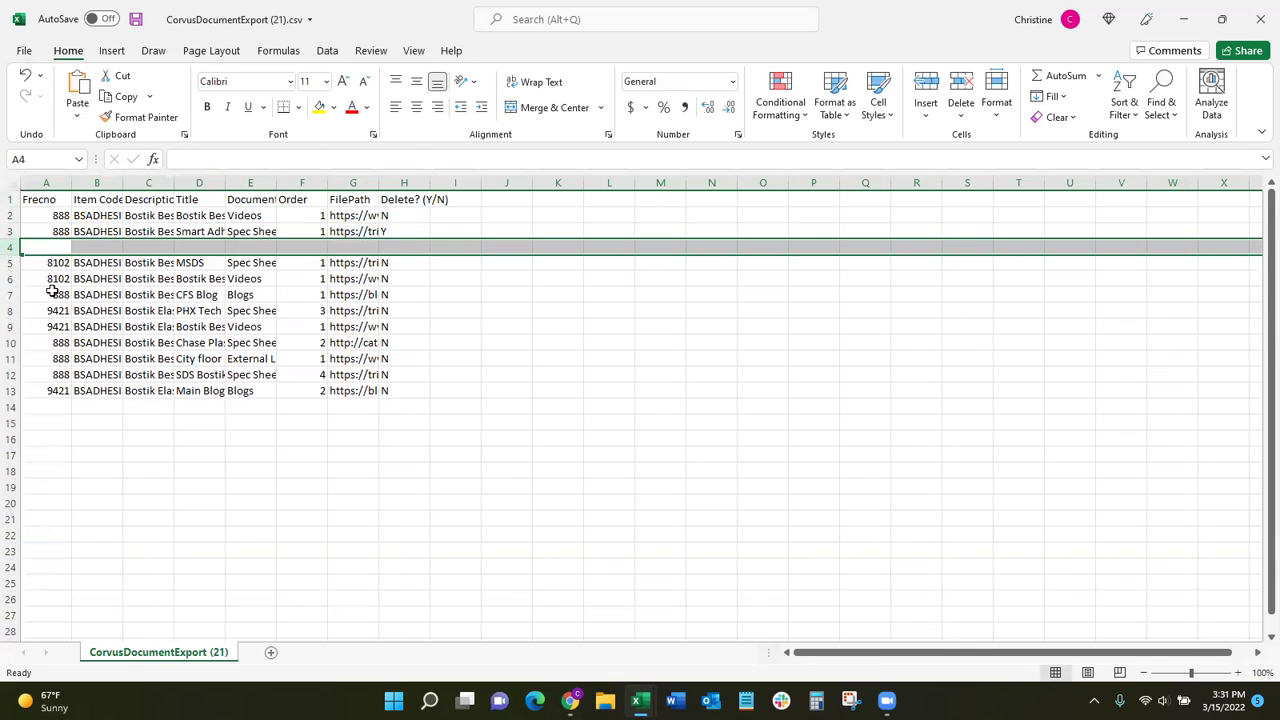
click(62, 232)
drag(78, 231, 170, 256)
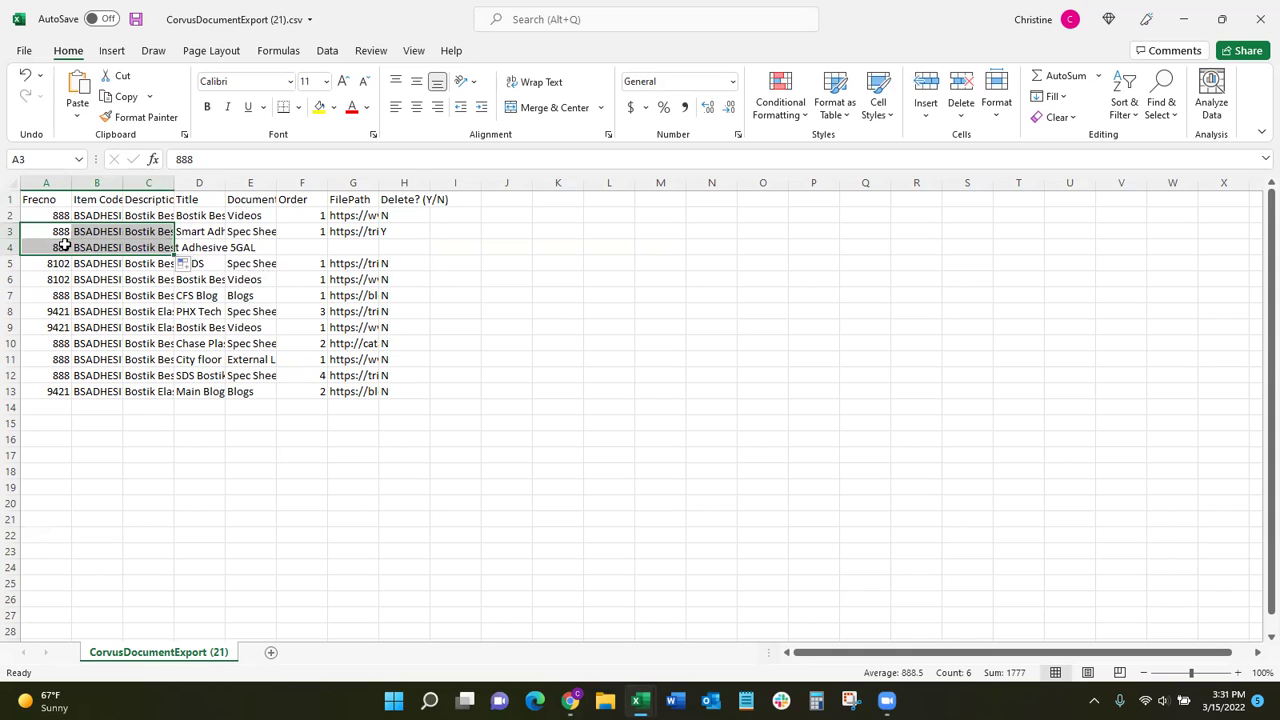
click(63, 231)
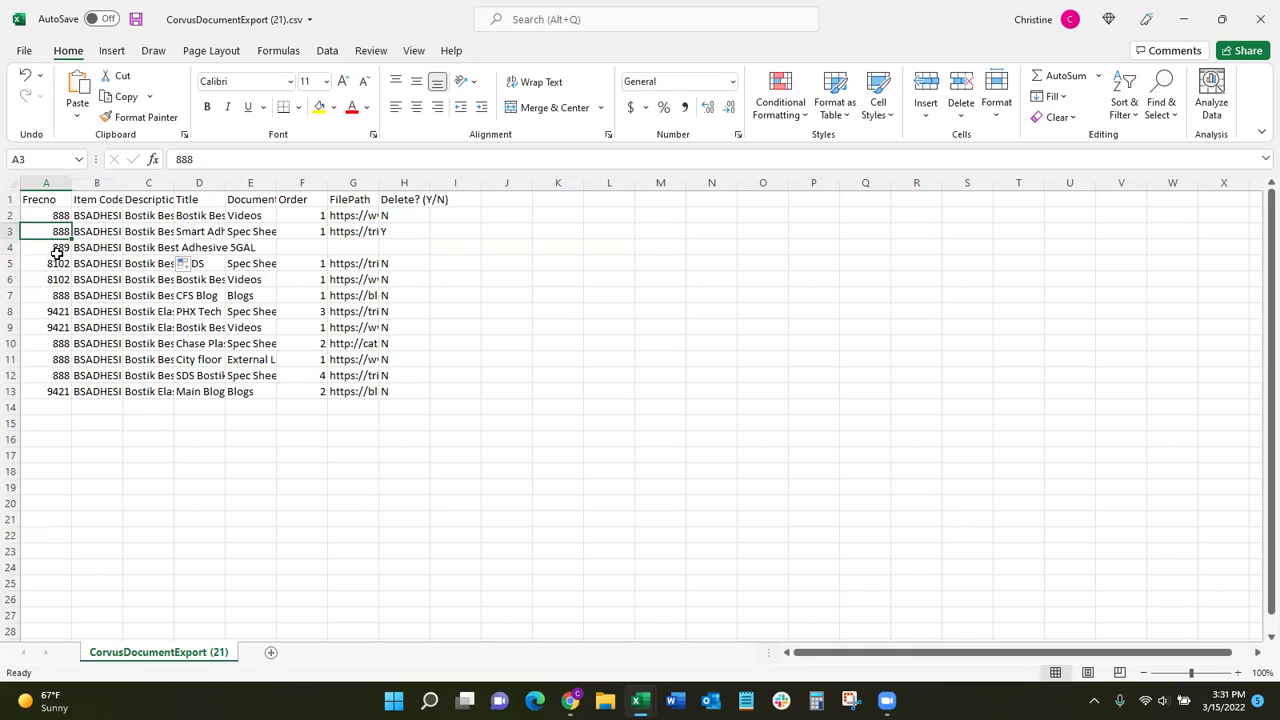
- In the new row 4, enter the title MSDS, document type Spec Sheets and order 2
click(196, 249)
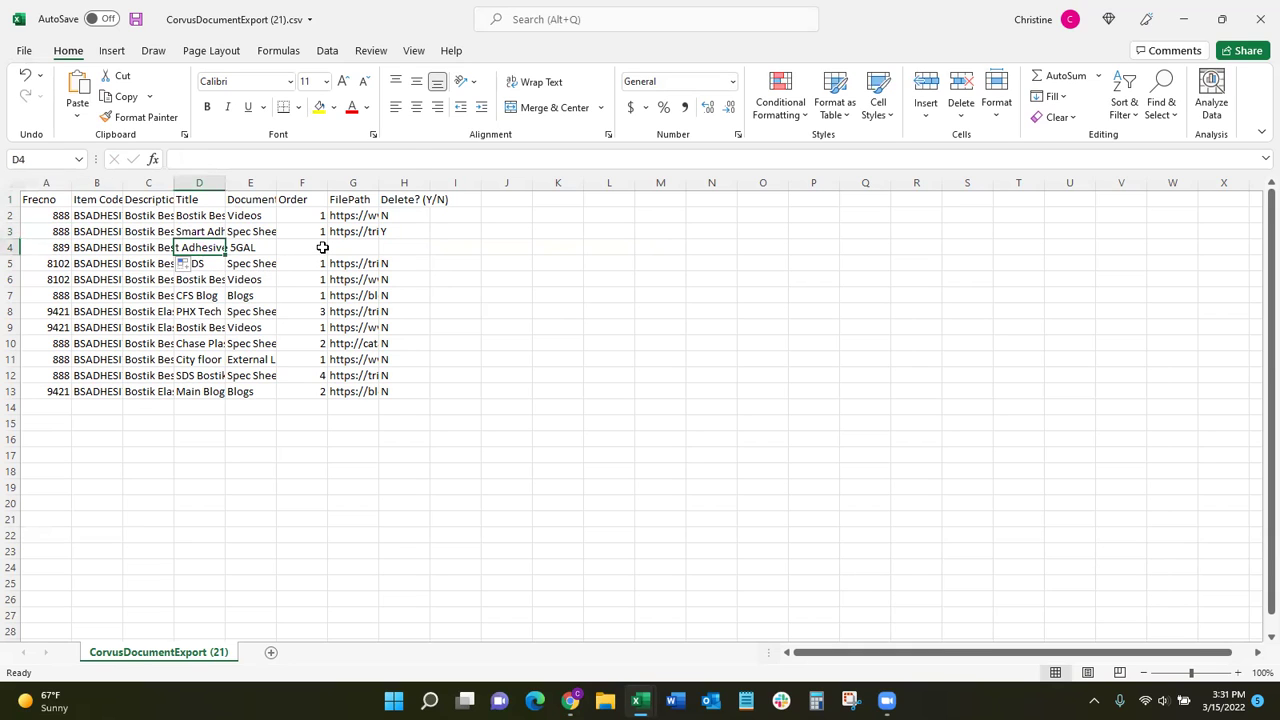
text(MSDS)
key(Tab)
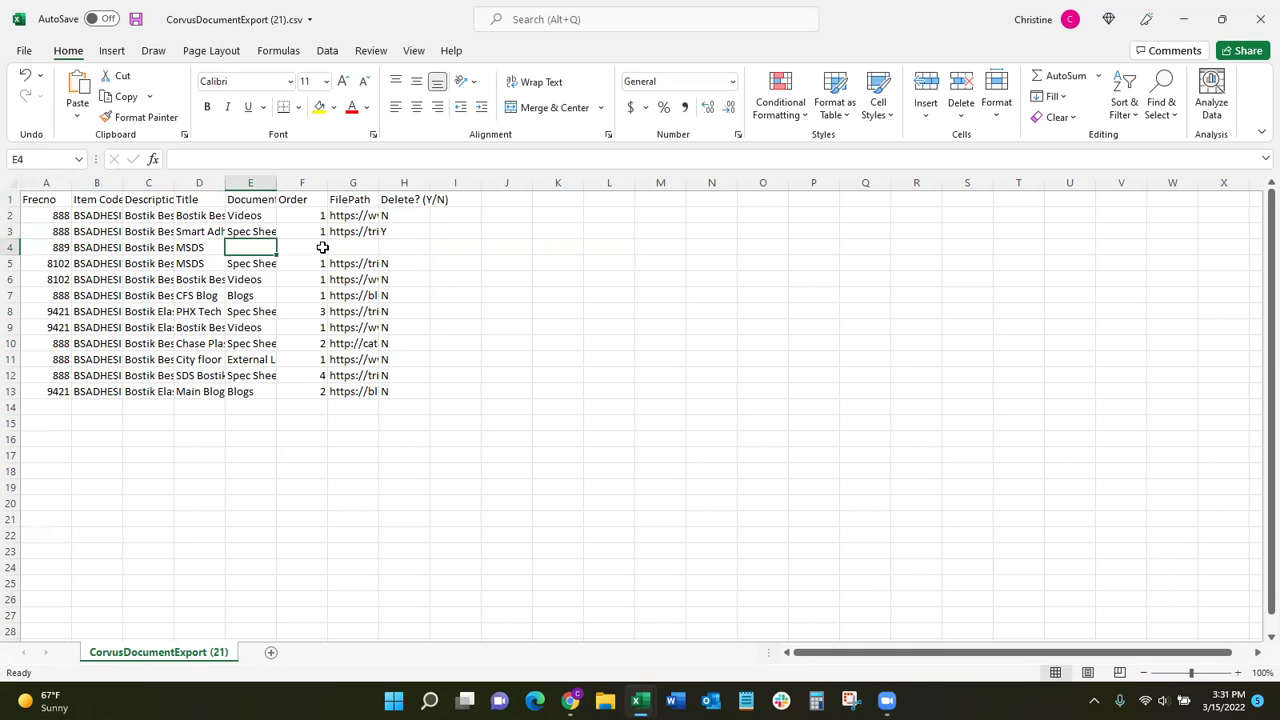
text(Spec Sheets)
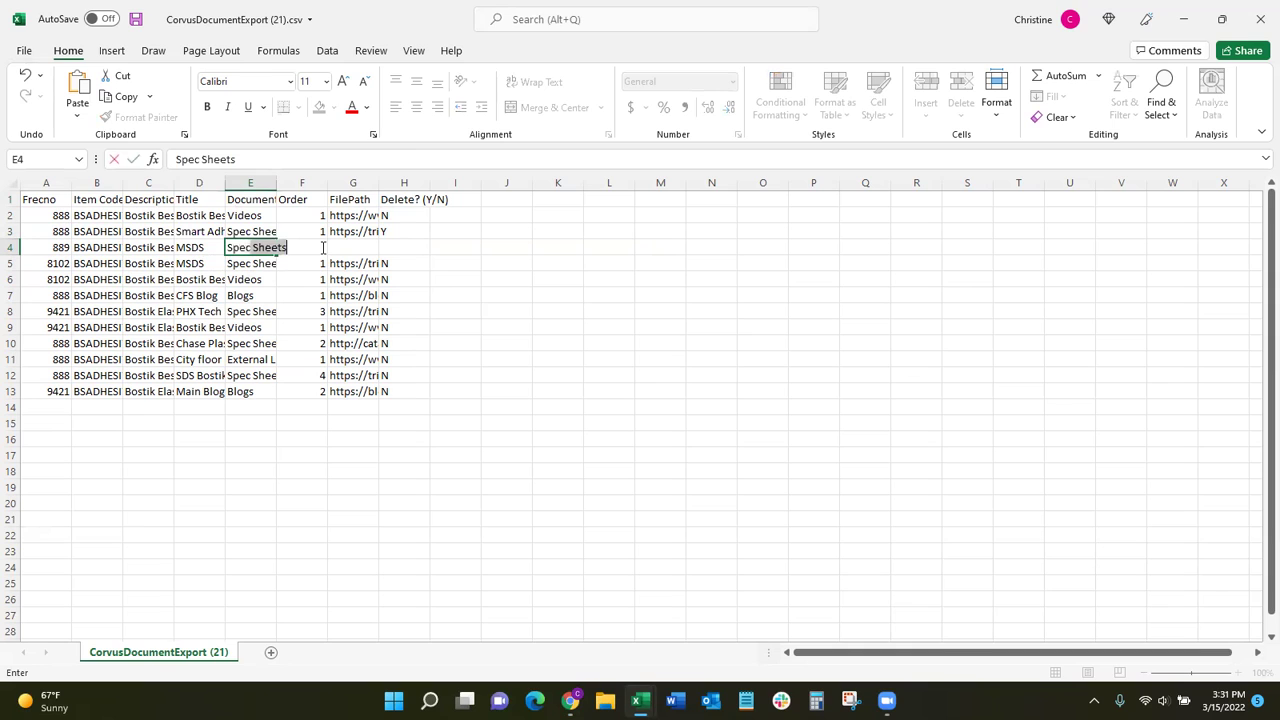
key(Tab)
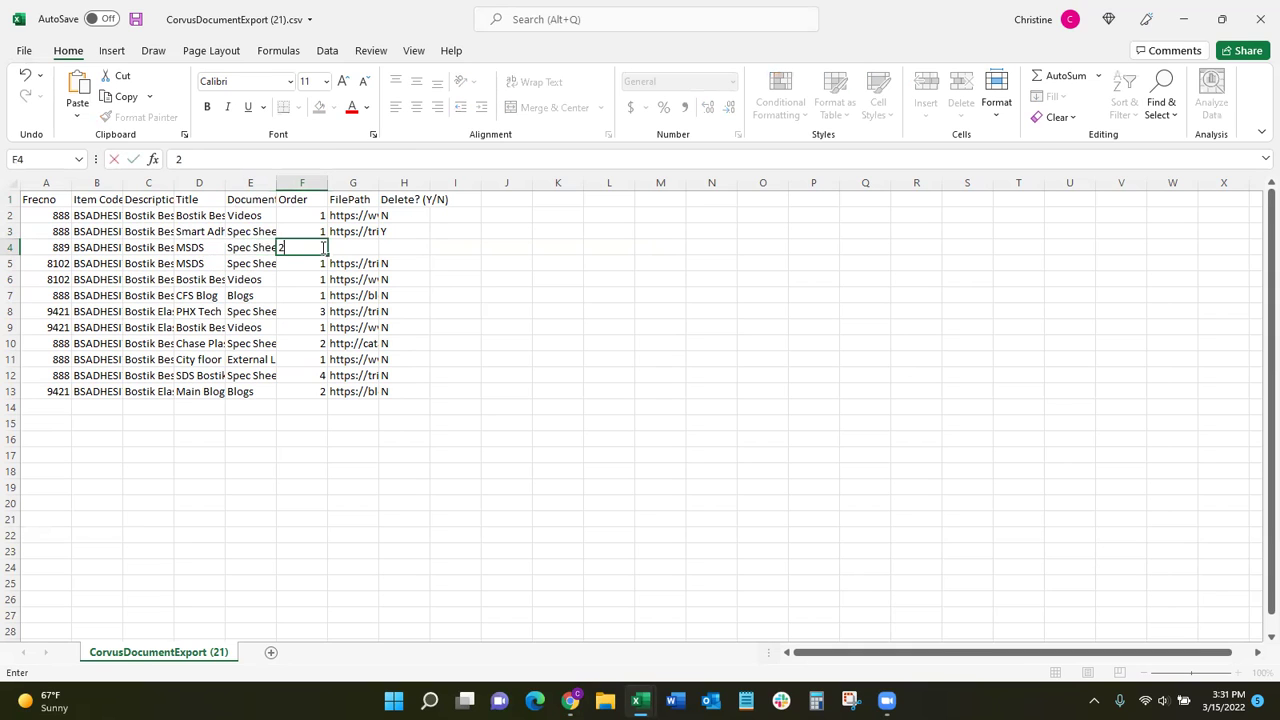
key(Tab)
- Copy the YouTube link from G9 into the new row's FilePath, G4, and set its Delete value to N
click(352, 327)
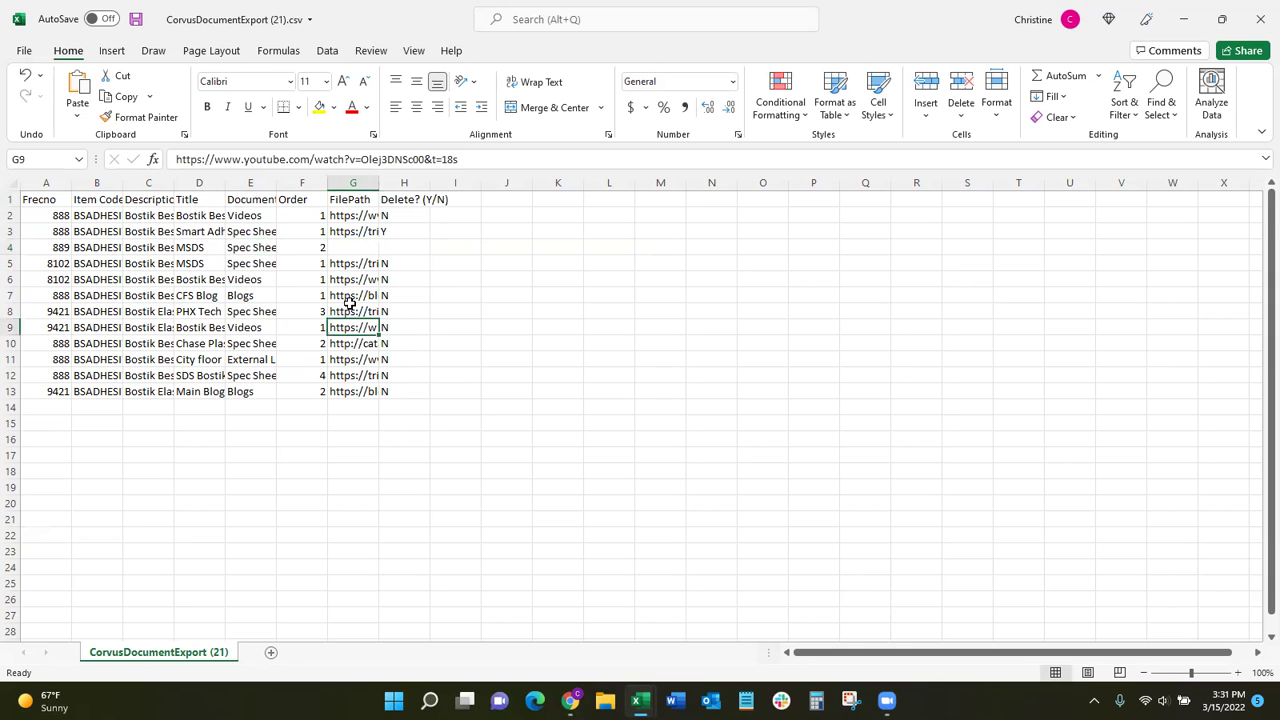
drag(478, 158, 126, 168)
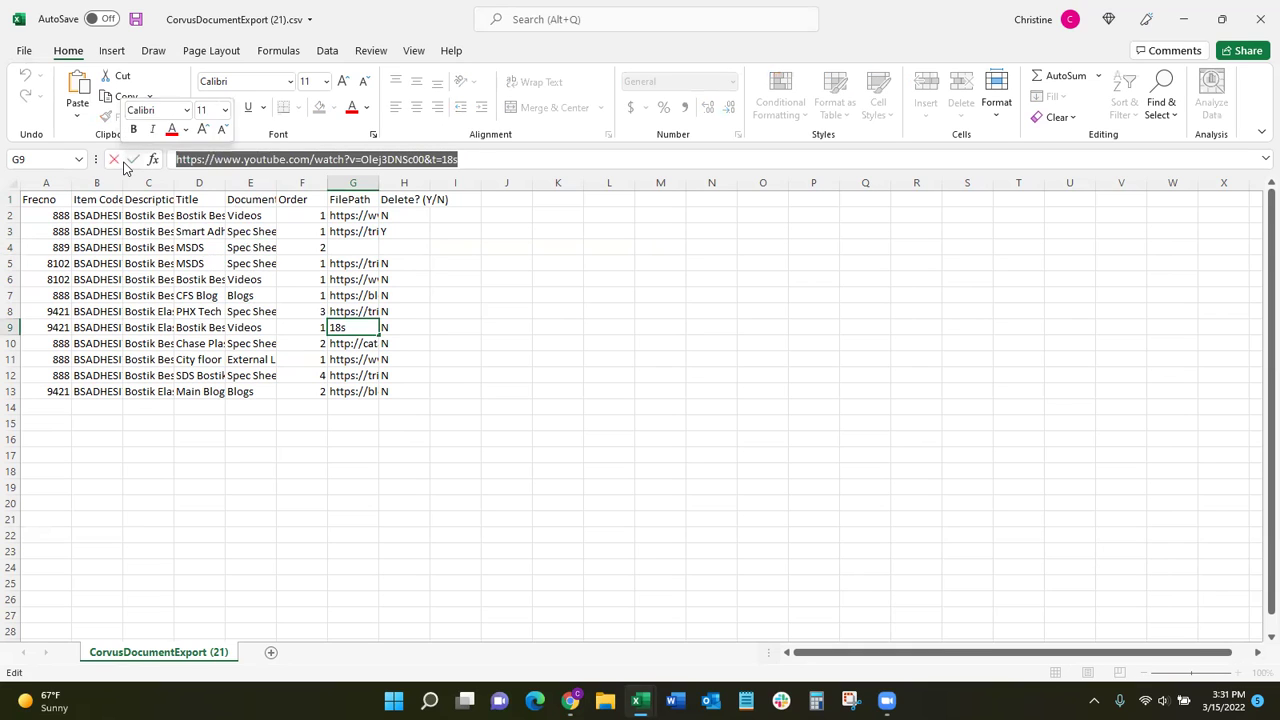
key(ctrl+c)
click(373, 246)
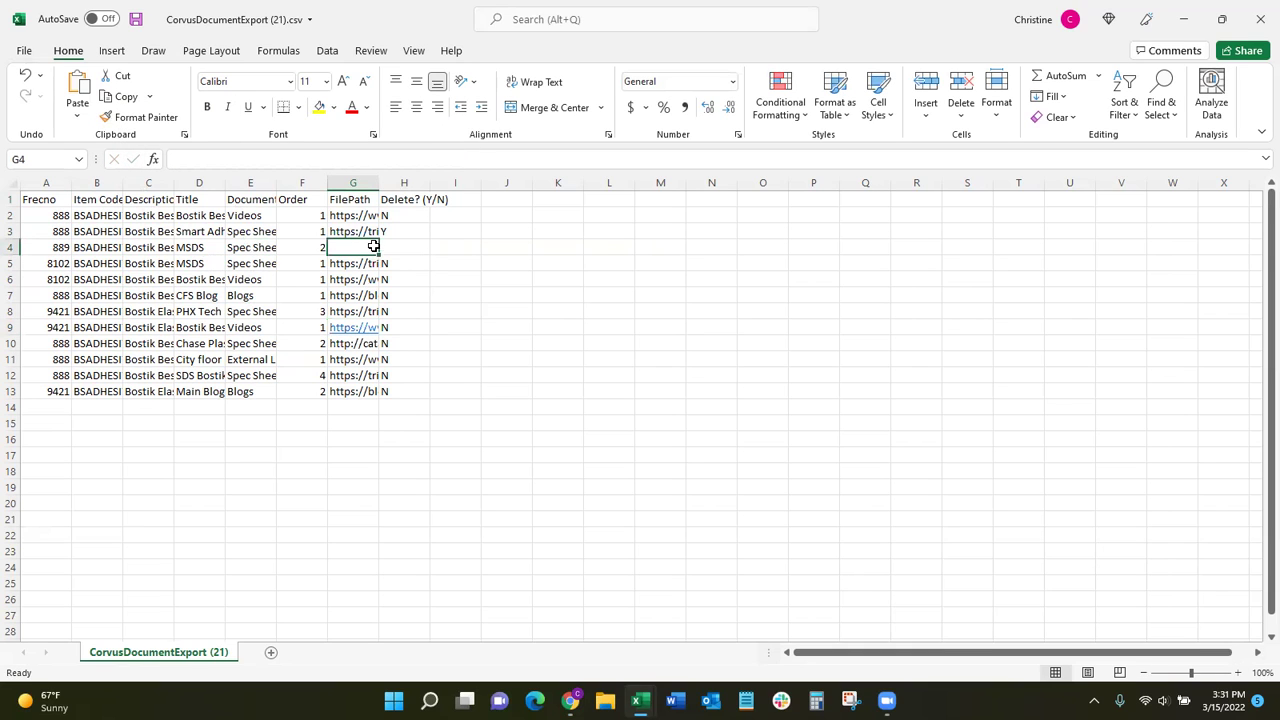
key(ctrl+v)
key(Tab)
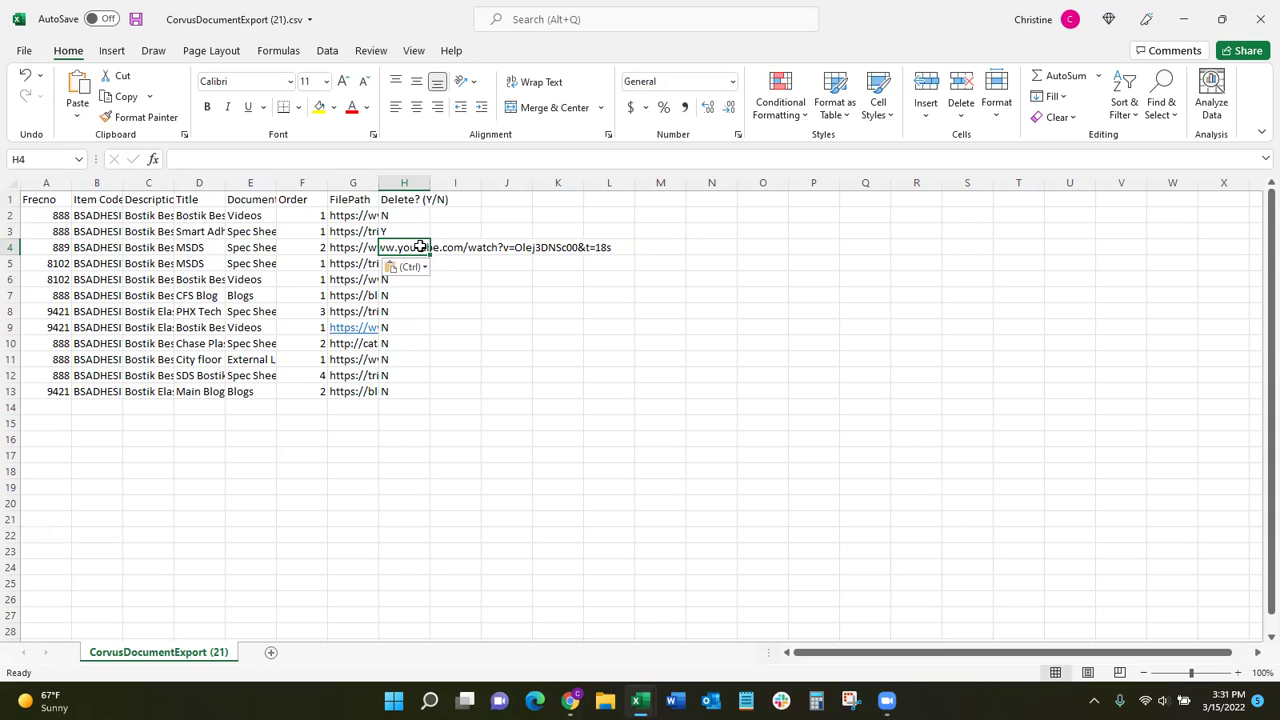
text(N)
key(Tab)
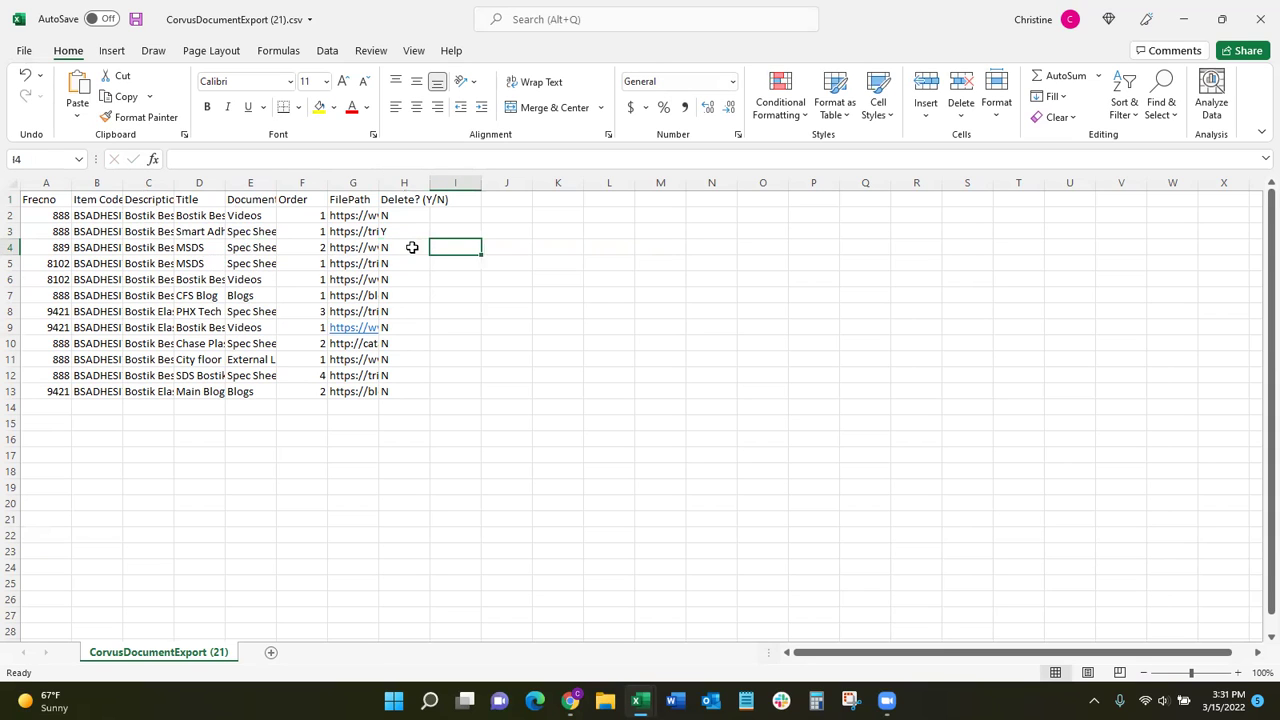
- Correct the new row's Frecno in cell A4 to 888
click(54, 250)
click(193, 160)
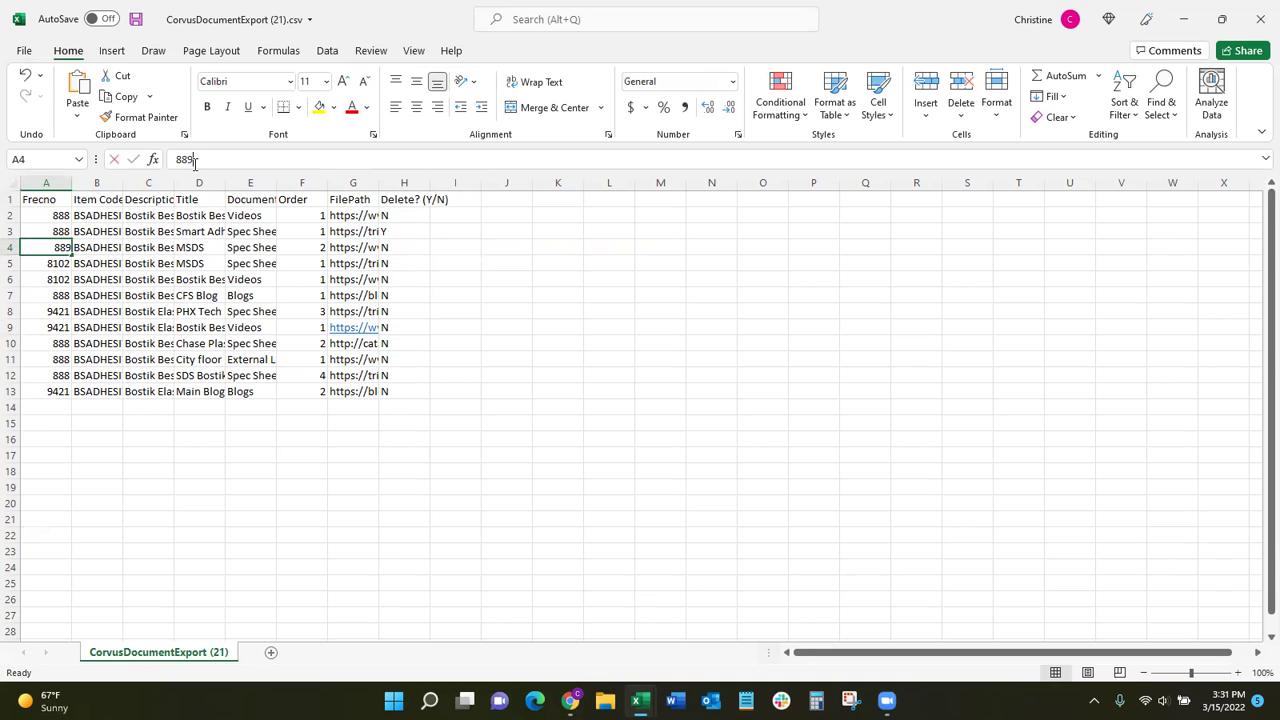
key(BackSpace)
text(8)
key(Tab)
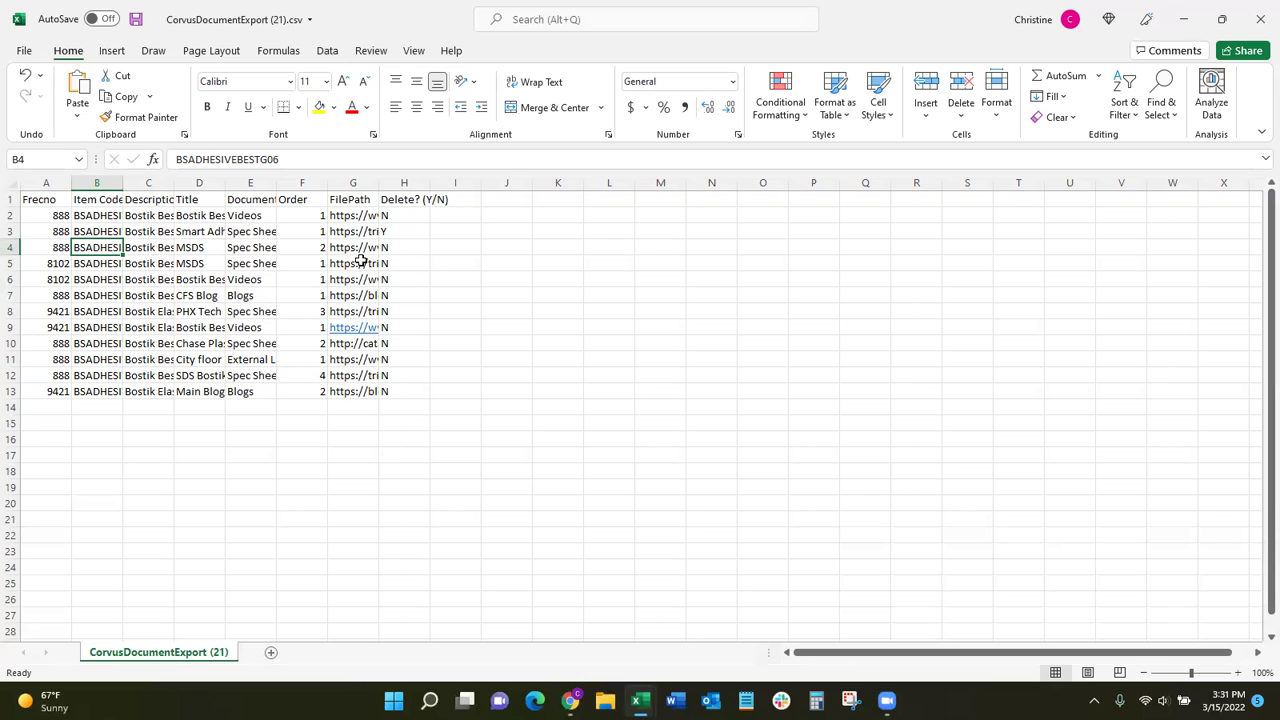
- Leave the edited document export and switch back to the PIM product list in Chrome
click(26, 51)
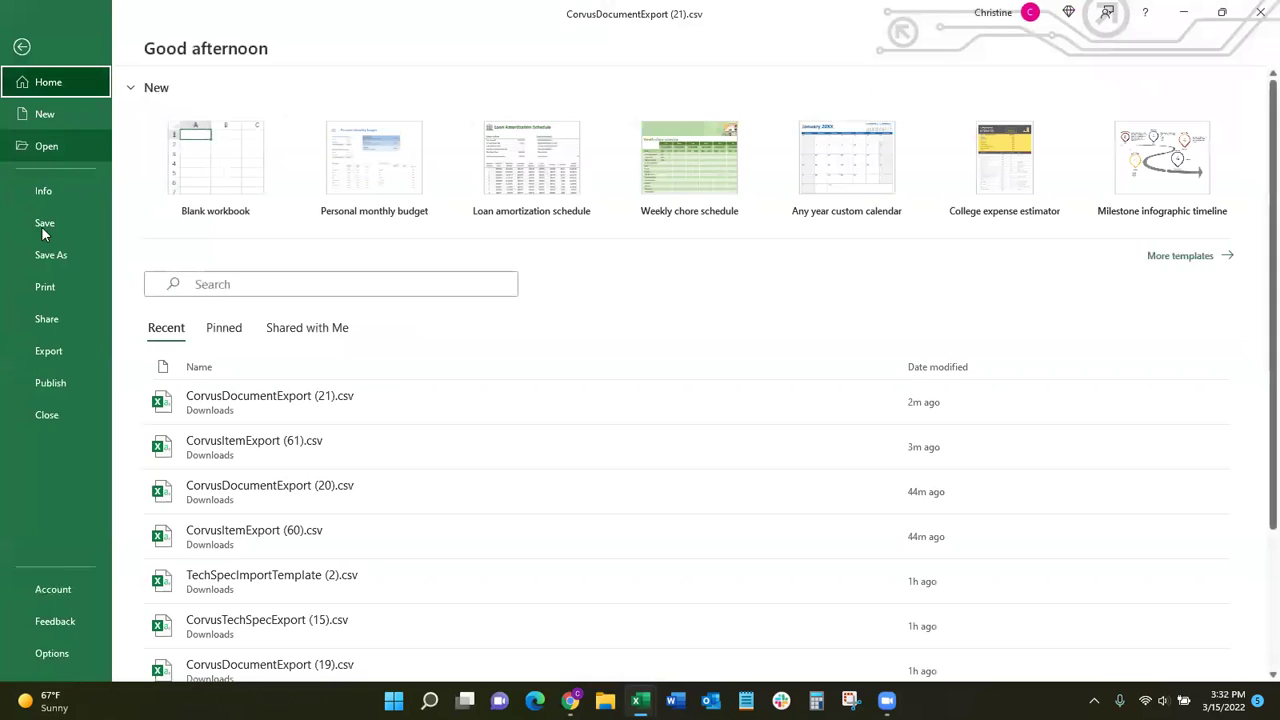
click(22, 46)
key(alt+Tab)
key(alt+Tab)
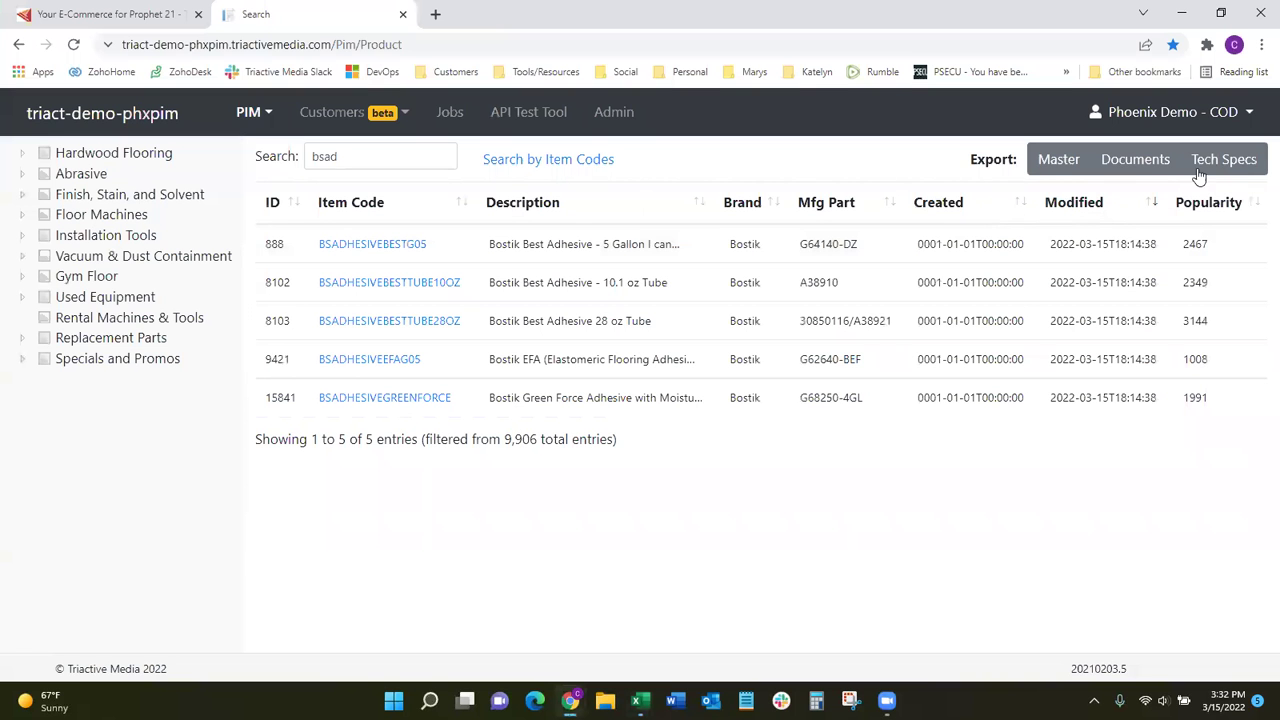
- Export the tech specs of the filtered products, open the CSV in Excel and go through its column headers
click(1207, 168)
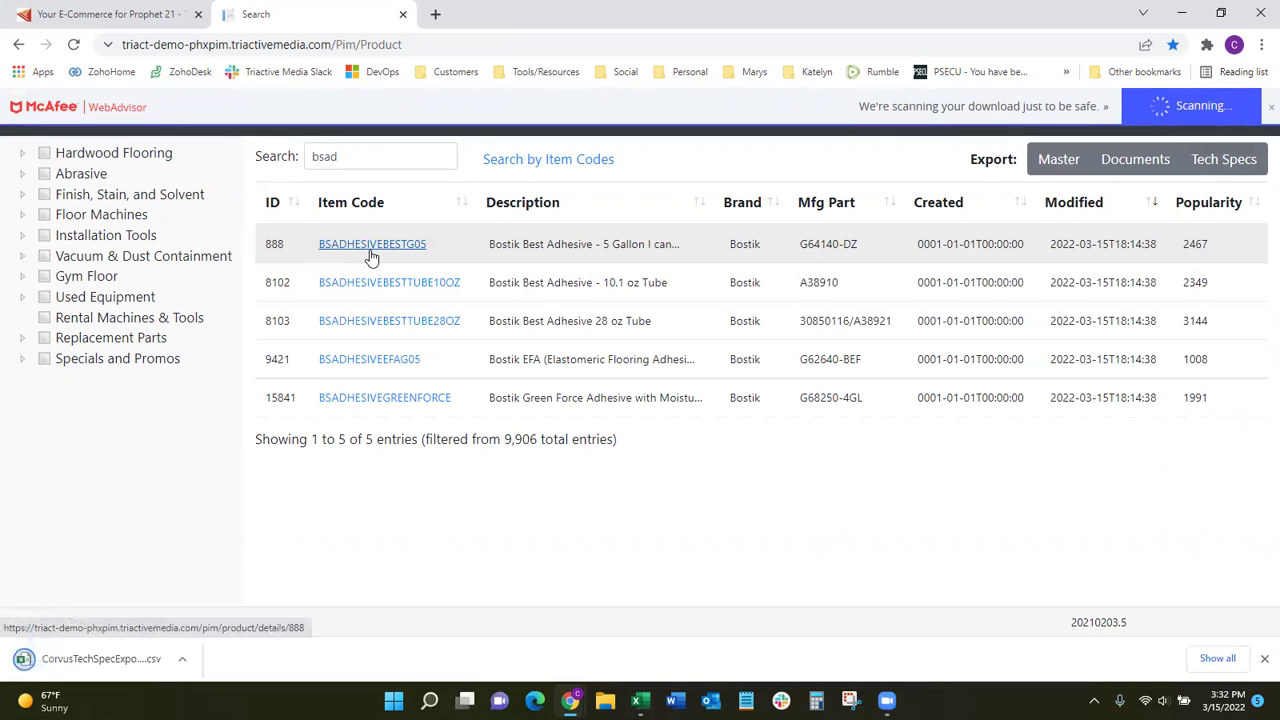
key(alt+Tab)
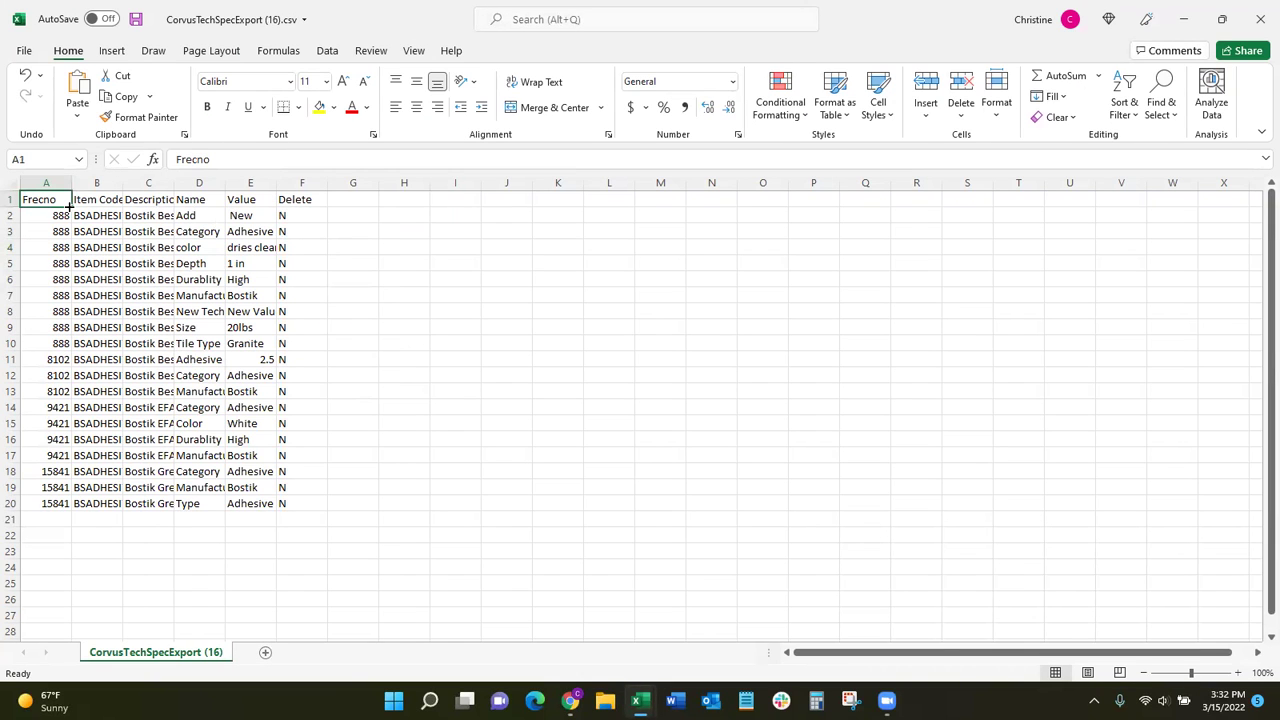
key(Right)
key(Right)
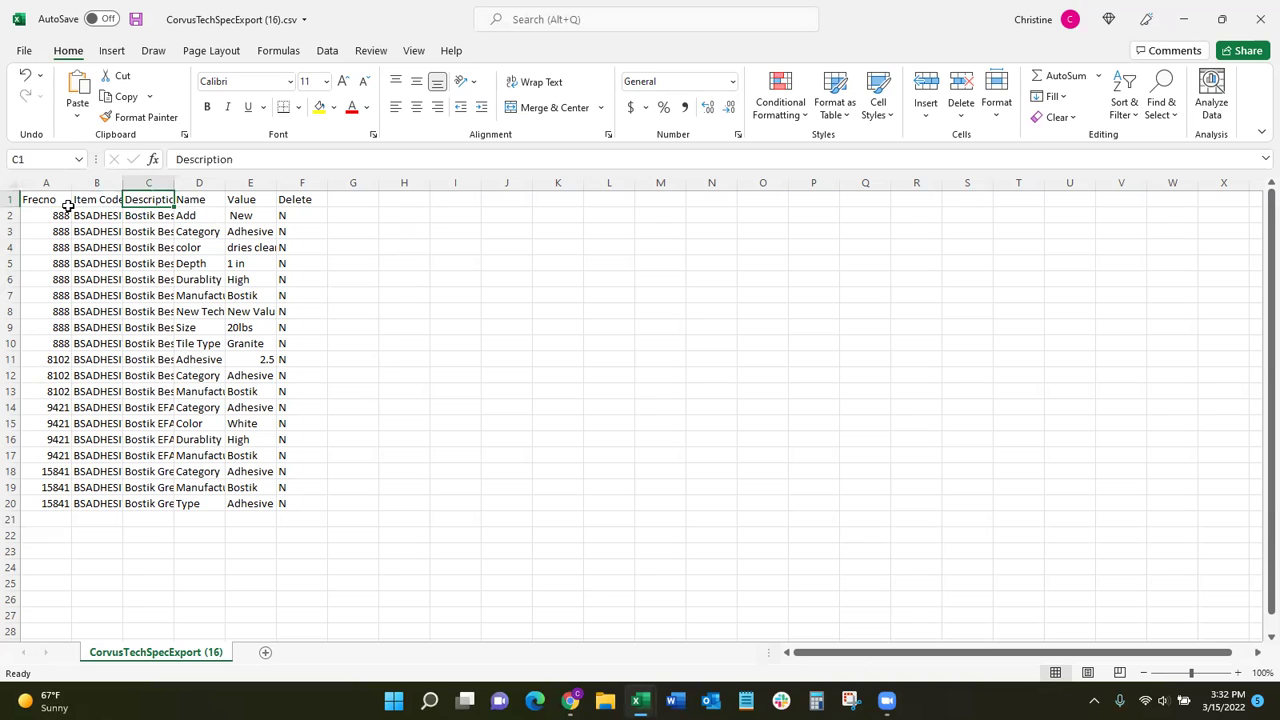
key(Right)
key(Right)
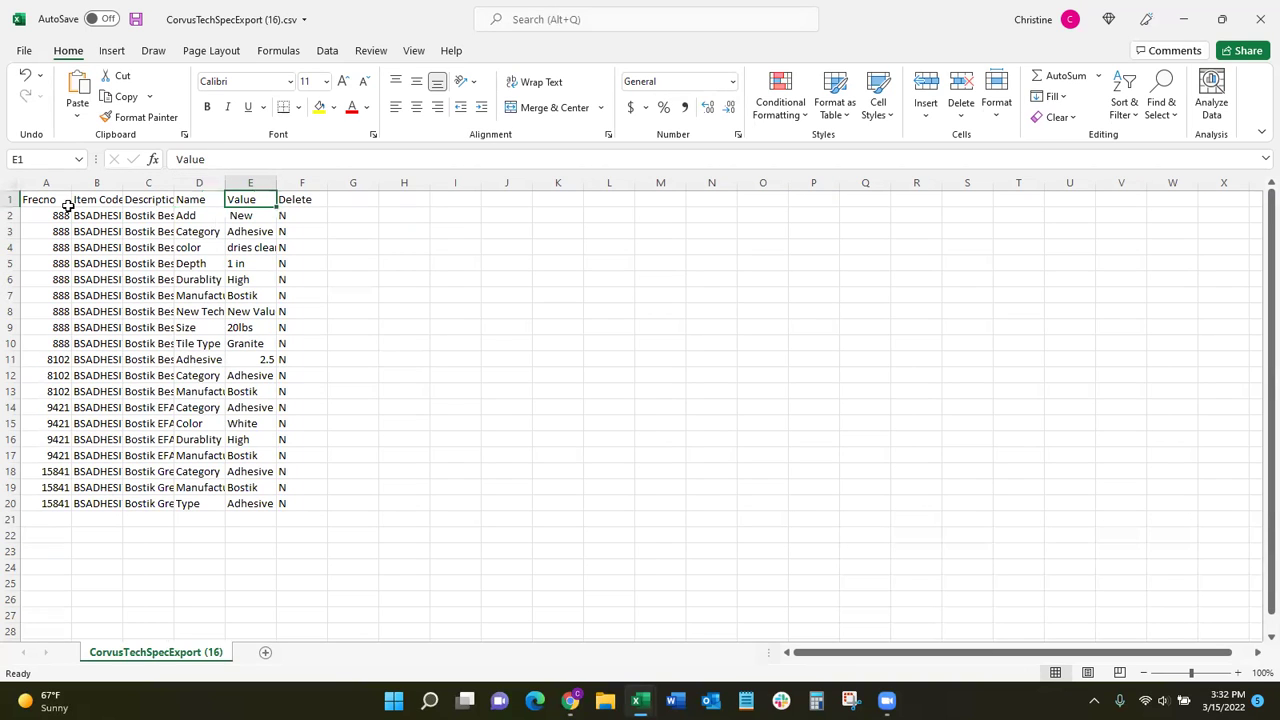
key(Right)
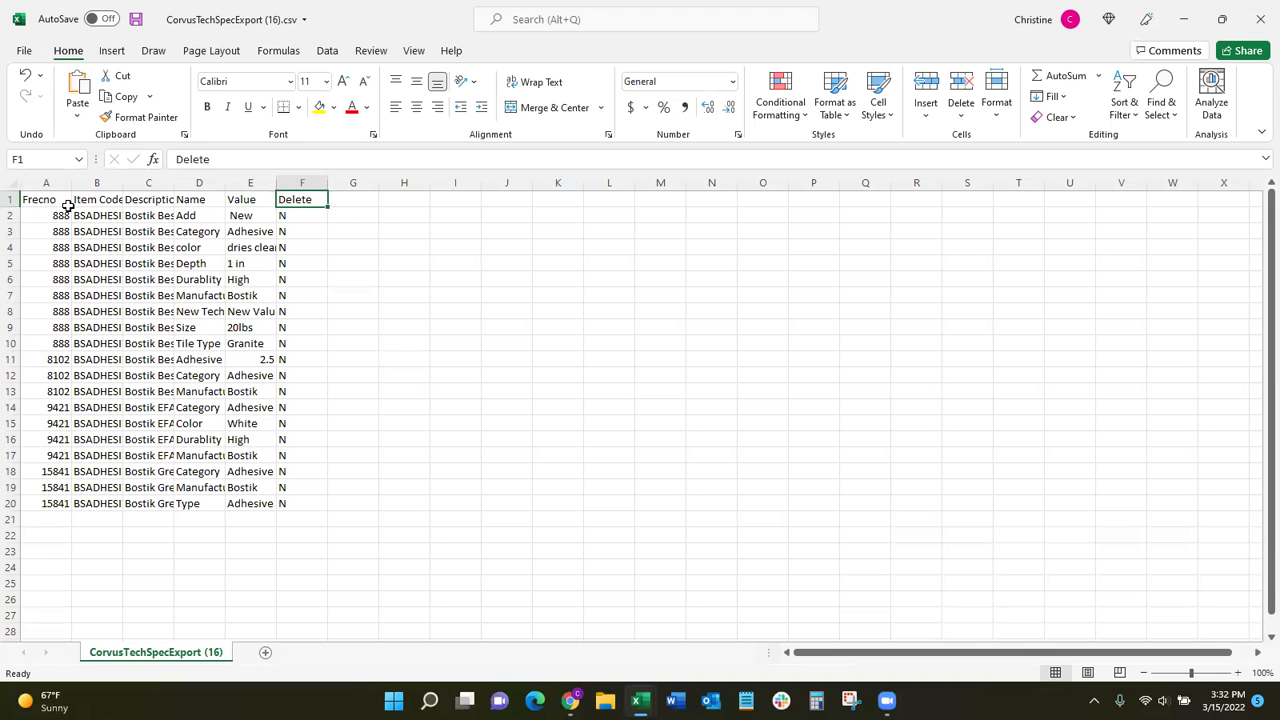
- Mark the Add and New Tech Spec rows of product 888 for deletion by setting their Delete values to Y
drag(38, 216, 44, 344)
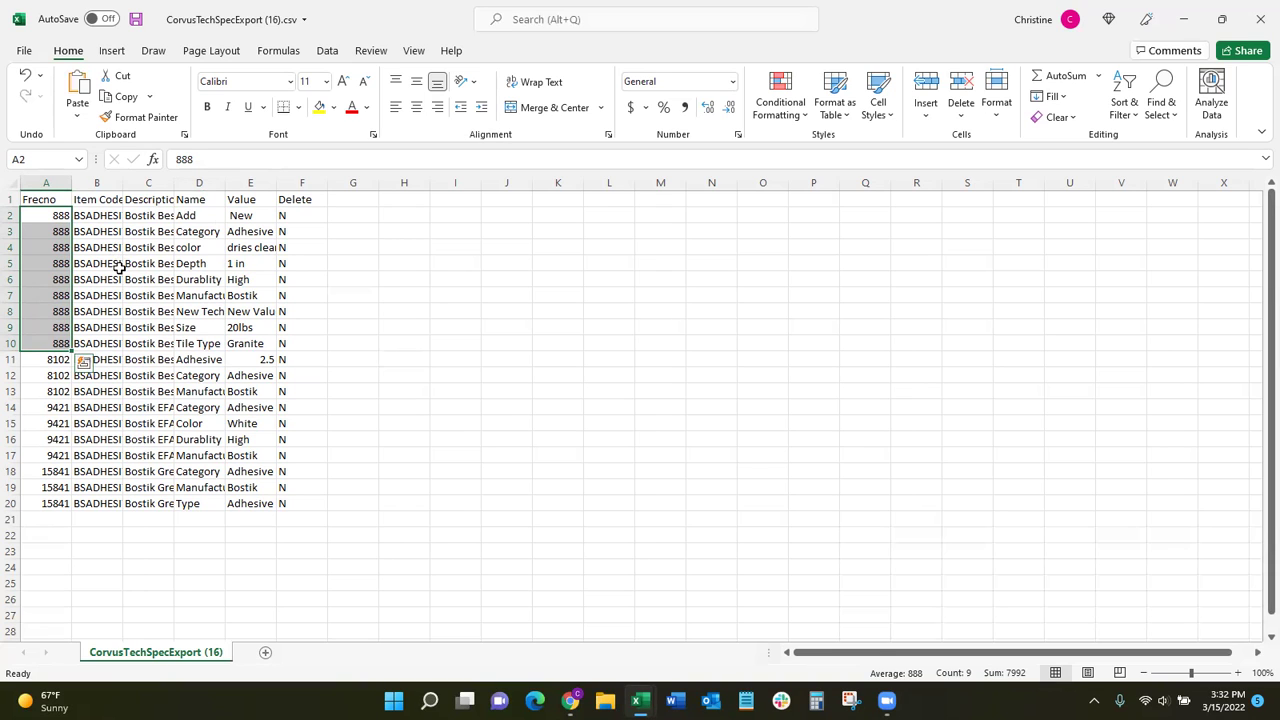
click(192, 216)
click(250, 216)
click(312, 214)
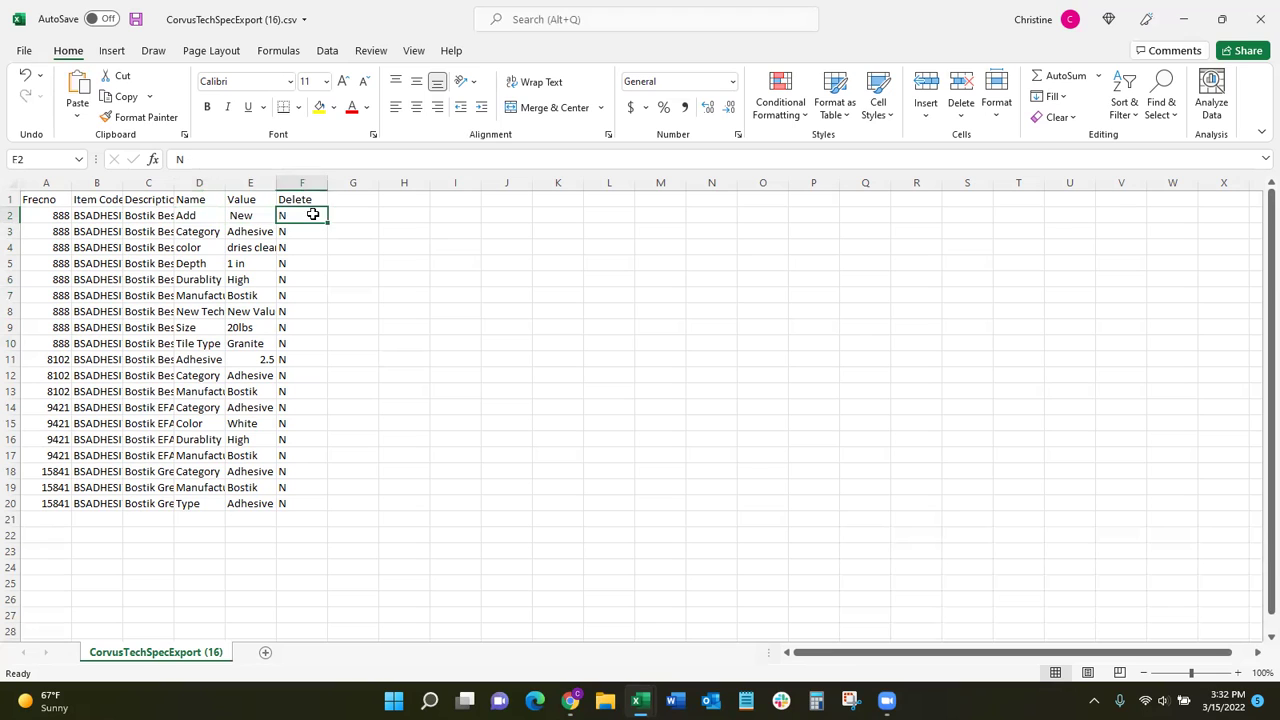
text(Y)
click(205, 311)
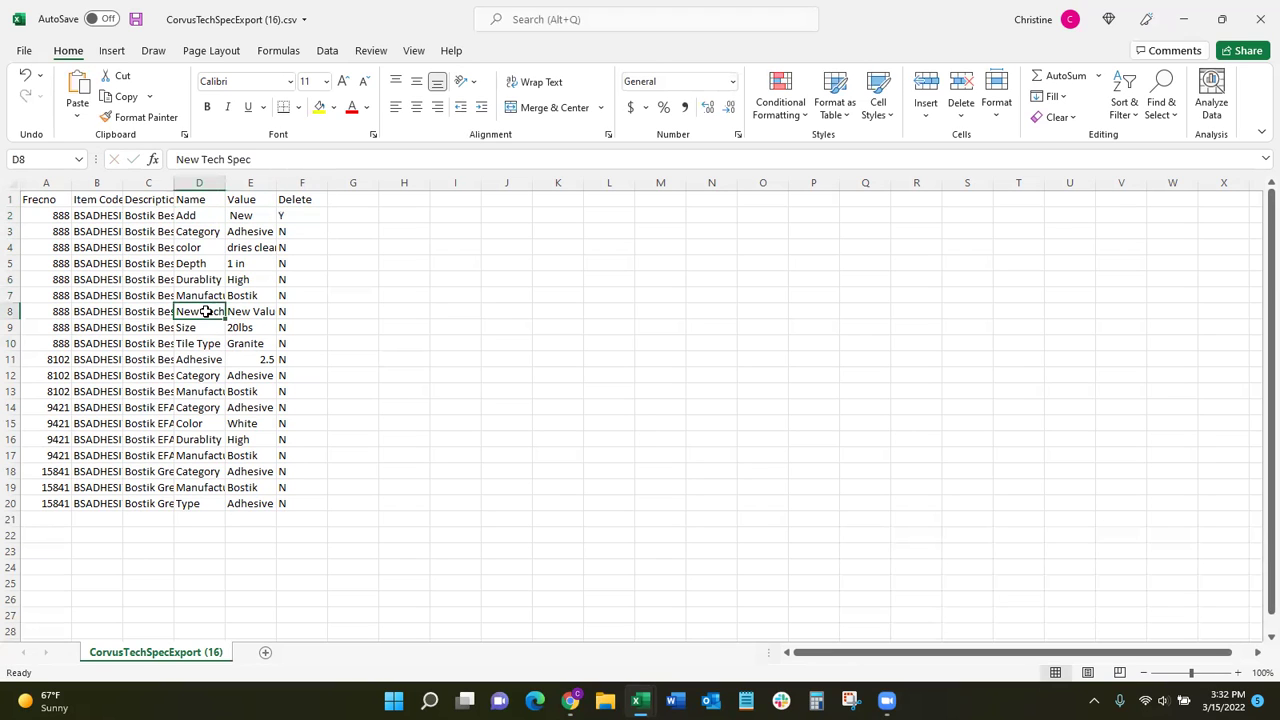
click(284, 313)
text(Y)
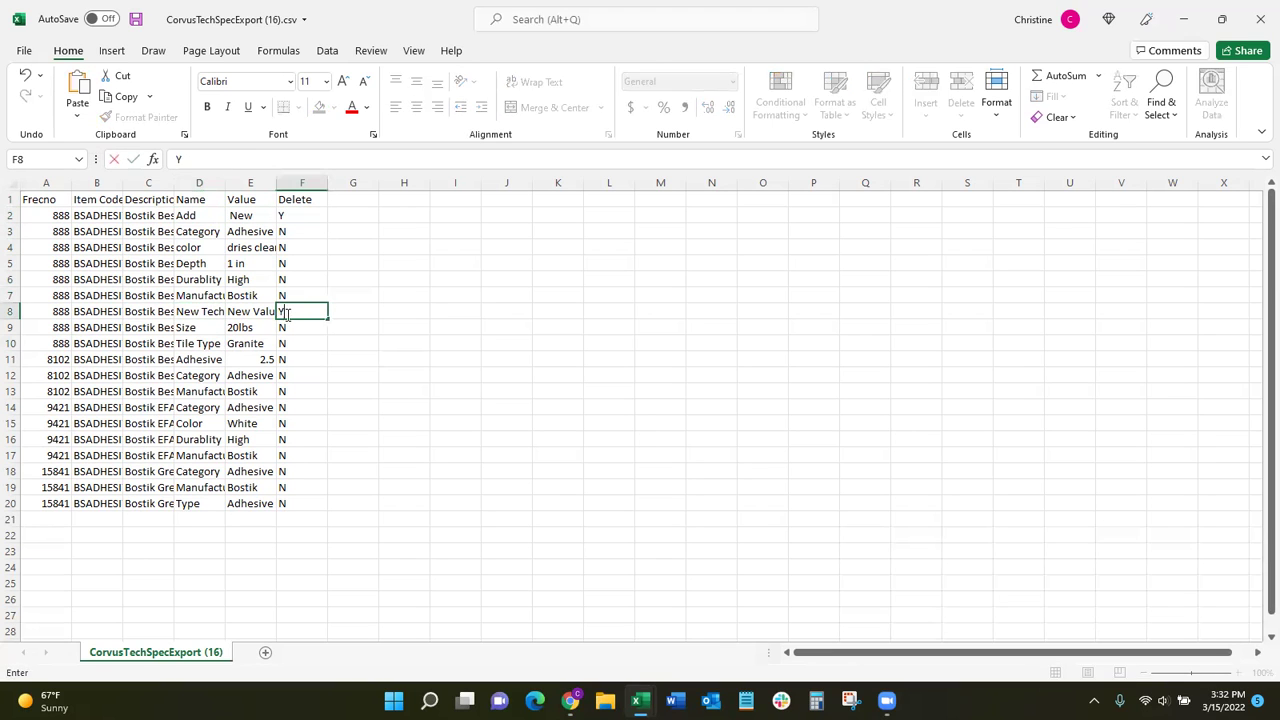
- Save the edited tech spec export and switch back to the PIM product list in Chrome
click(209, 250)
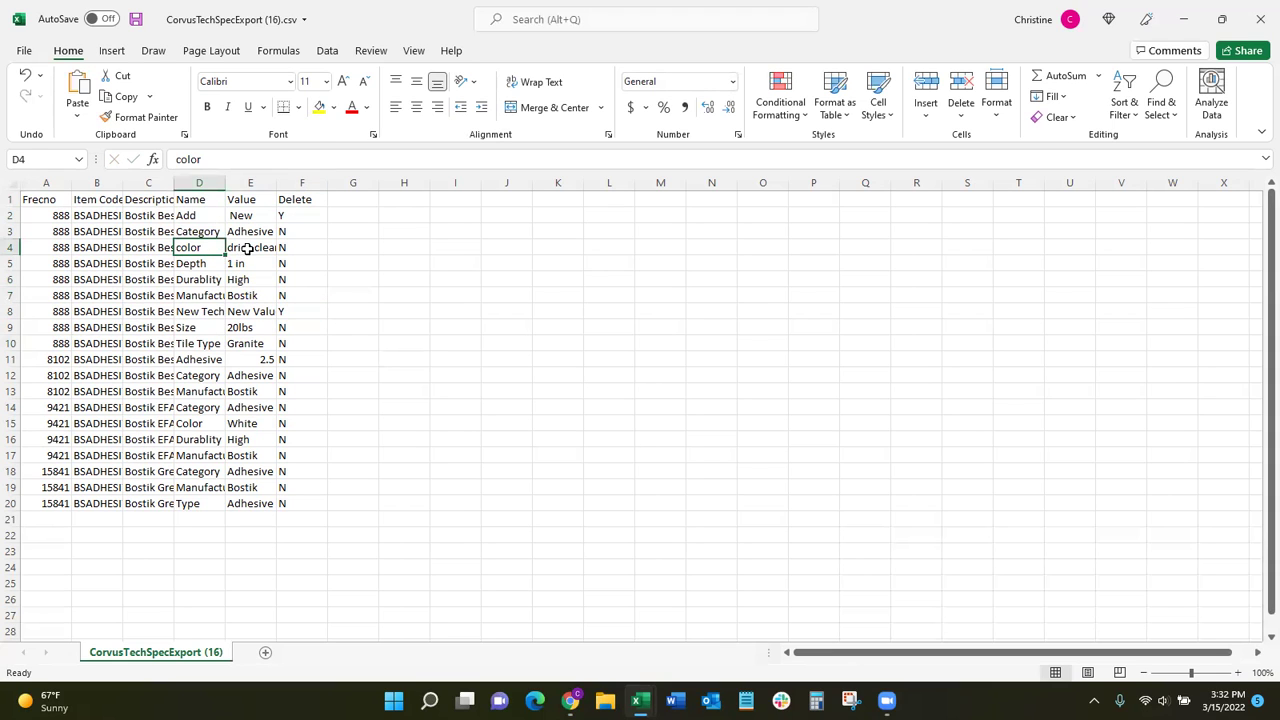
click(245, 249)
click(207, 263)
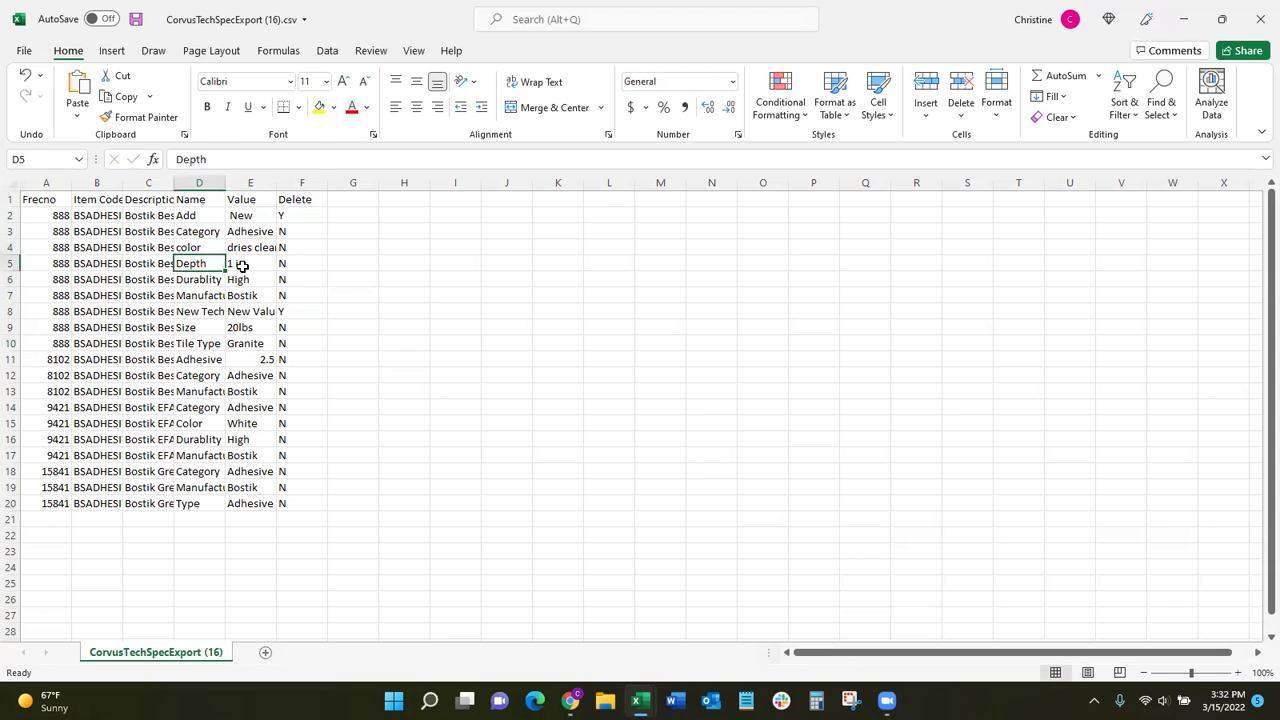
click(245, 265)
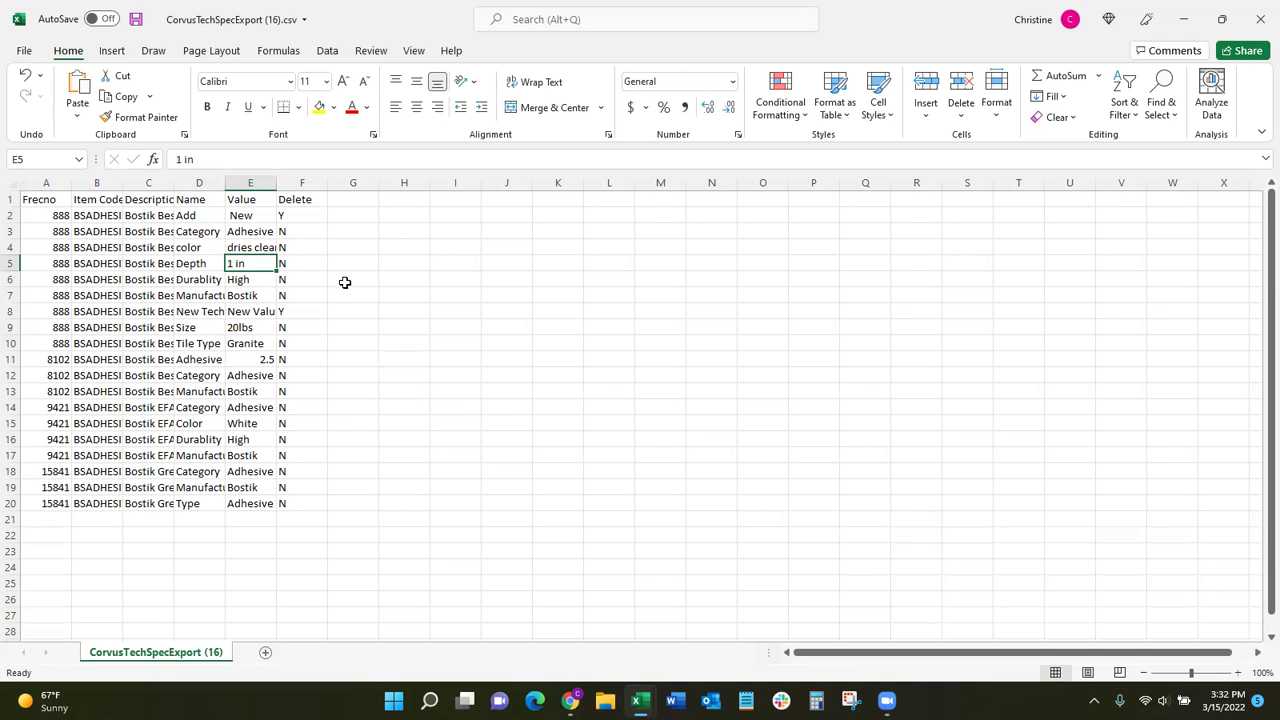
click(28, 50)
click(44, 223)
click(92, 220)
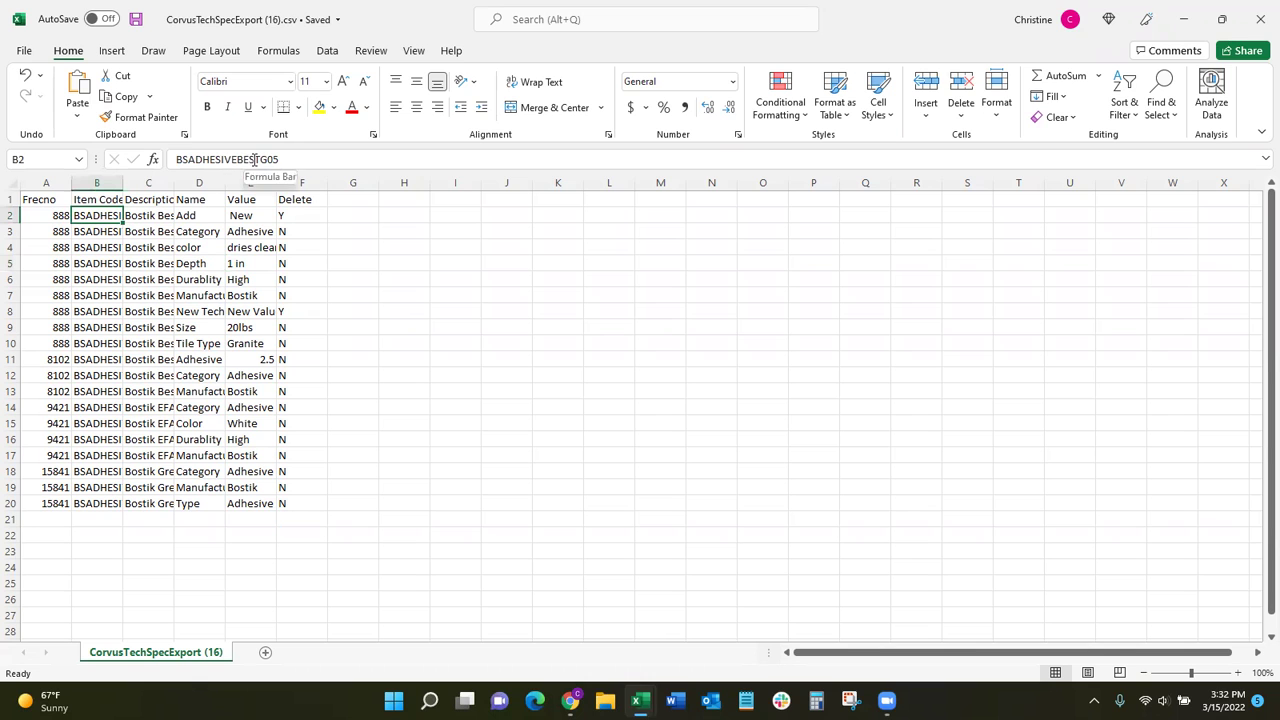
key(ctrl+w)
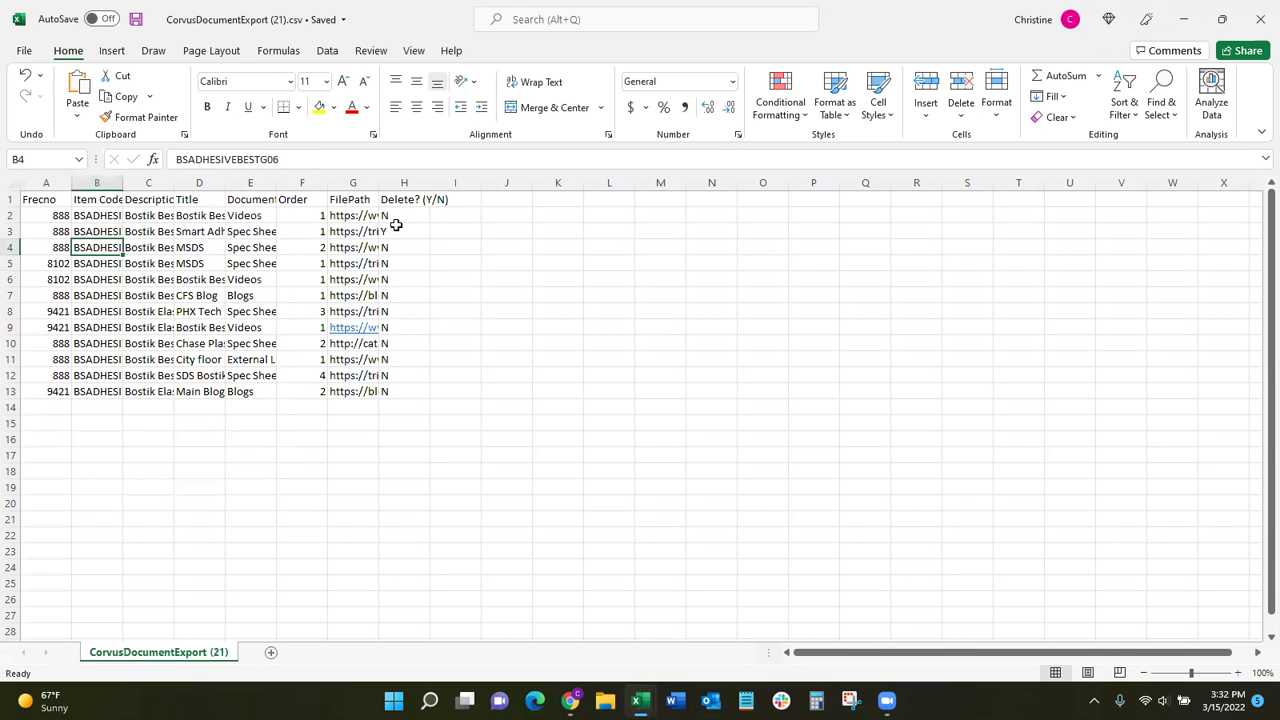
key(ctrl+w)
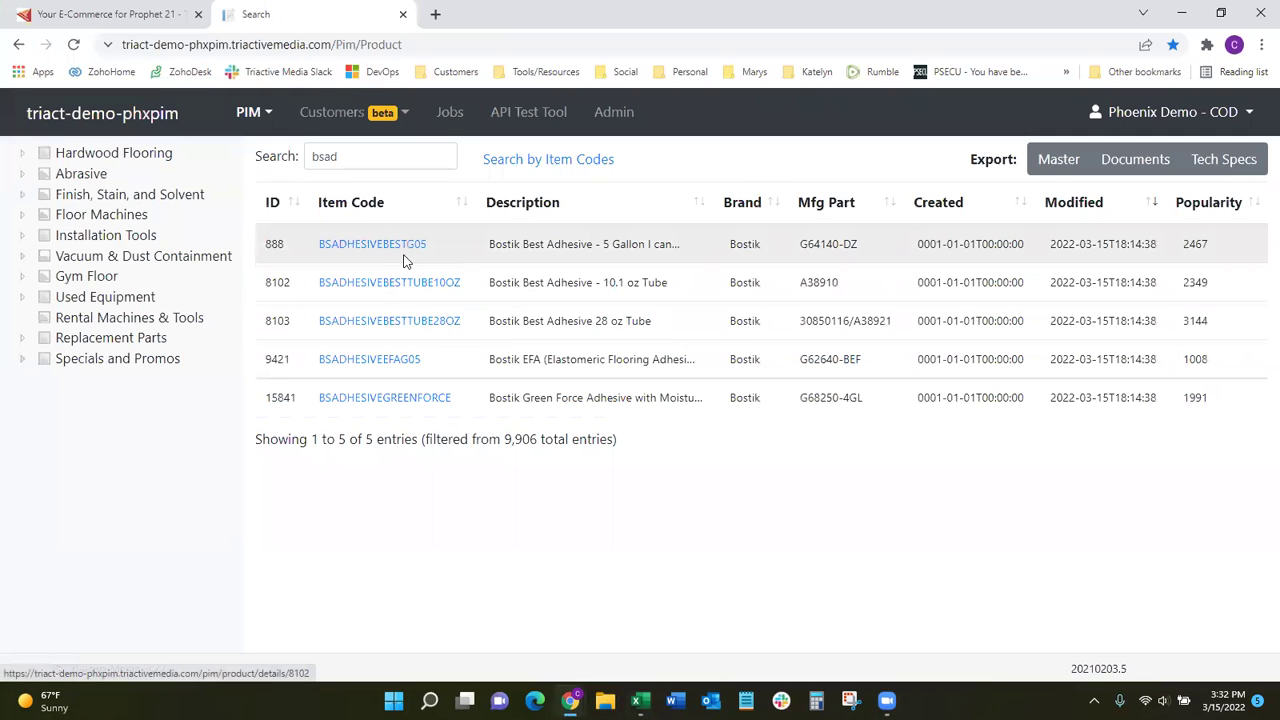
- Open product BSADHESIVEBESTG05 and review its description, documents/media and attributes/tech specs
click(400, 248)
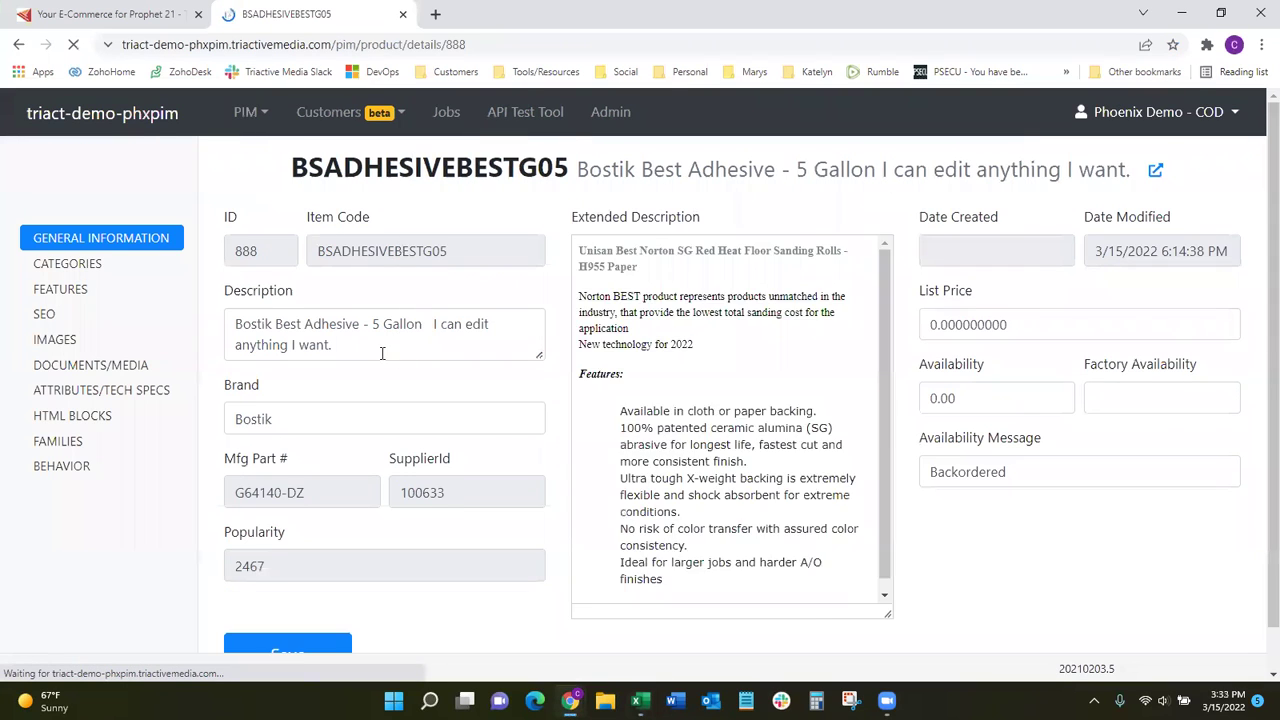
click(452, 324)
drag(434, 324, 335, 346)
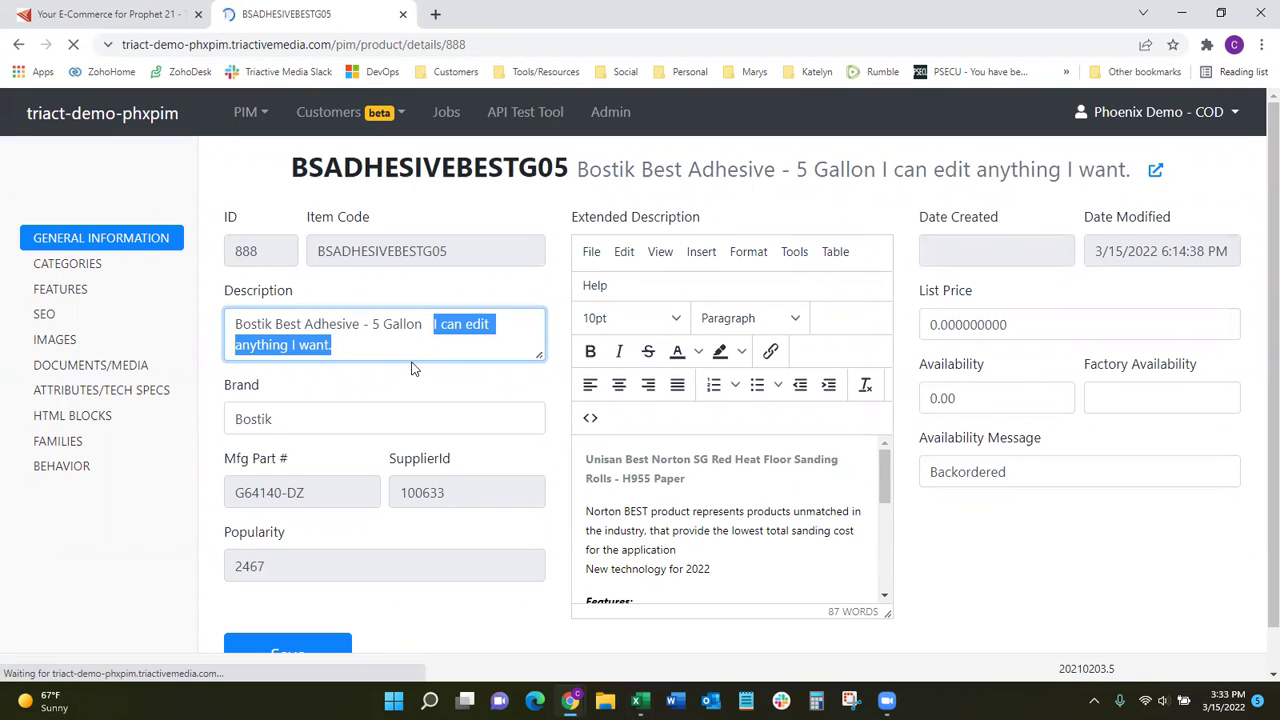
click(93, 368)
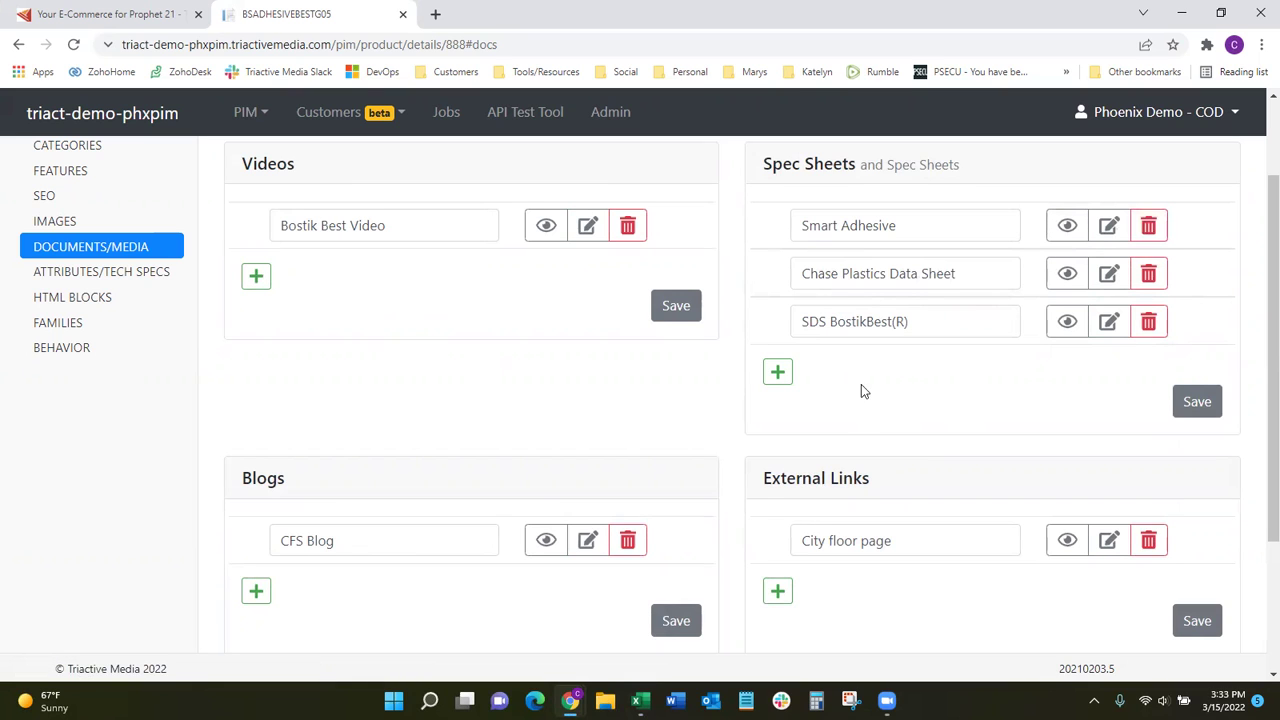
click(46, 273)
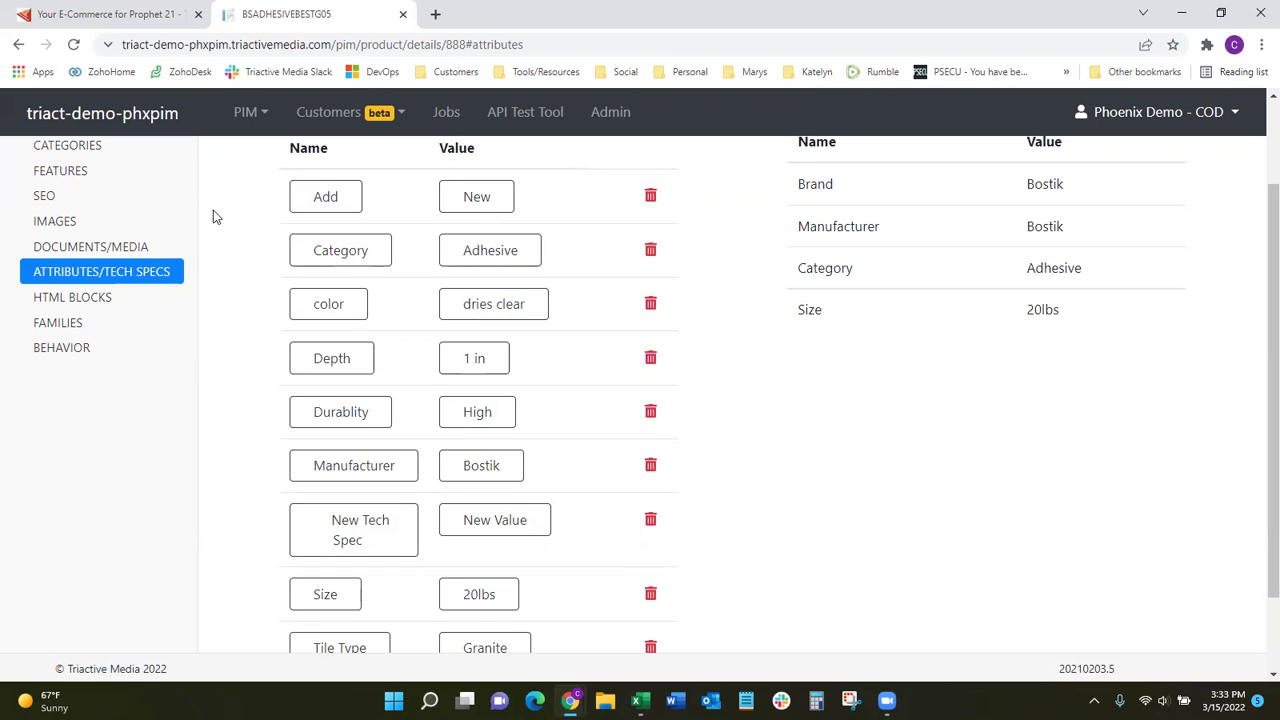
click(328, 111)
- Save the tech spec export again in Excel and return to the product's page in Chrome
key(alt+Tab)
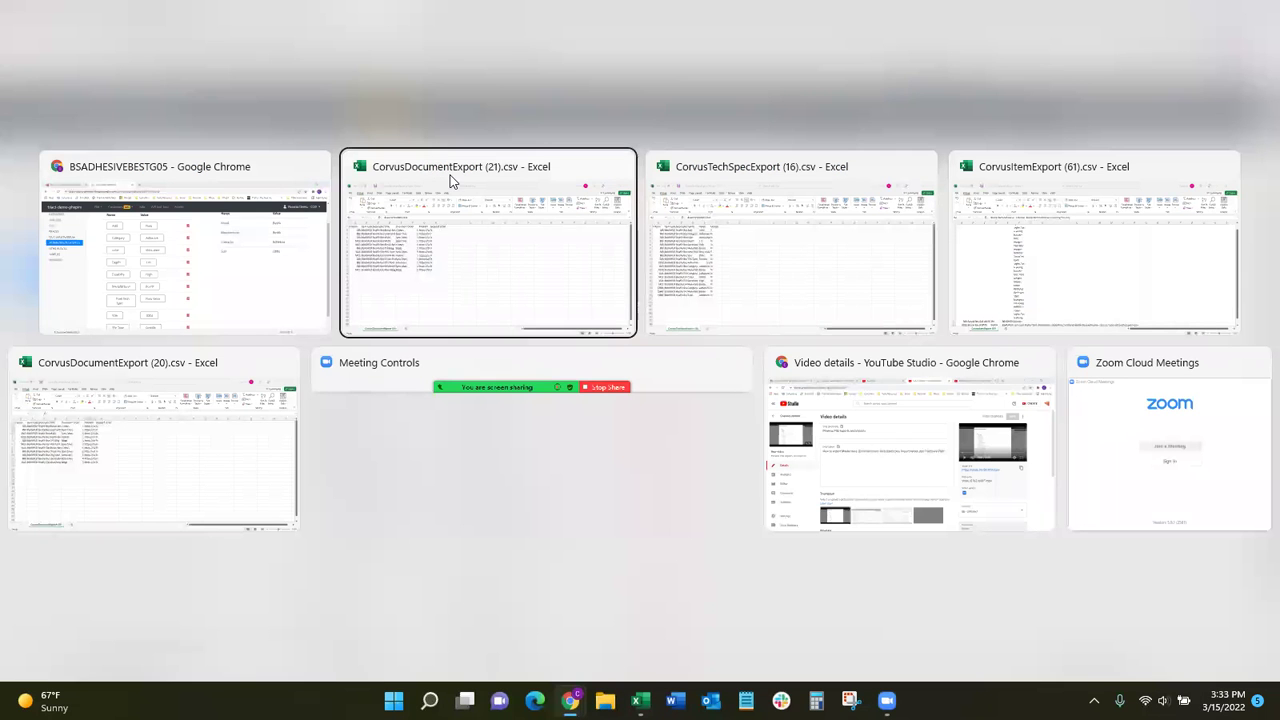
key(alt+Tab)
click(26, 51)
click(46, 220)
key(alt+Tab)
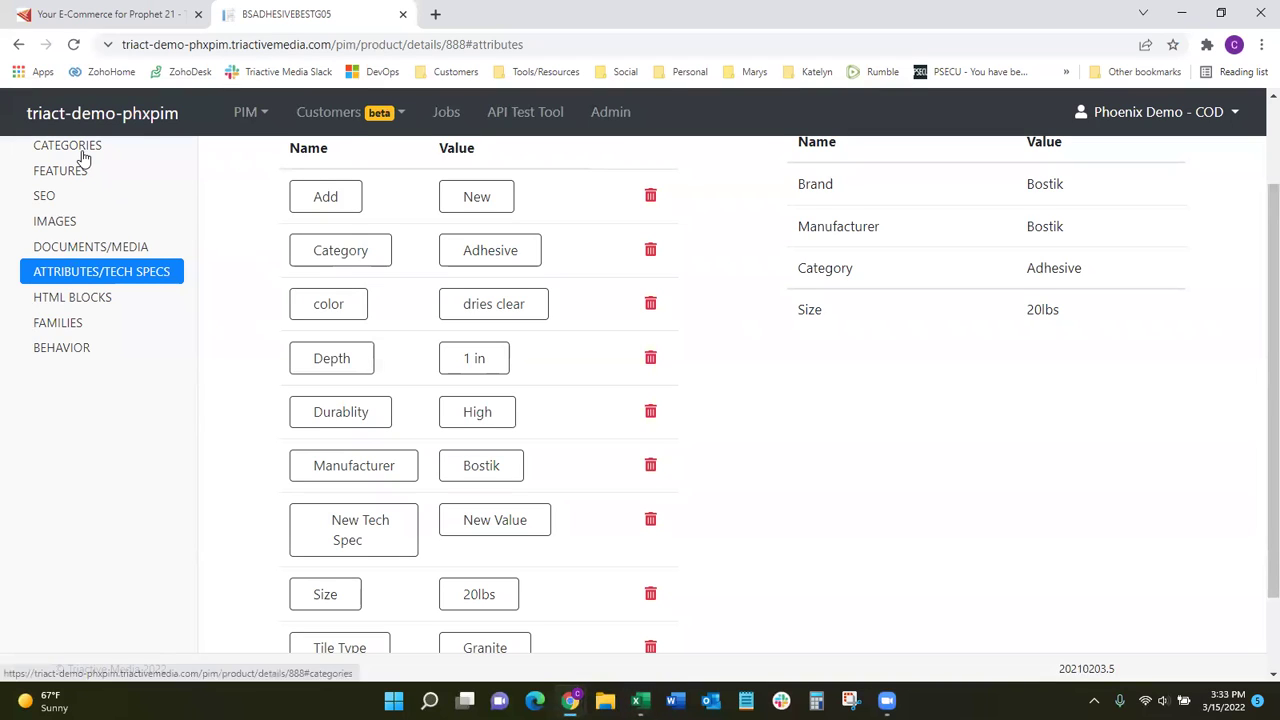
- Import CorvusItemExport (61).csv from Downloads through the PIM's Item Import and close the results
click(246, 112)
click(266, 288)
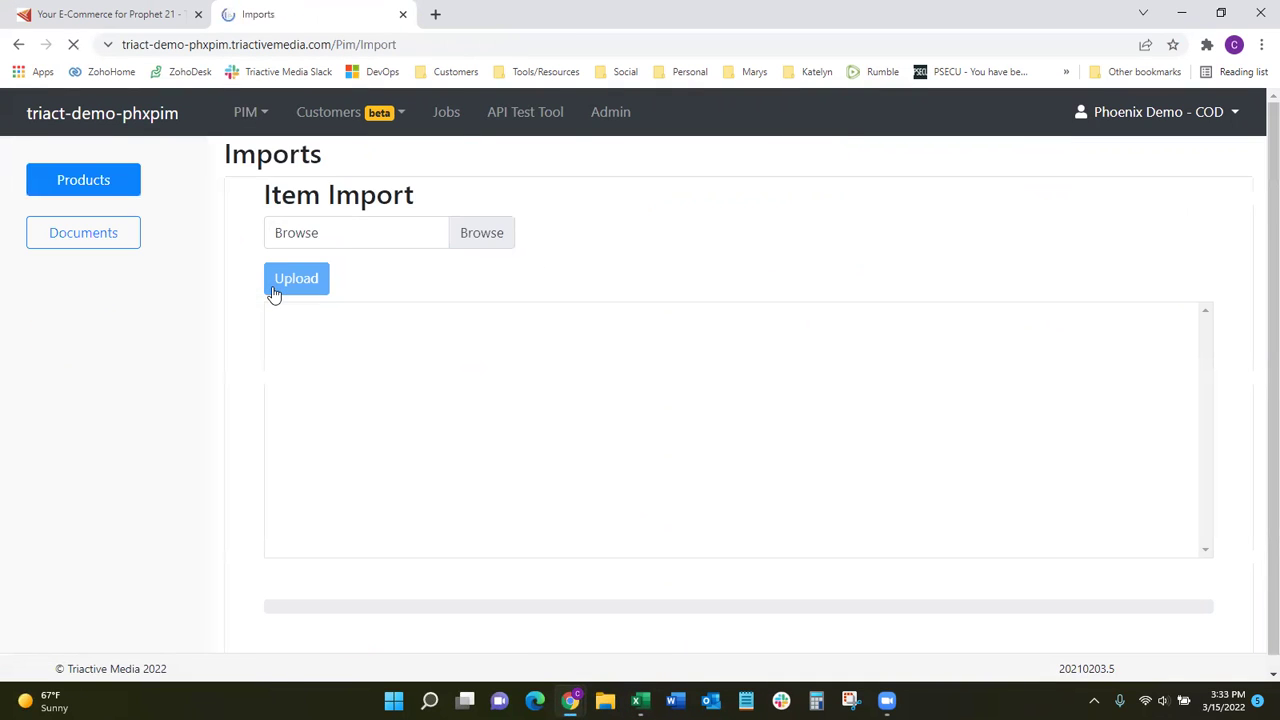
click(339, 237)
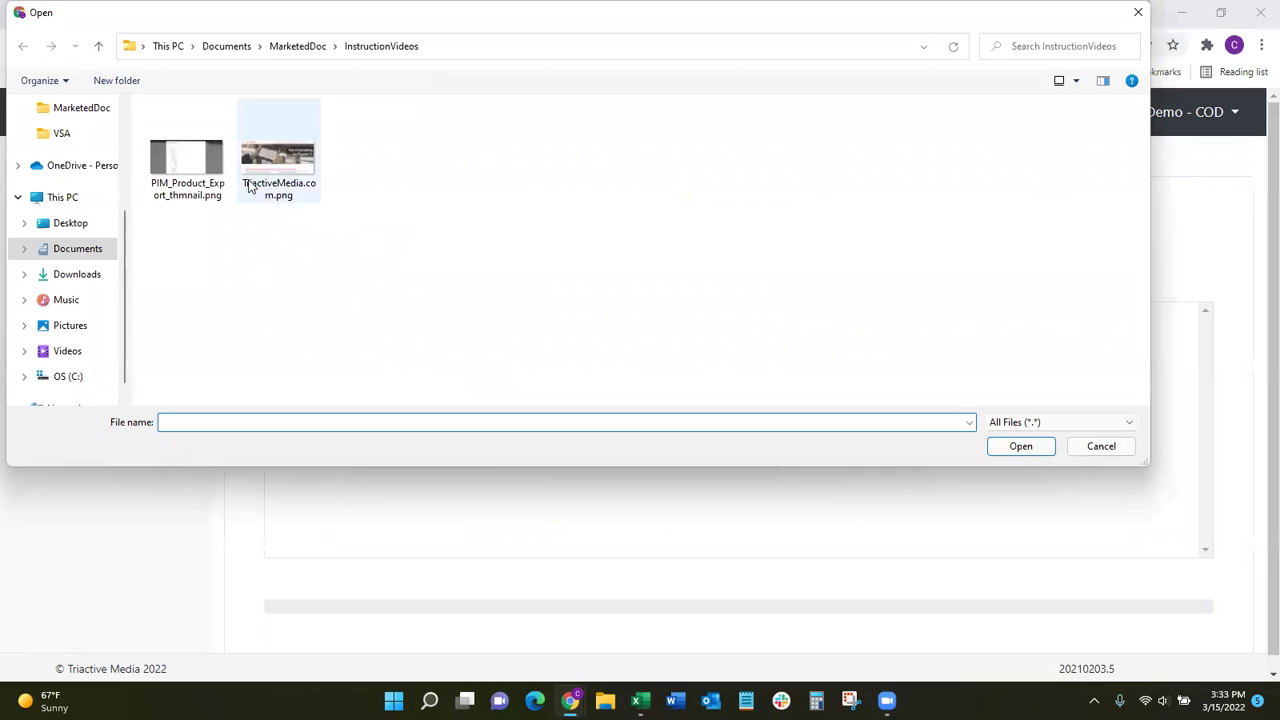
click(69, 249)
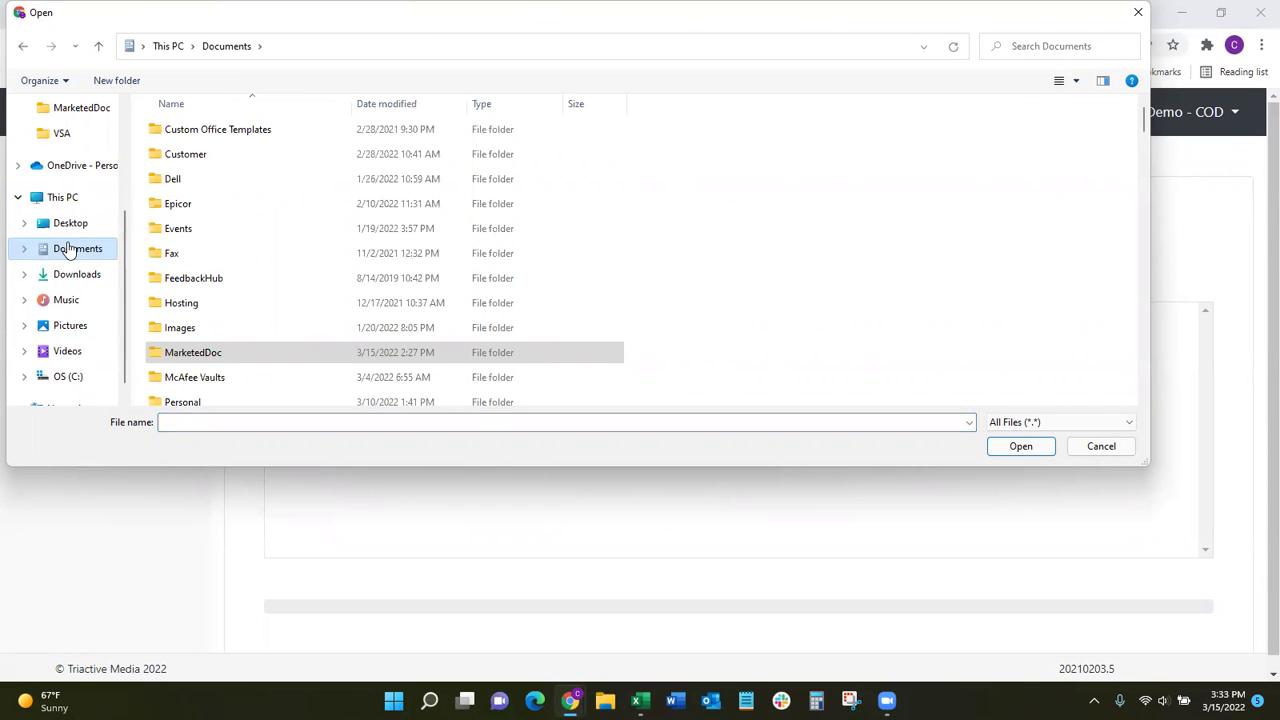
click(75, 273)
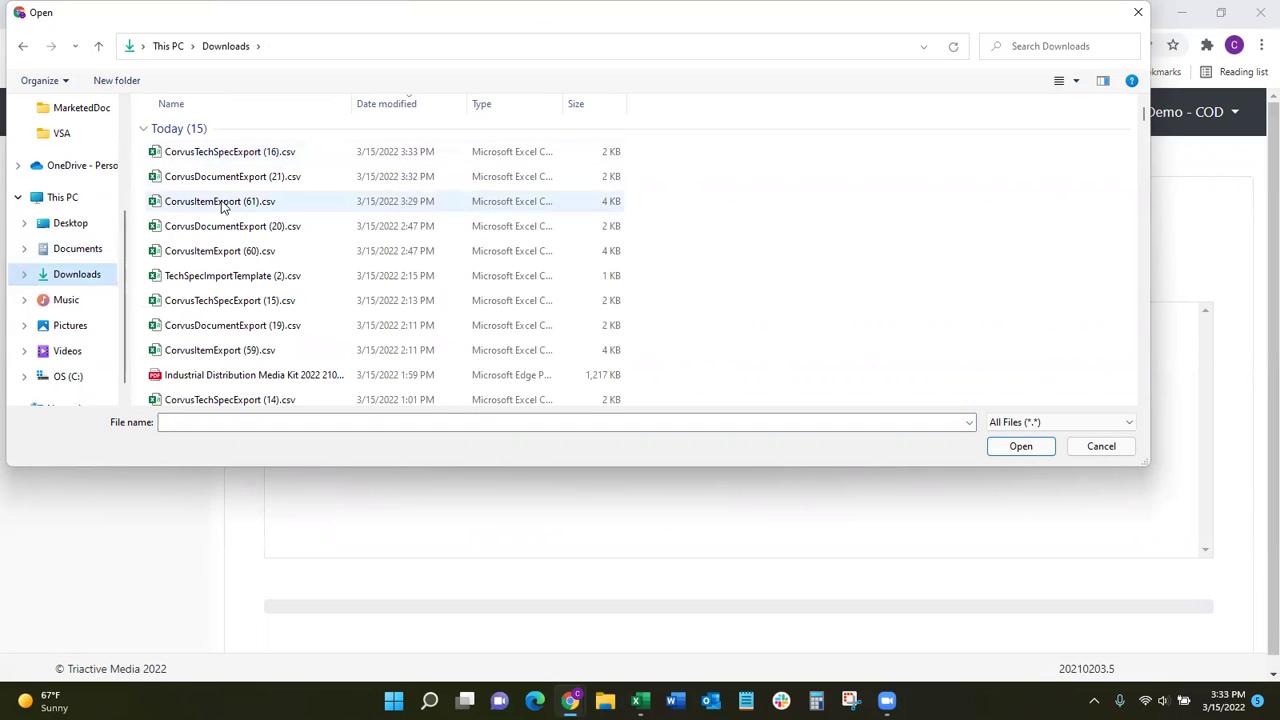
click(224, 205)
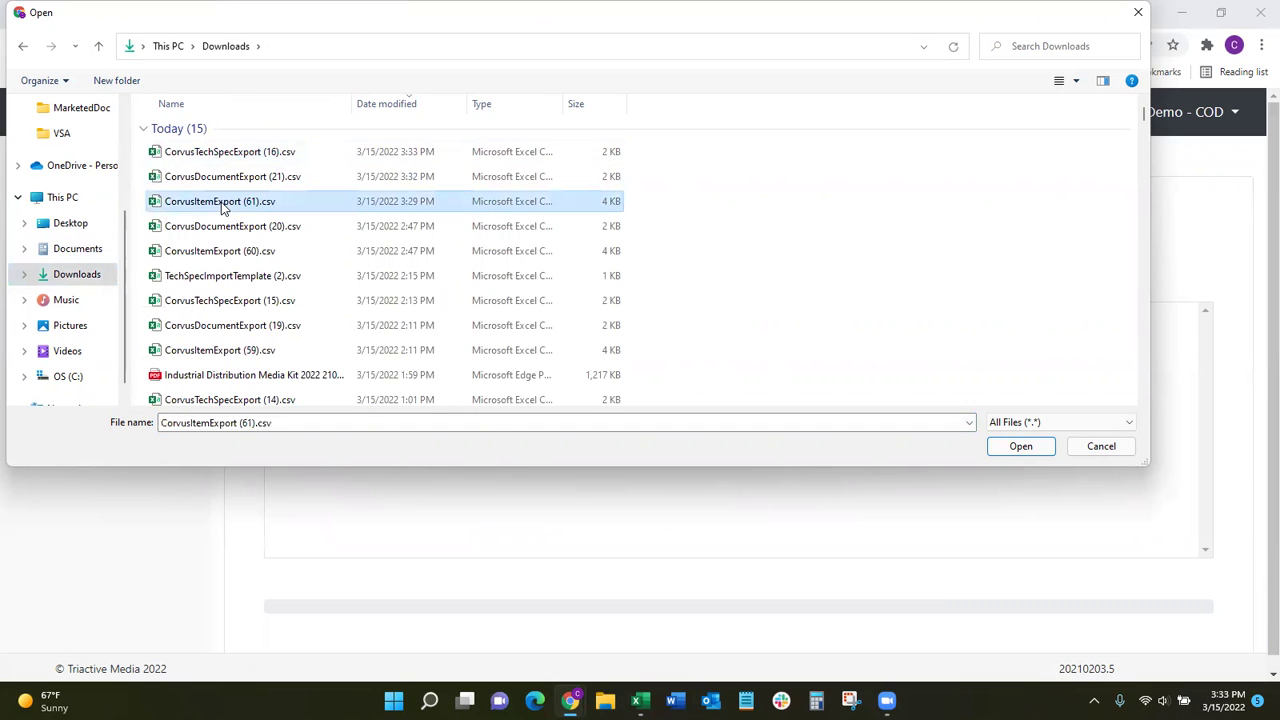
click(1021, 448)
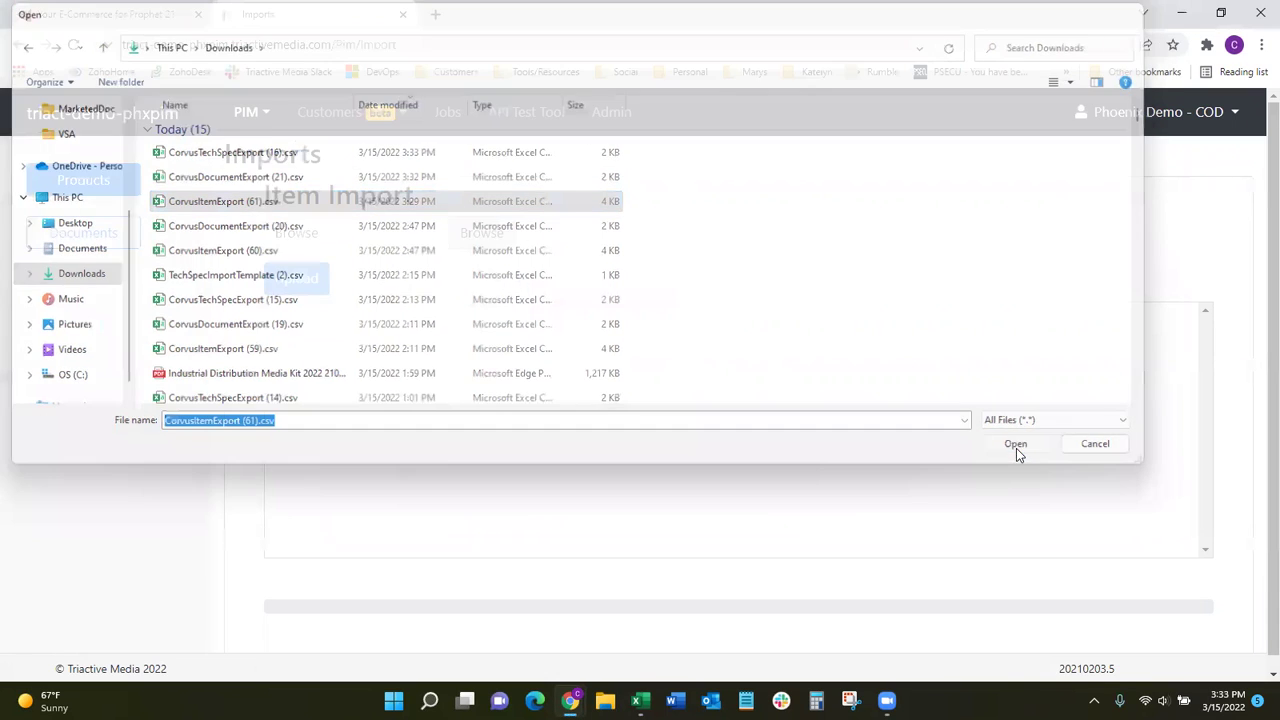
click(296, 279)
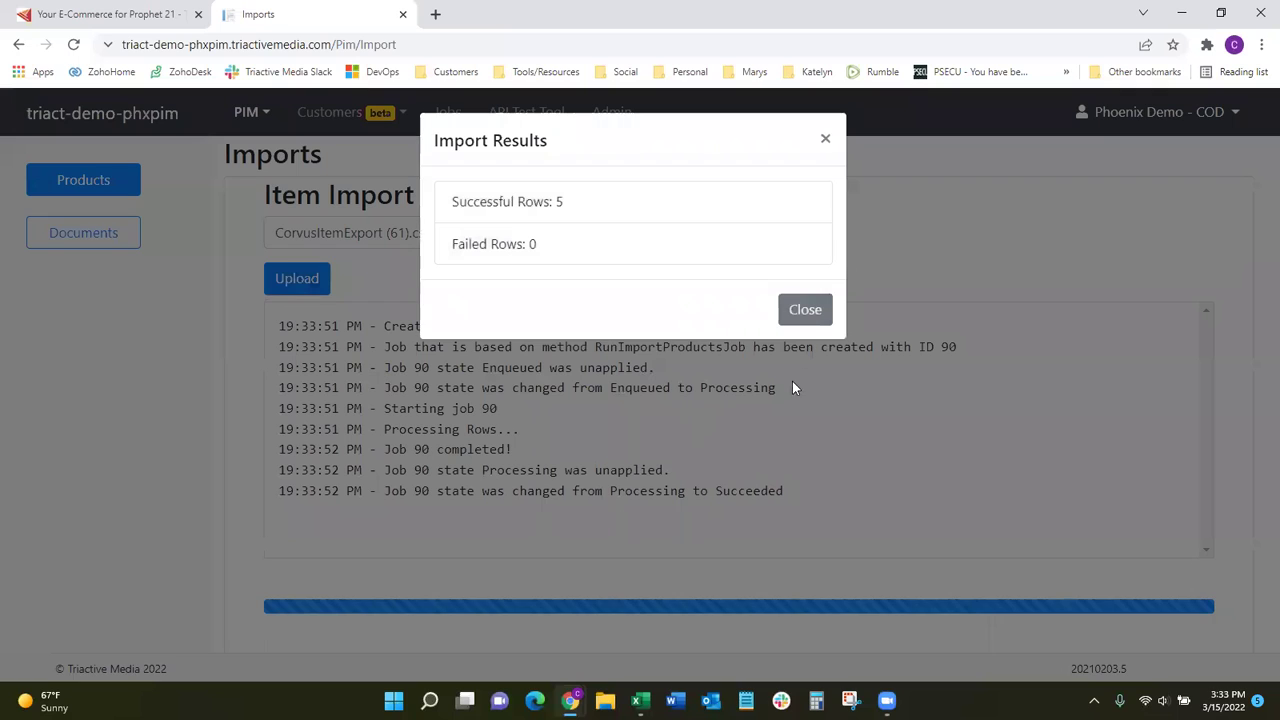
click(806, 309)
- Import CorvusDocumentExport (21).csv from Downloads through the PIM's Document Import and close the results
click(50, 240)
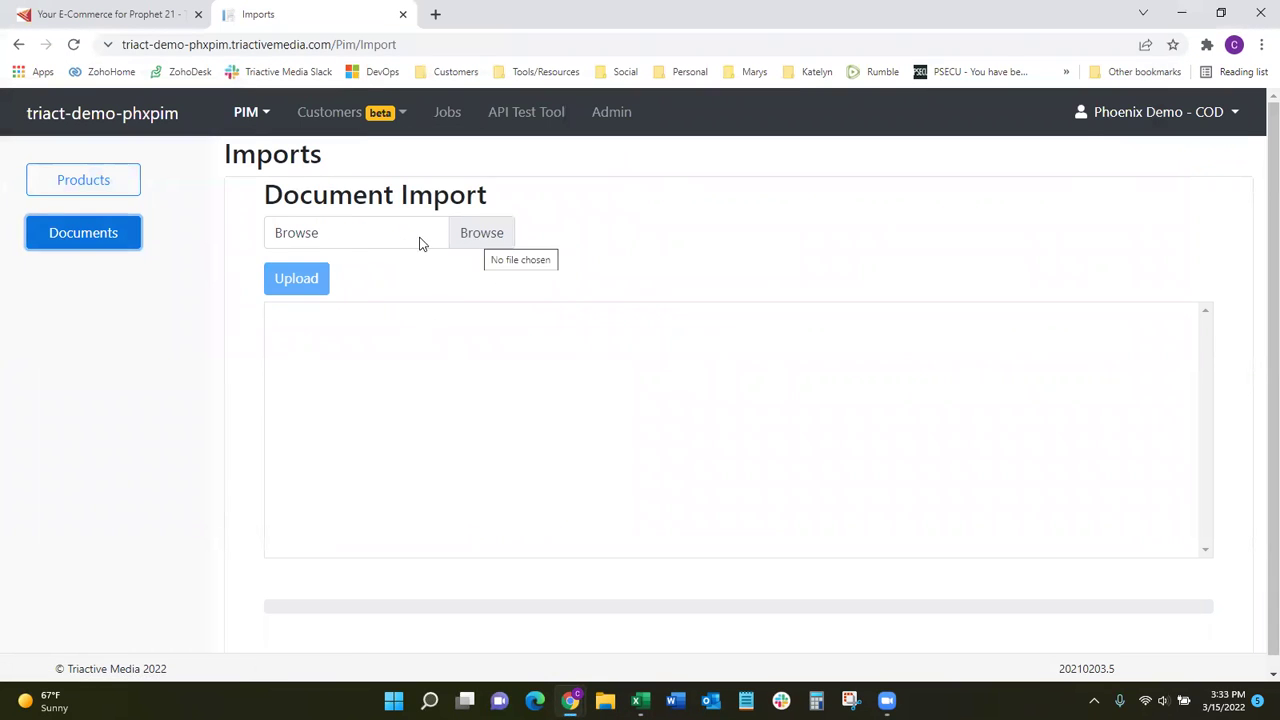
click(386, 240)
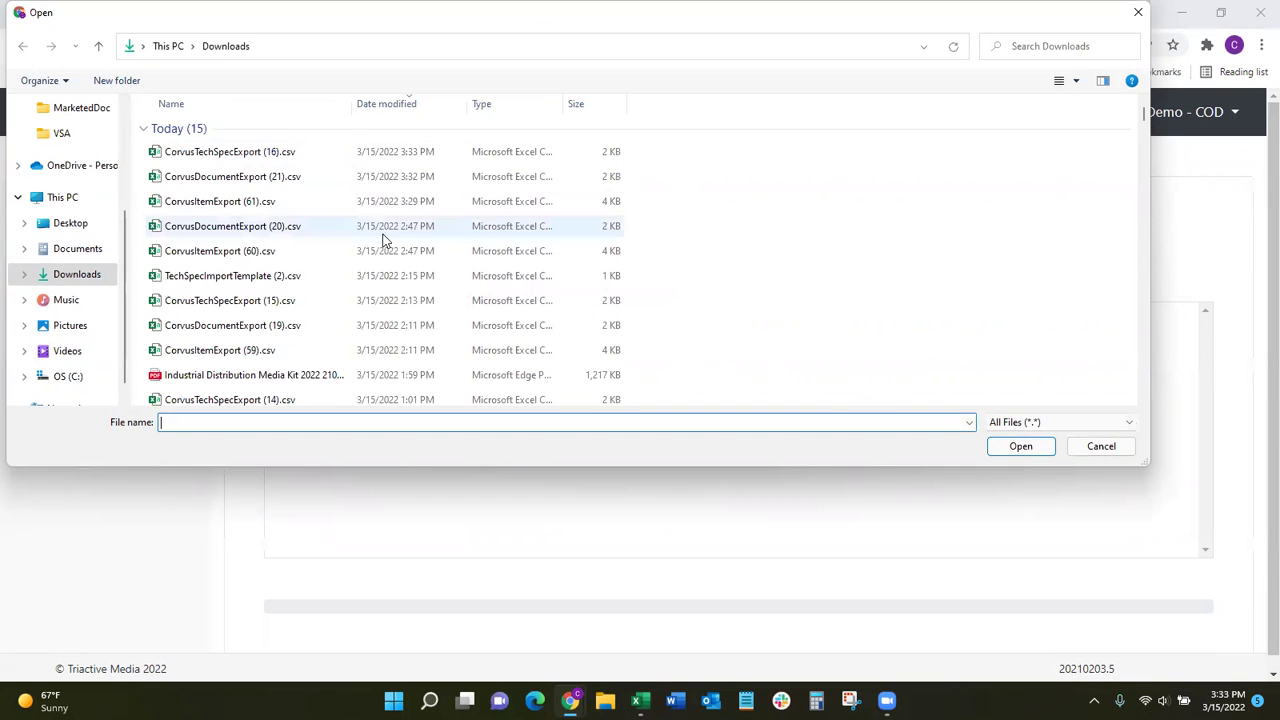
click(252, 178)
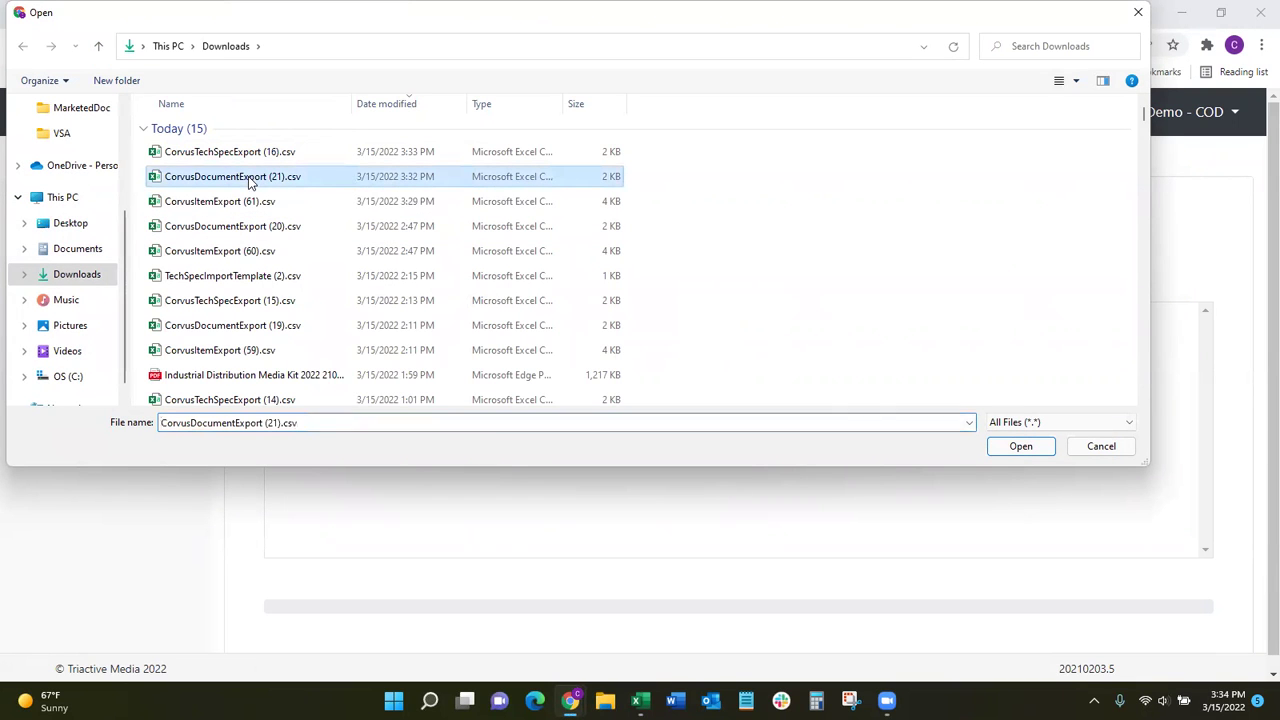
click(1020, 447)
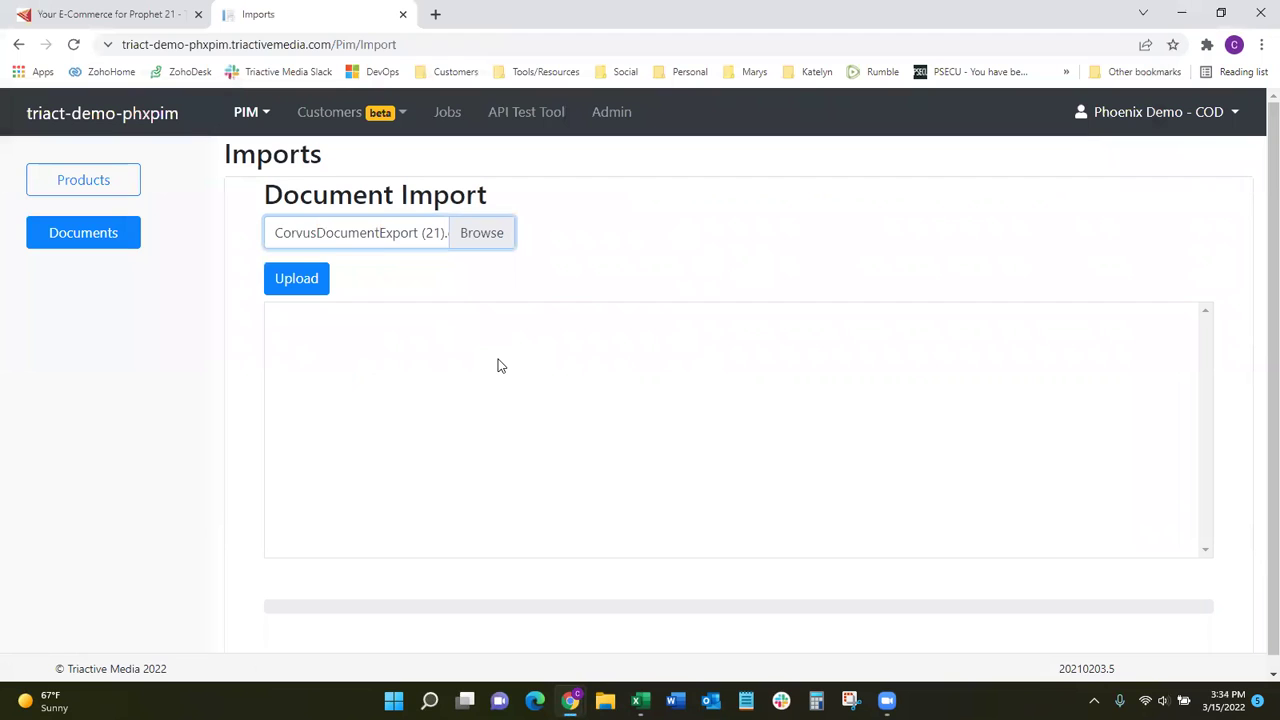
click(308, 287)
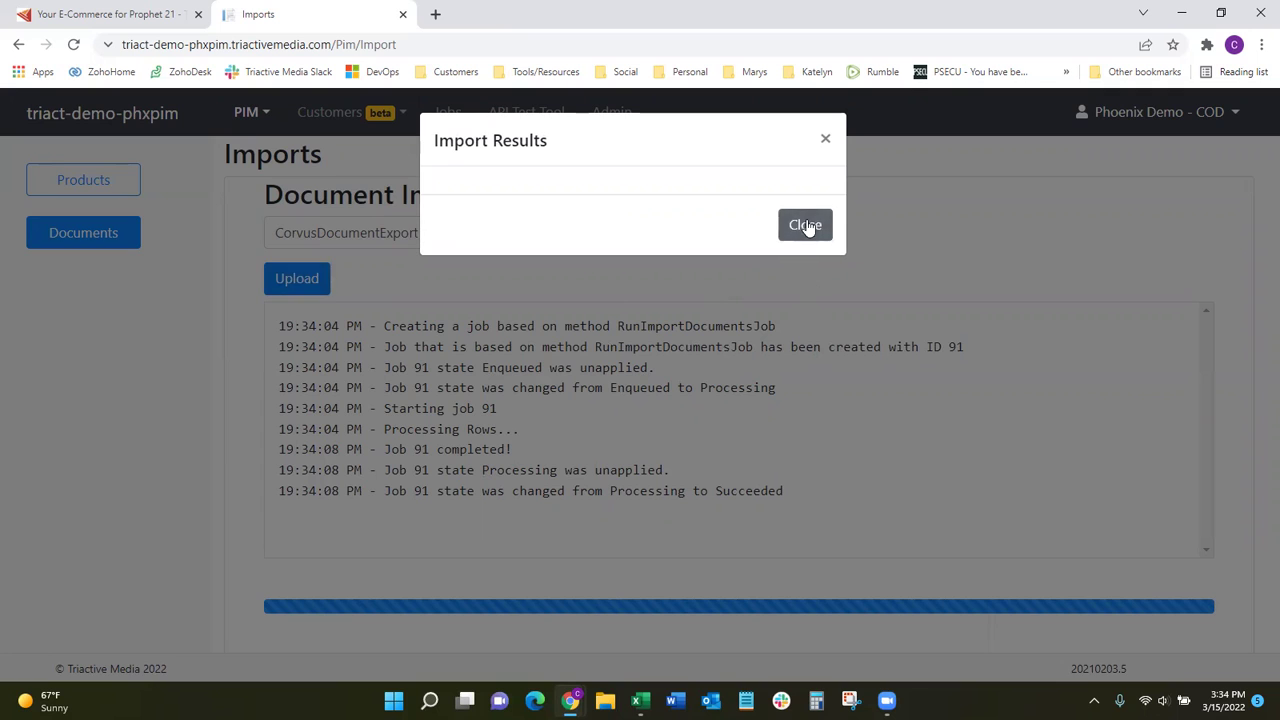
click(806, 232)
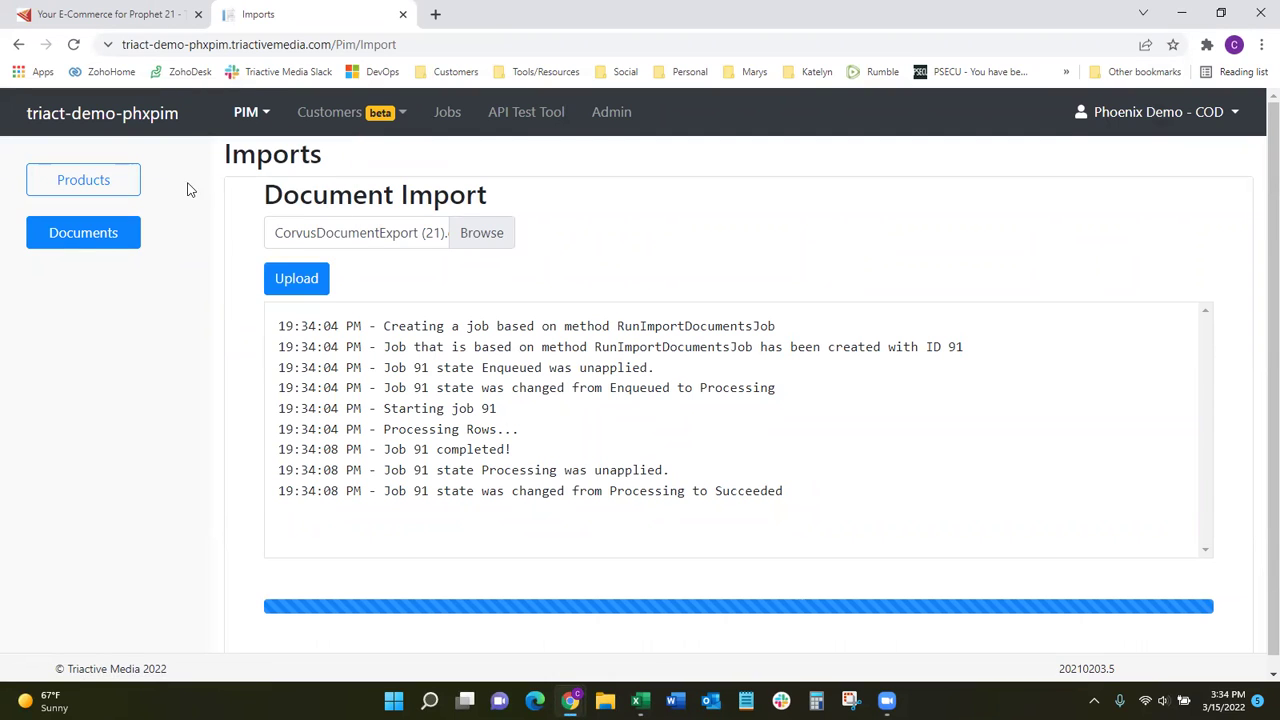
mouse_move(248, 118)
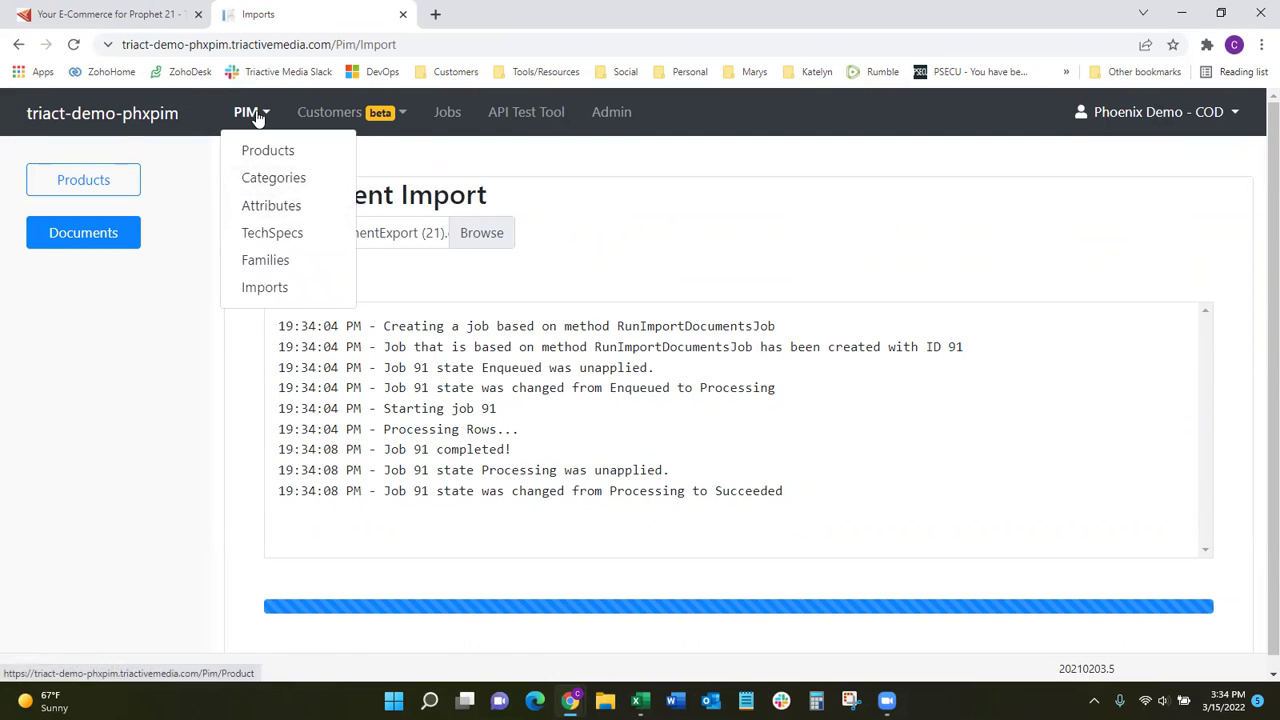
- Import CorvusTechSpecExport (16).csv from Downloads through the PIM's Tech Spec Import
click(260, 240)
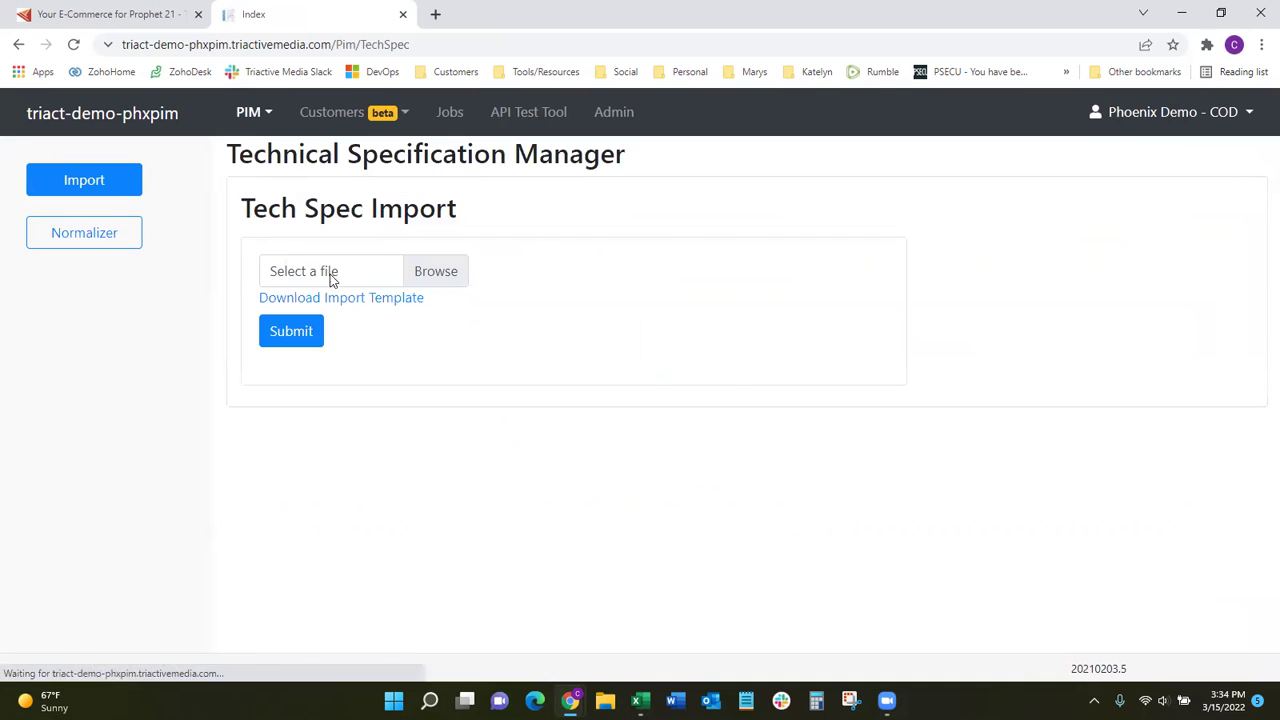
click(423, 277)
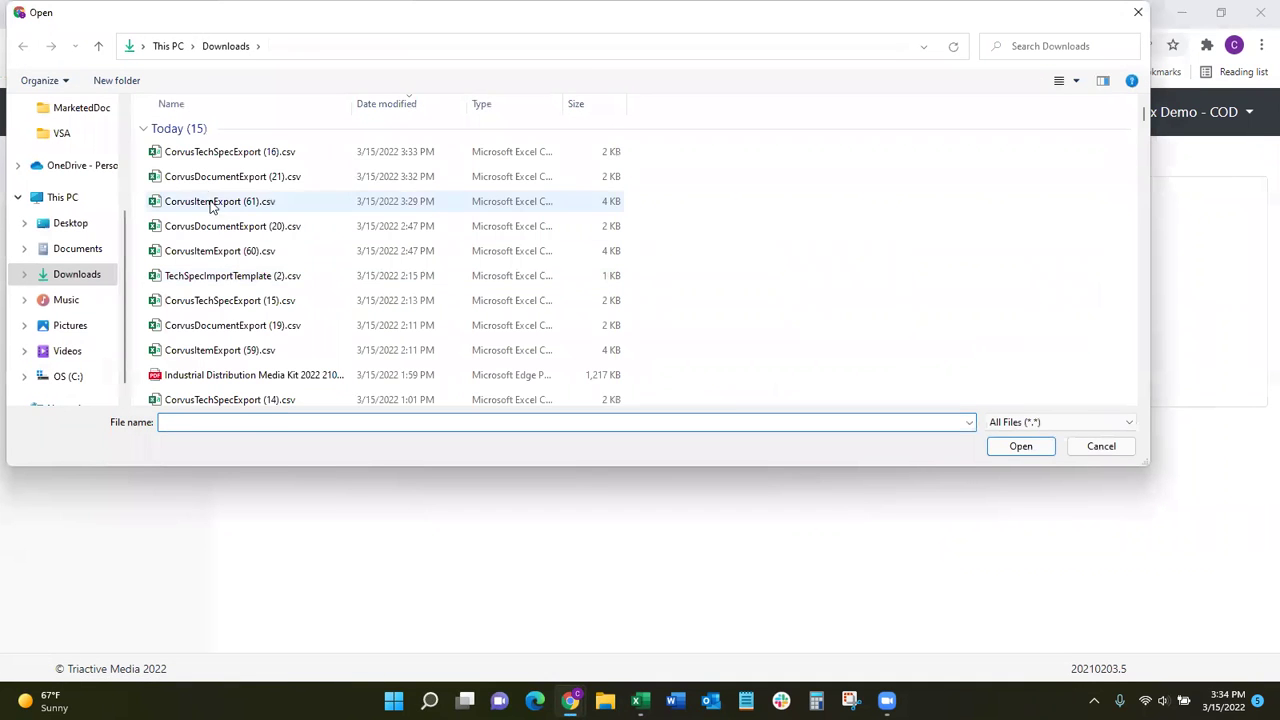
double_click(206, 153)
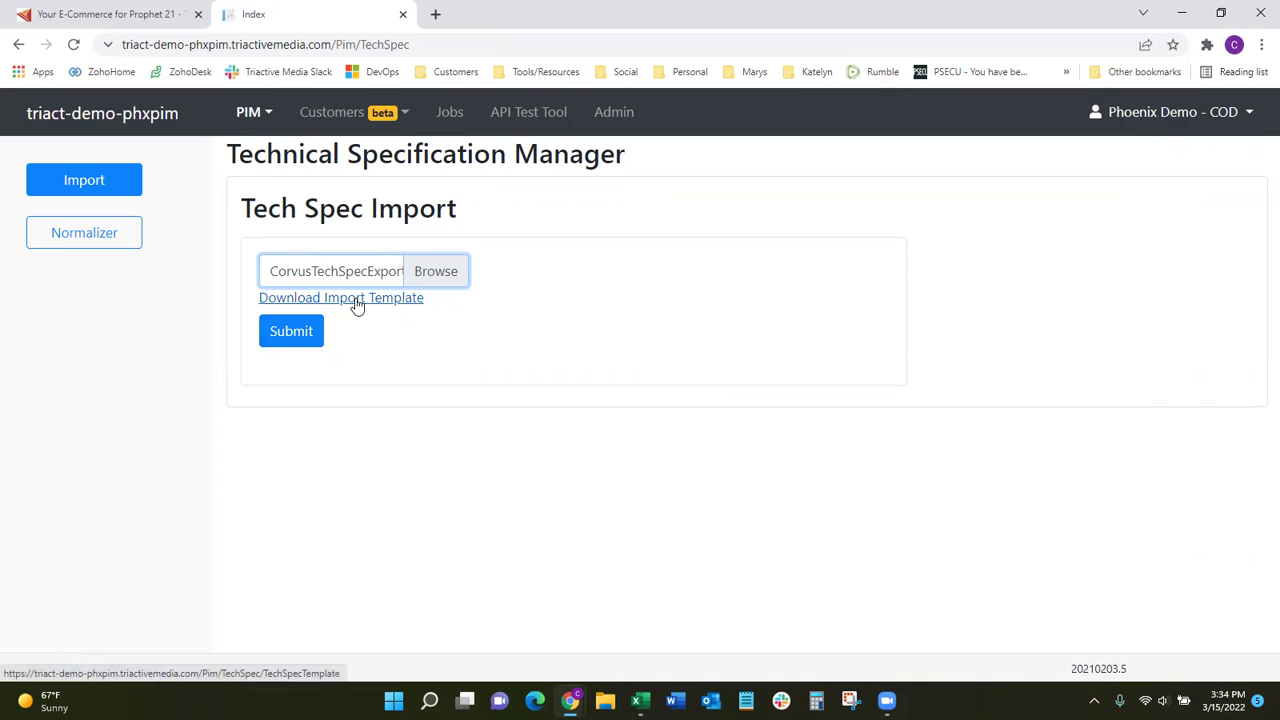
click(307, 348)
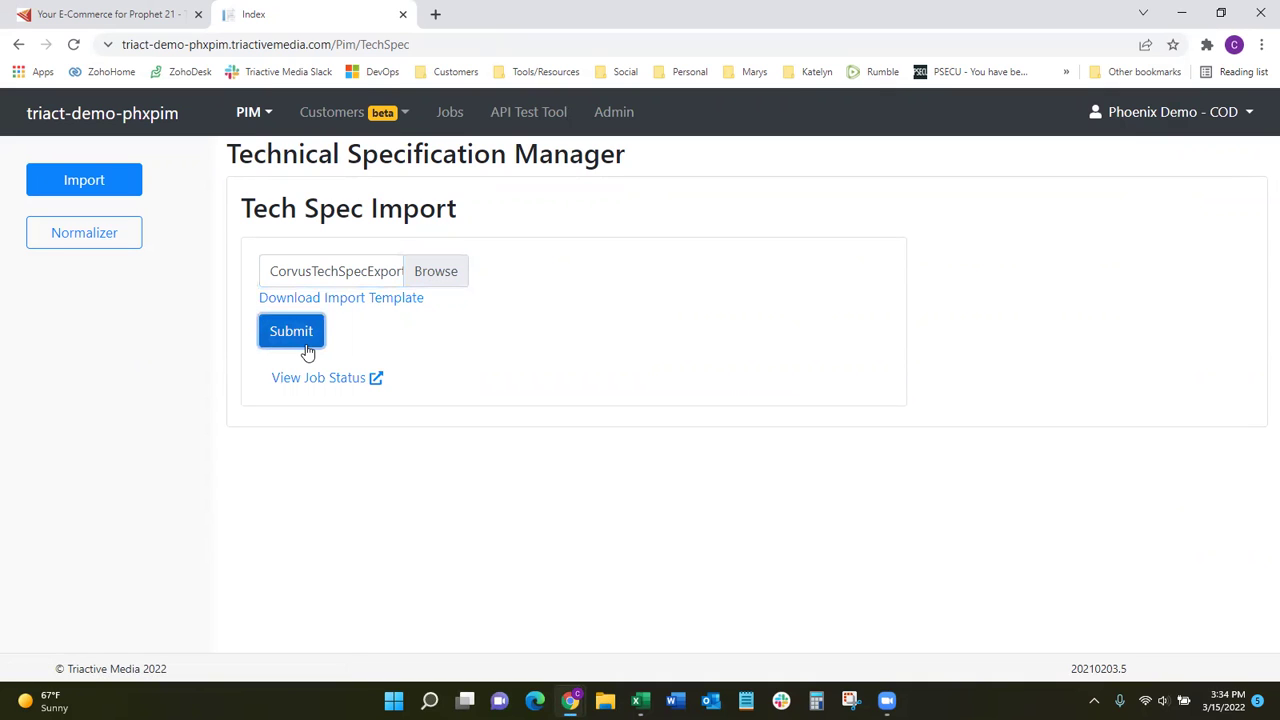
- Open the tech spec import's job status and examine its state and processing log
click(355, 379)
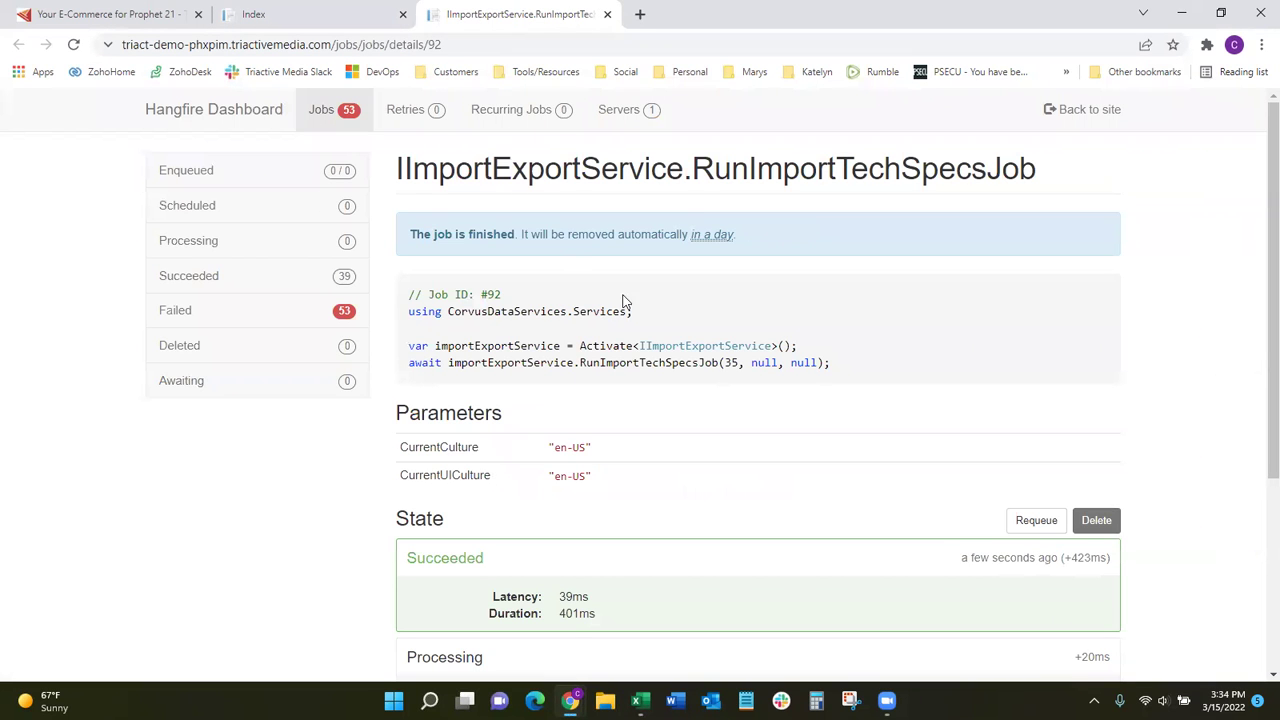
scroll(623, 366, down, 3)
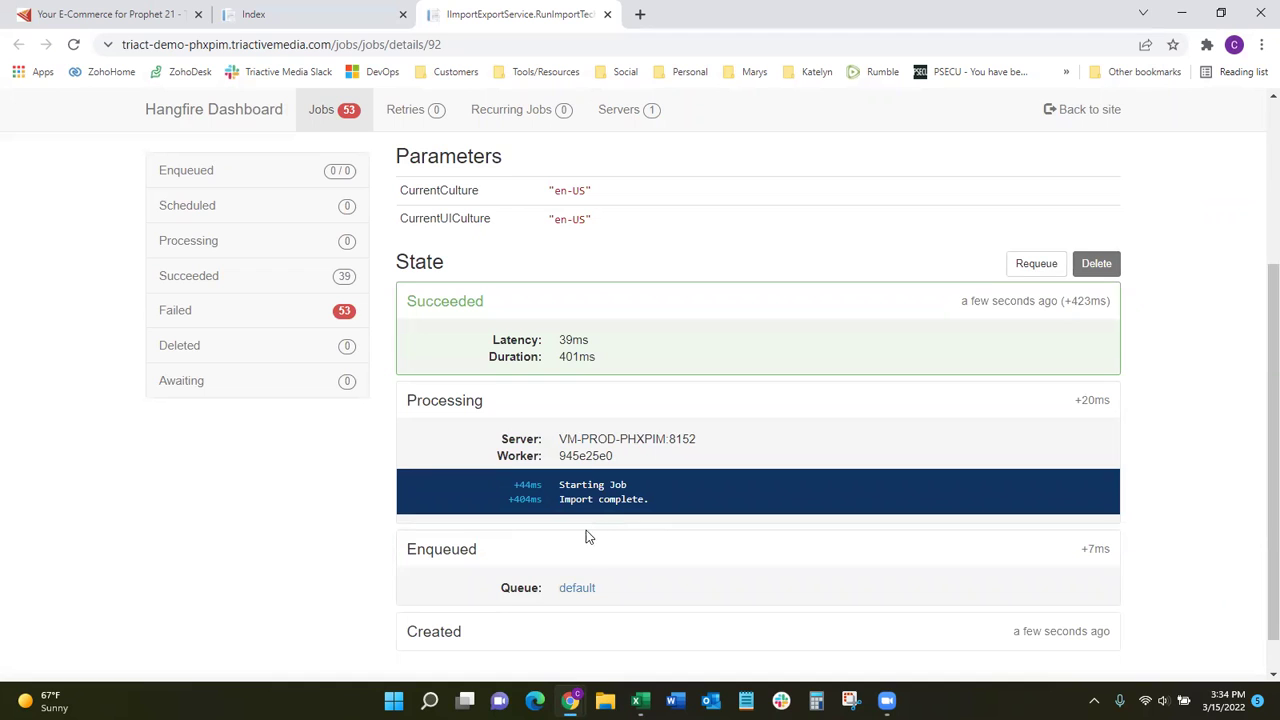
scroll(548, 546, up, 3)
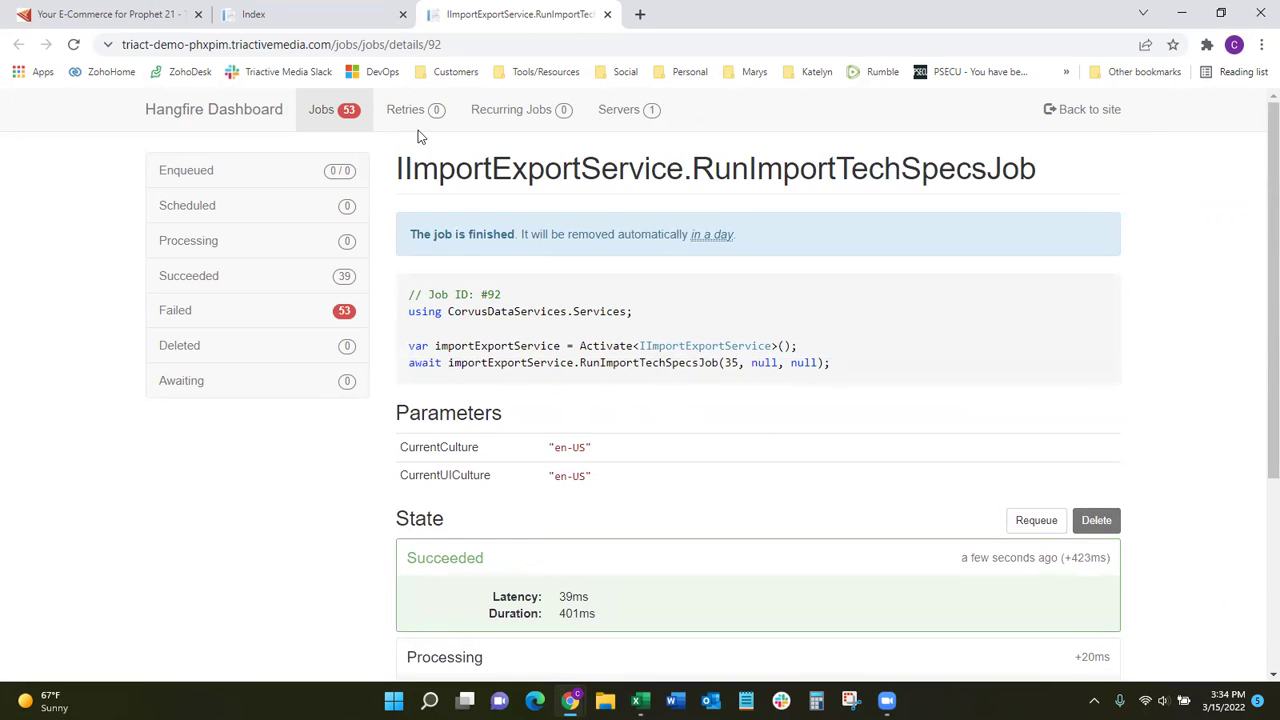
- Return to the PIM, search its products for "bsad" and open BSADHESIVEBESTG05
click(330, 10)
mouse_move(250, 114)
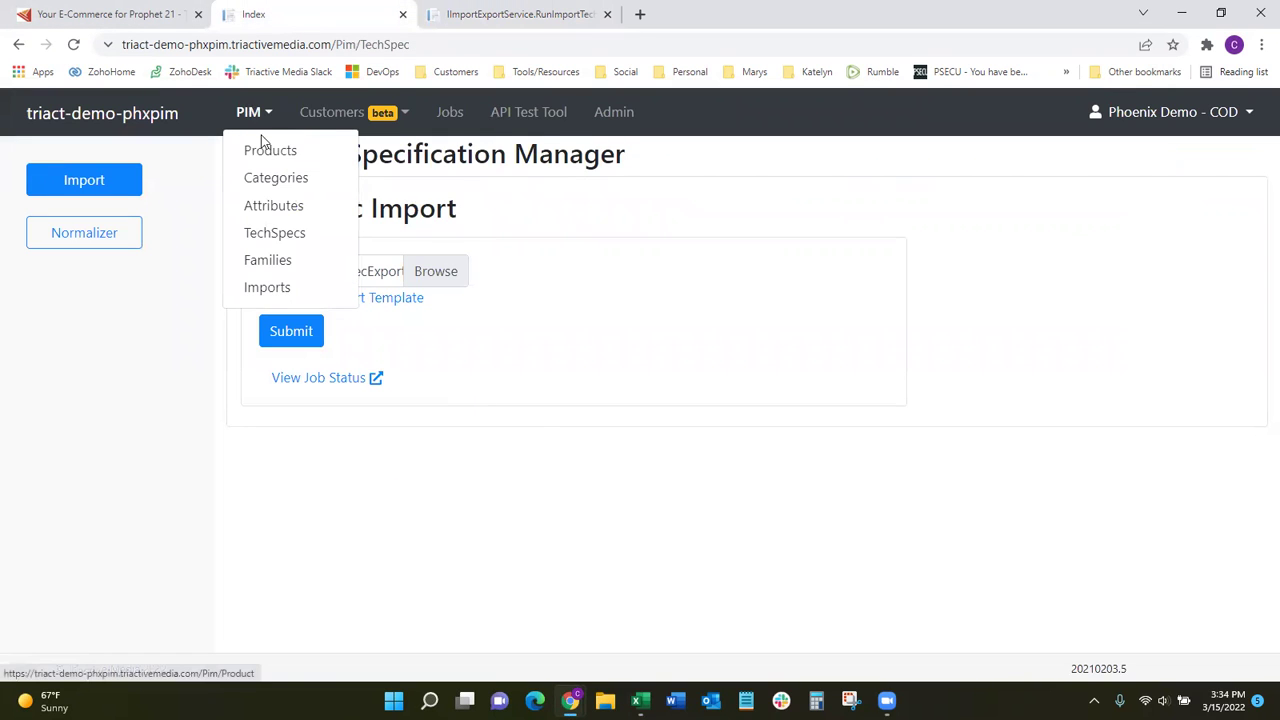
click(270, 155)
click(350, 155)
text(bsad)
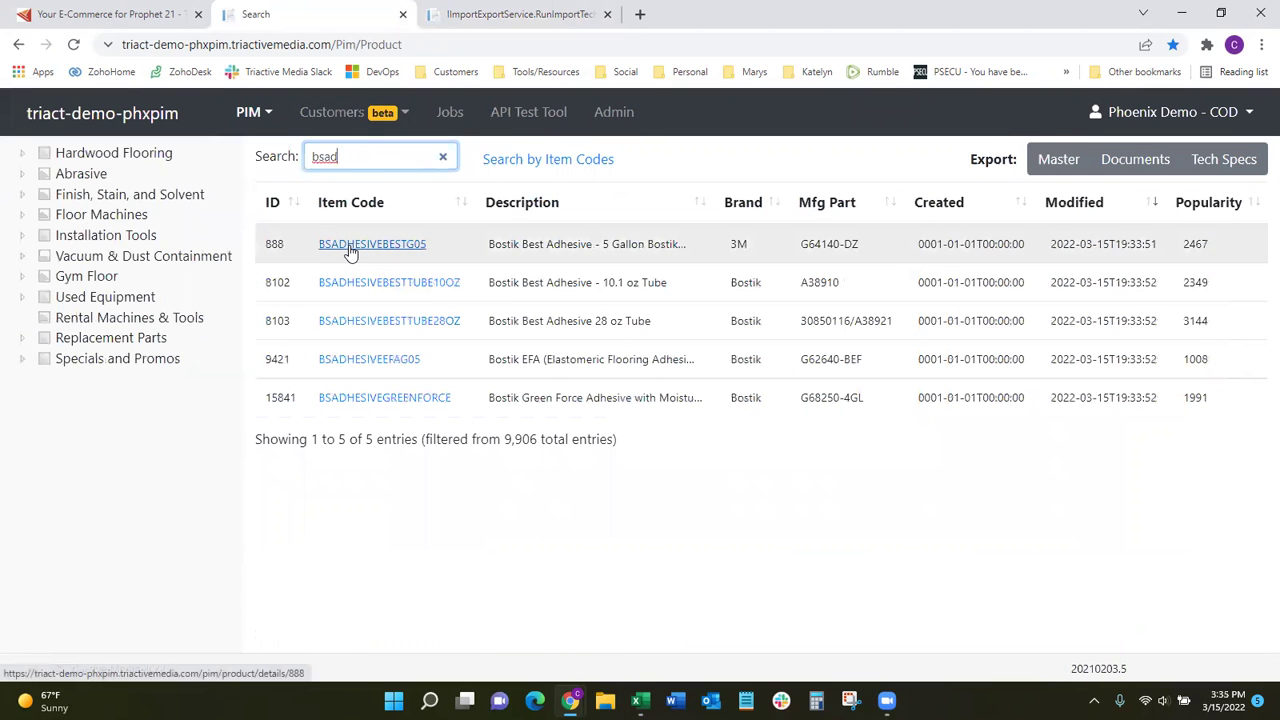
click(410, 249)
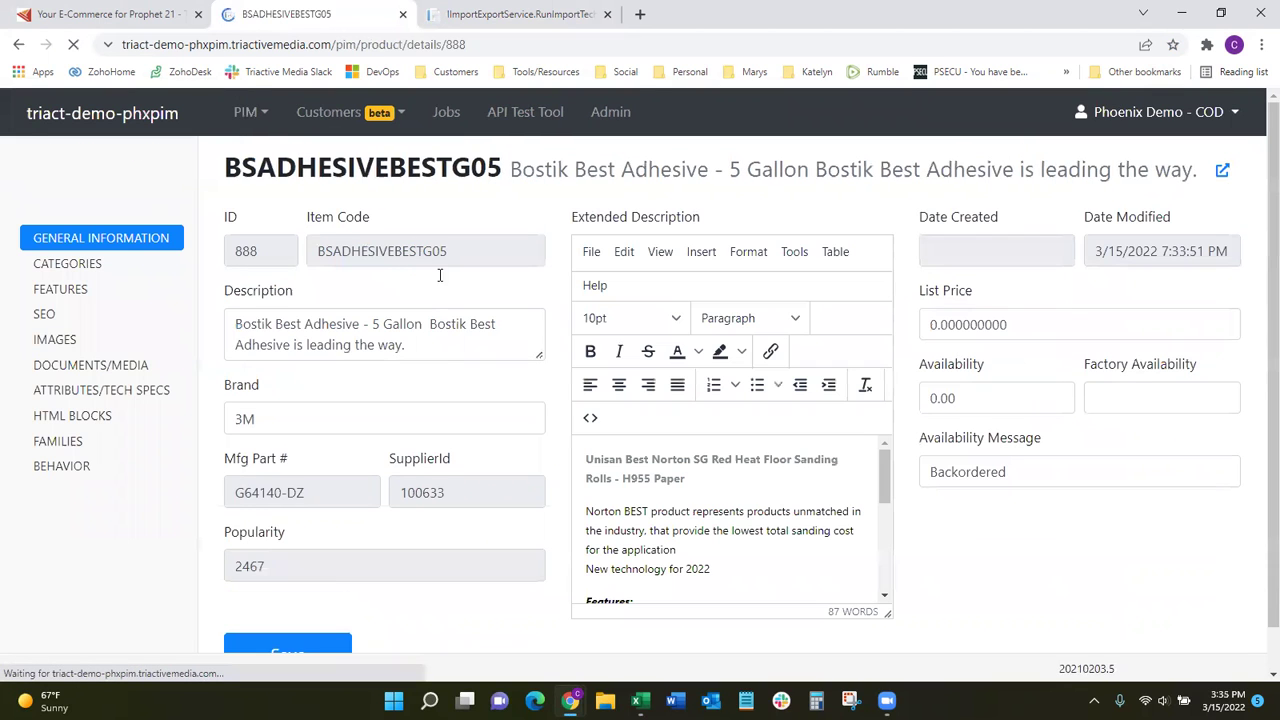
- Check the product's imported description, its tech specs and its documents/media
drag(439, 360, 226, 362)
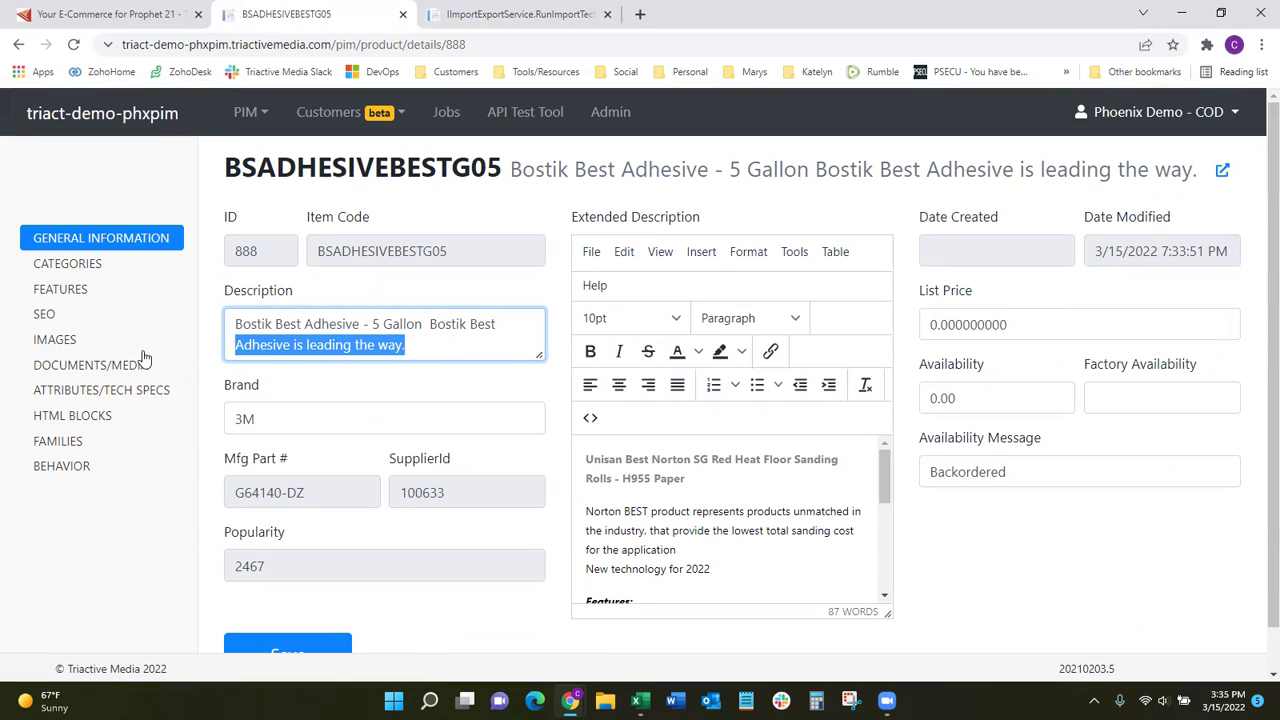
click(119, 393)
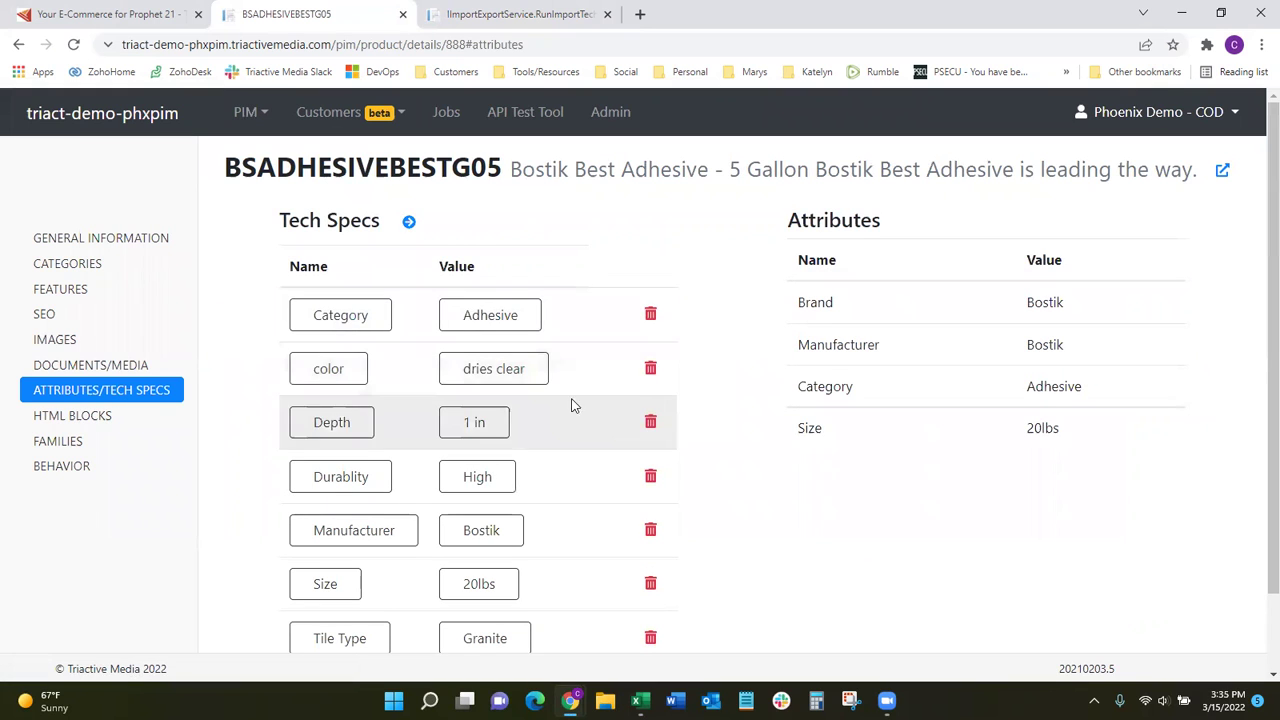
scroll(560, 405, down, 2)
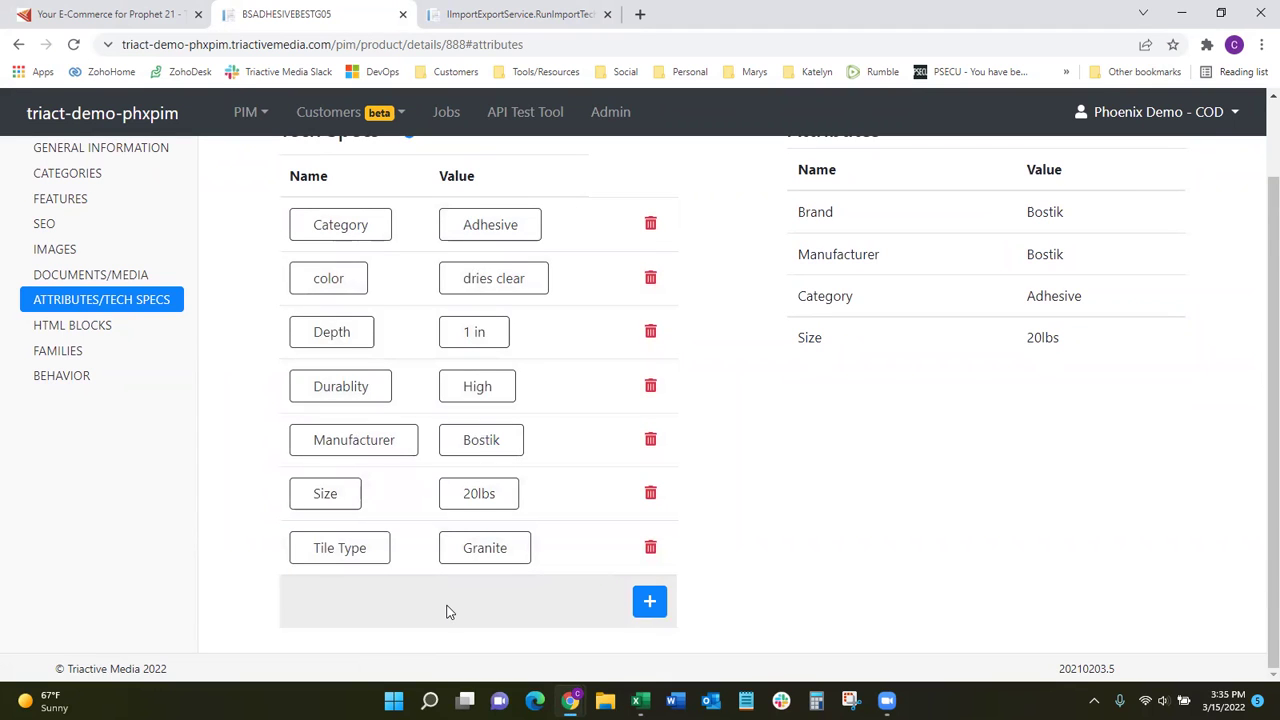
click(147, 276)
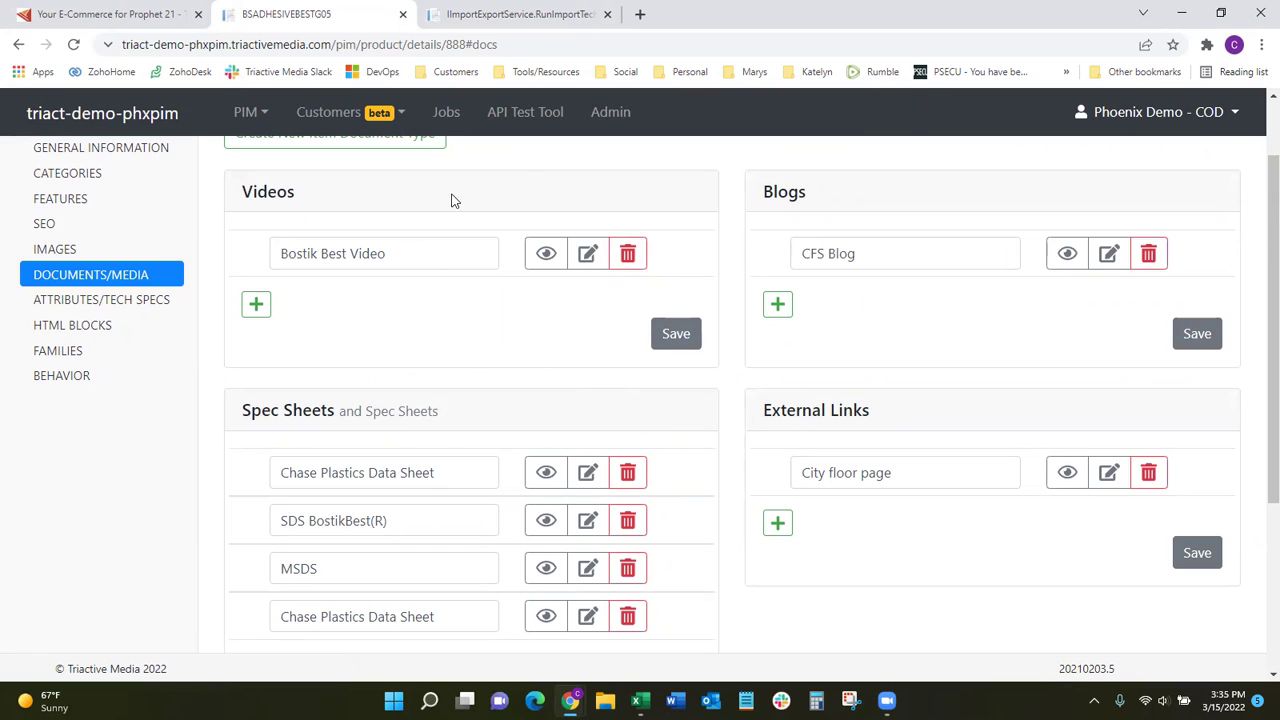
scroll(871, 241, up, 2)
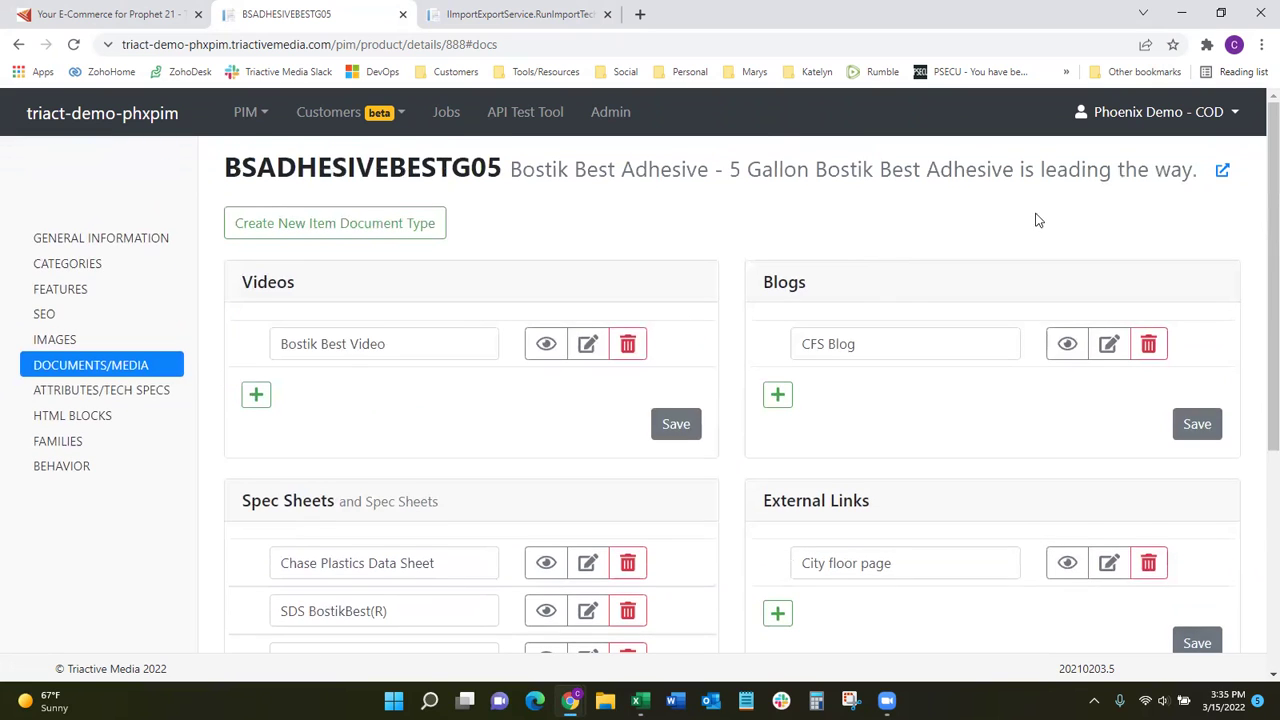
- Open the product's storefront page and examine its title, brand, description and tech specs
click(1223, 172)
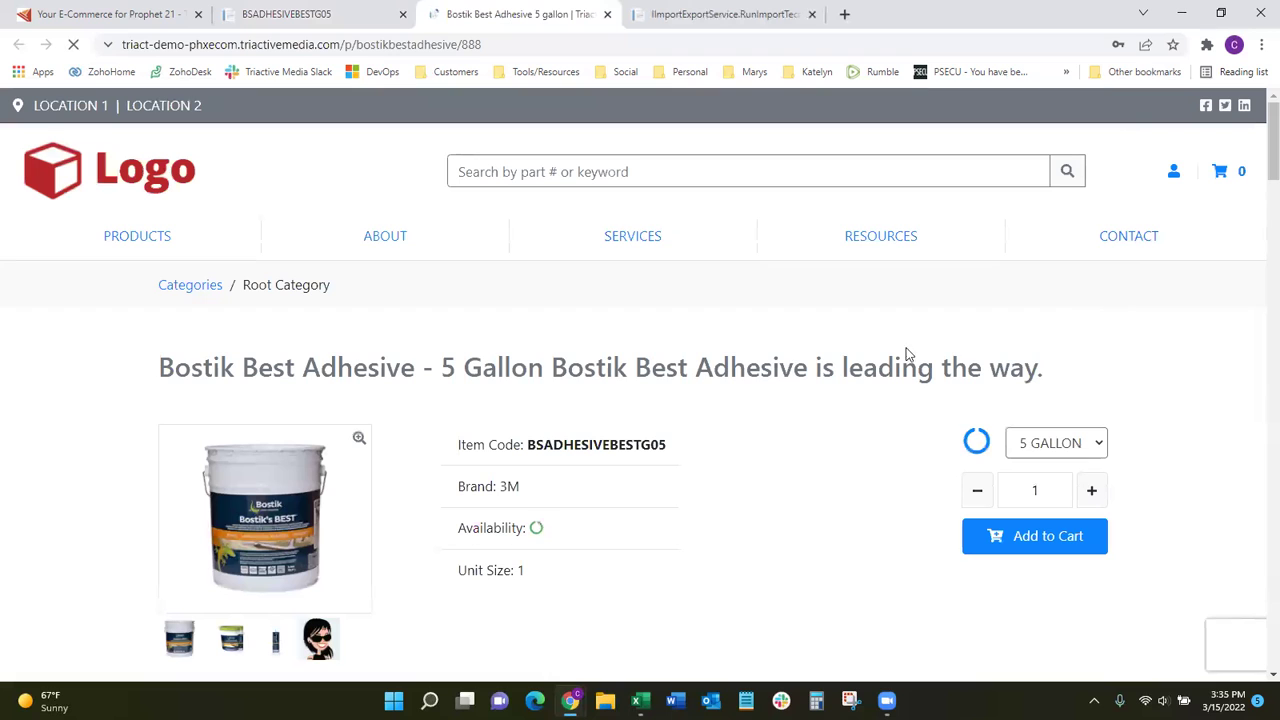
drag(506, 368, 1038, 370)
drag(1262, 145, 1258, 208)
drag(522, 147, 493, 147)
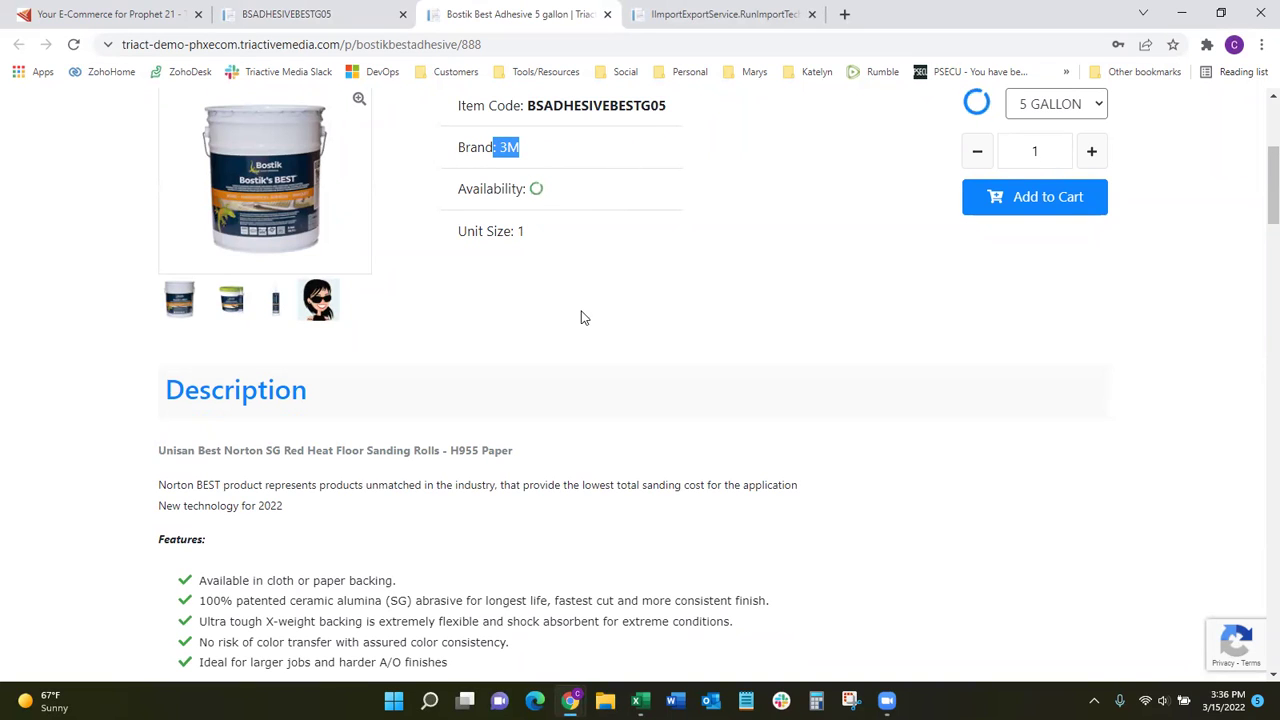
drag(1258, 168, 1257, 287)
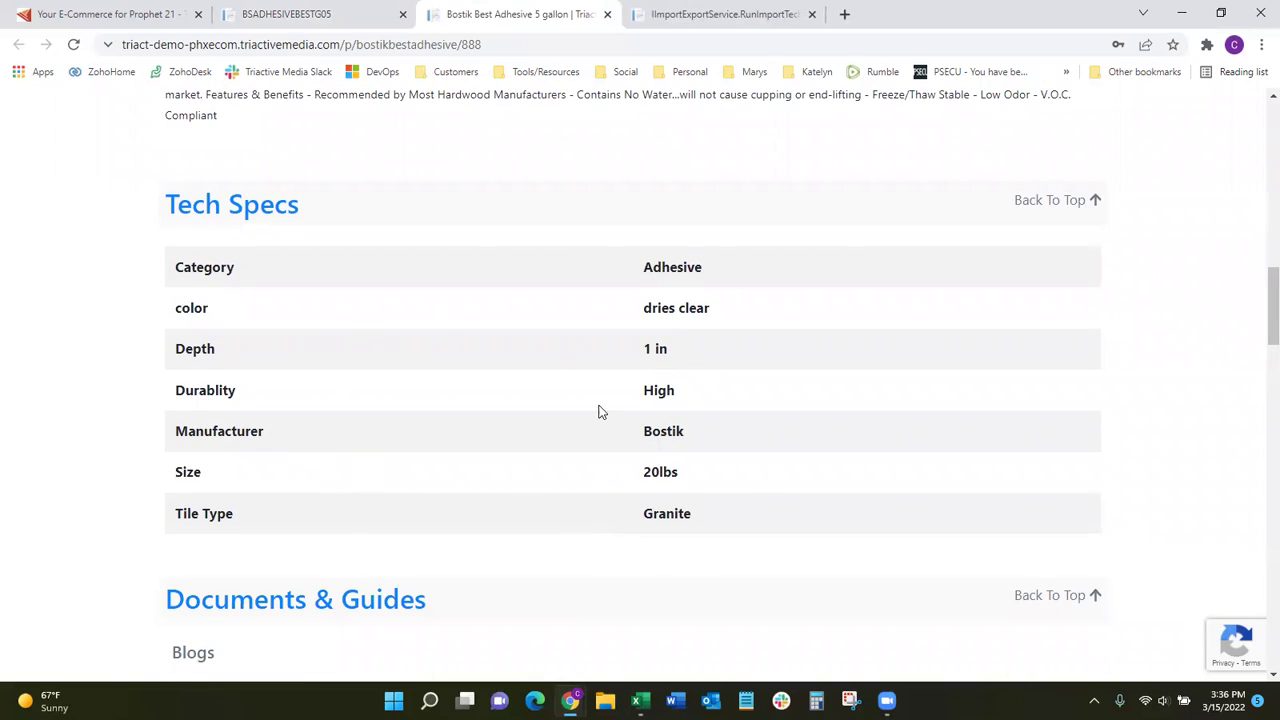
drag(1257, 292, 1226, 120)
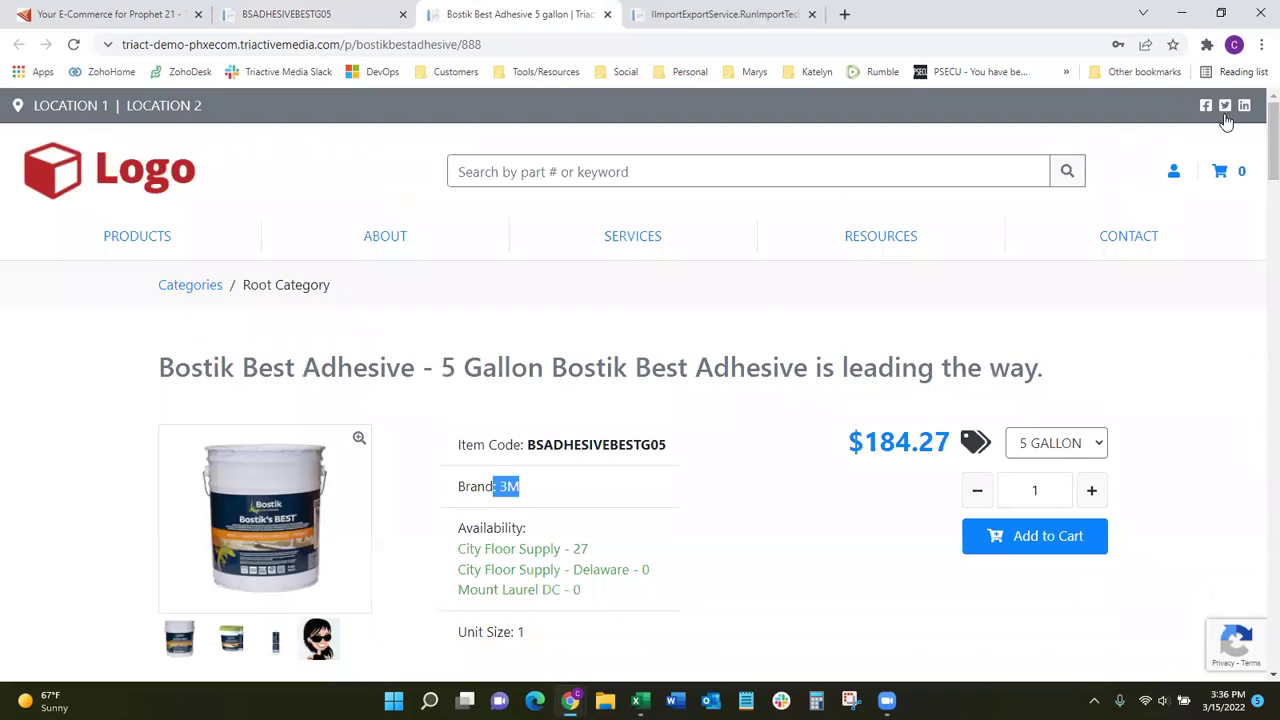
mouse_move(566, 240)
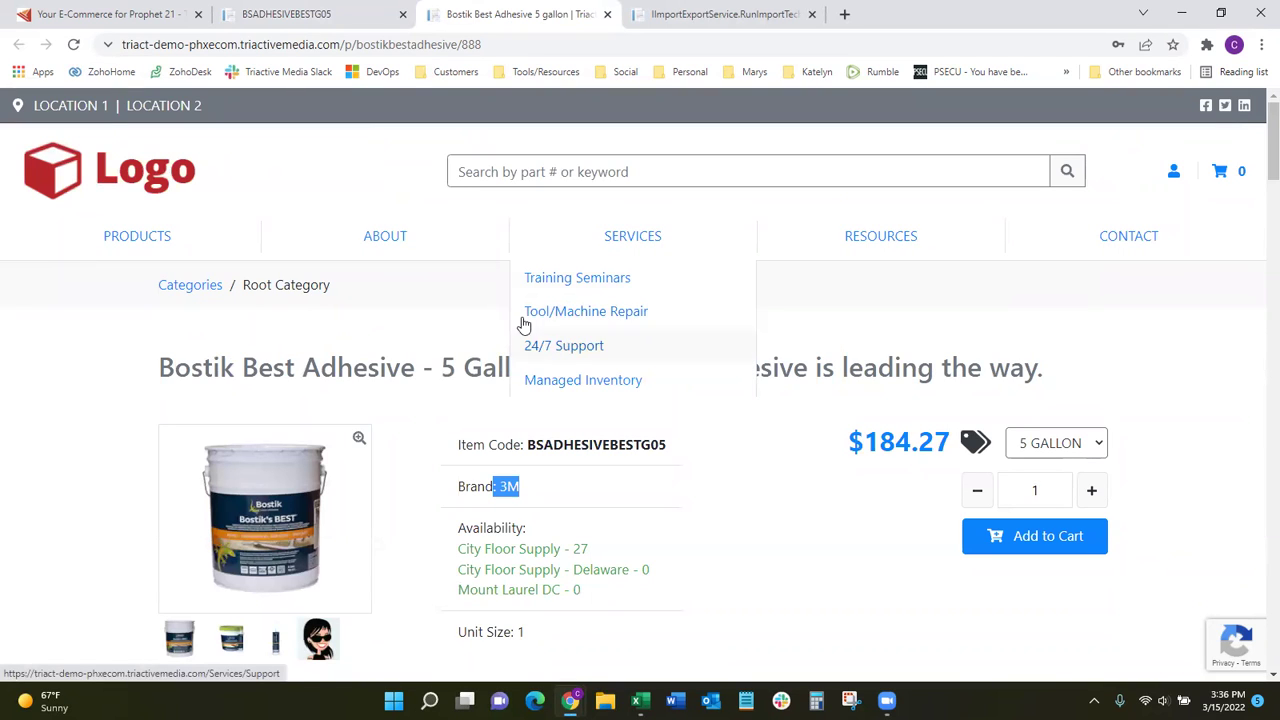
- Go back to the PIM and open its full product list
click(322, 15)
click(245, 111)
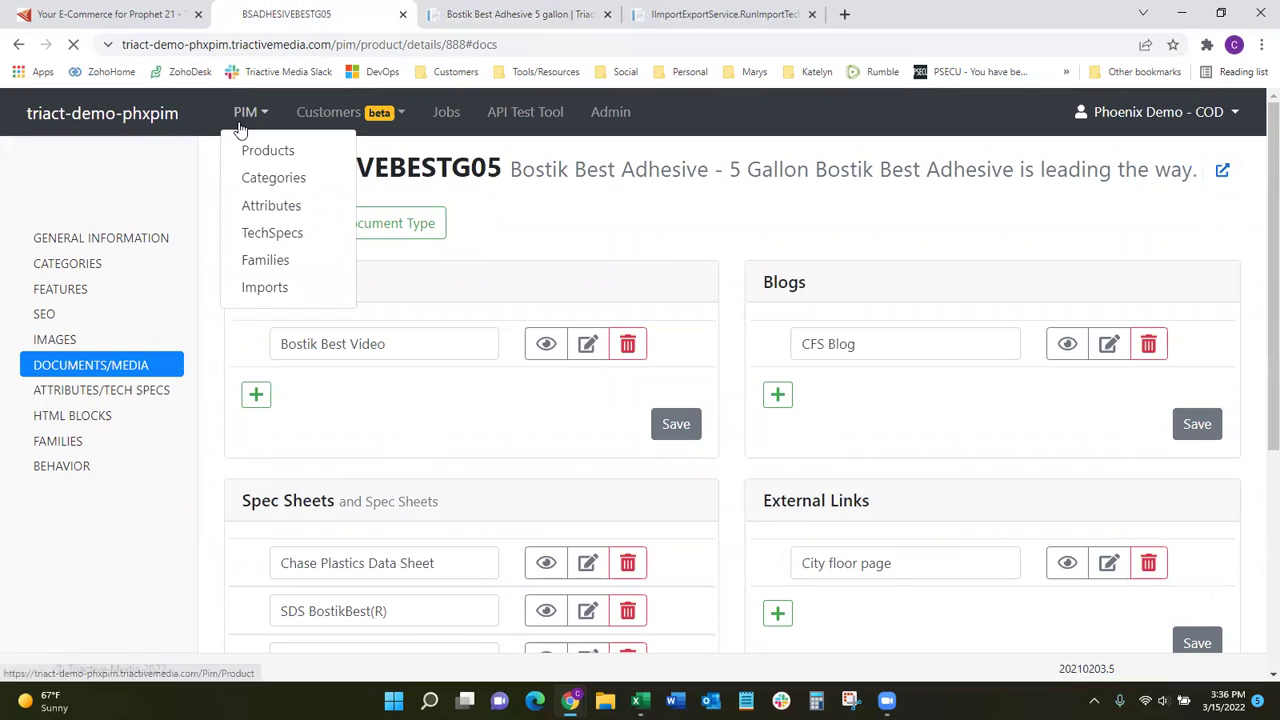
click(245, 147)
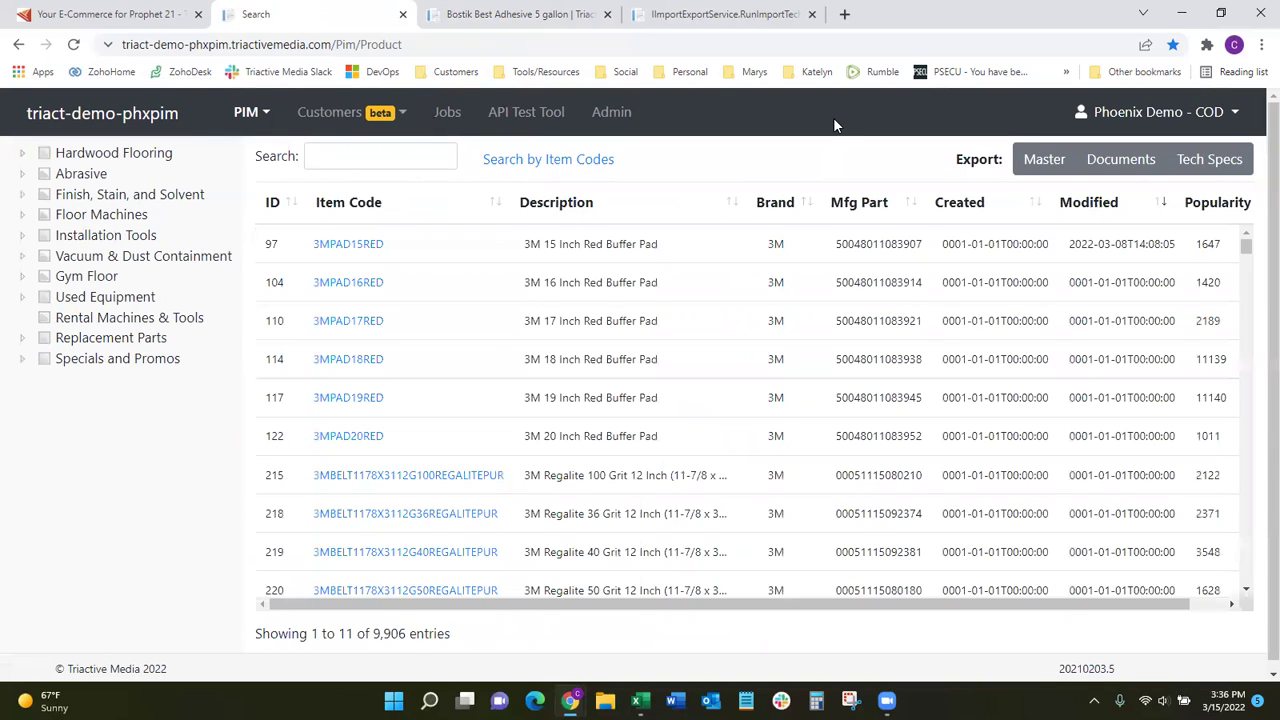